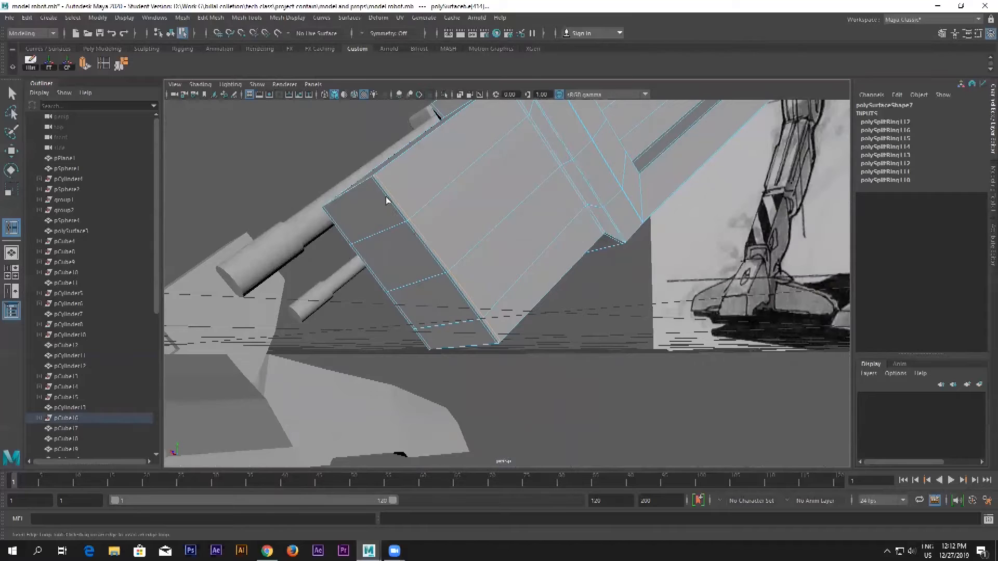
# Insert supporting edge loops at the lower end and along the front panel of the leg armour block, previewing the smoothed mesh
pyautogui.click(379, 188)
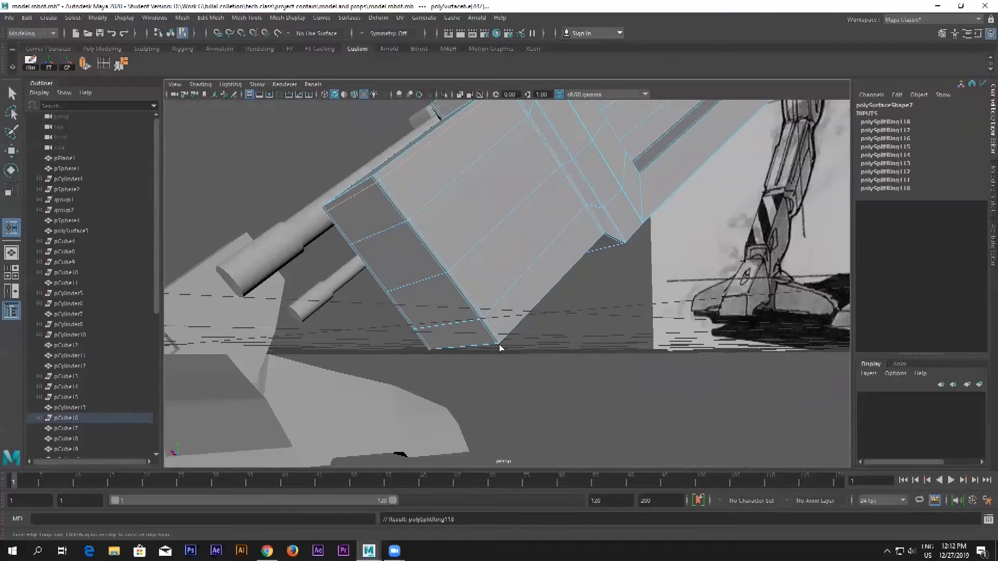
pyautogui.click(500, 345)
pyautogui.press('3')
pyautogui.keyDown('alt'); pyautogui.moveTo(567, 347); pyautogui.dragTo(647, 314); pyautogui.keyUp('alt')
pyautogui.press('1')
pyautogui.click(564, 261)
pyautogui.press('3')
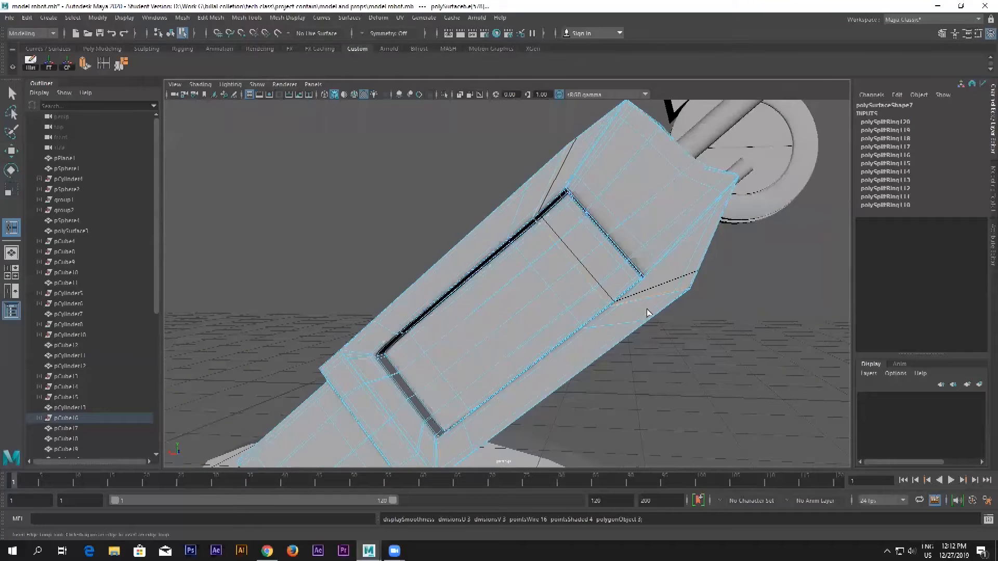
# Insert a supporting edge loop around the rim of the armour block's rectangular recess and preview it smoothed
pyautogui.scroll(4, 643, 287)
pyautogui.keyDown('alt'); pyautogui.moveTo(643, 256); pyautogui.dragTo(699, 187); pyautogui.keyUp('alt')
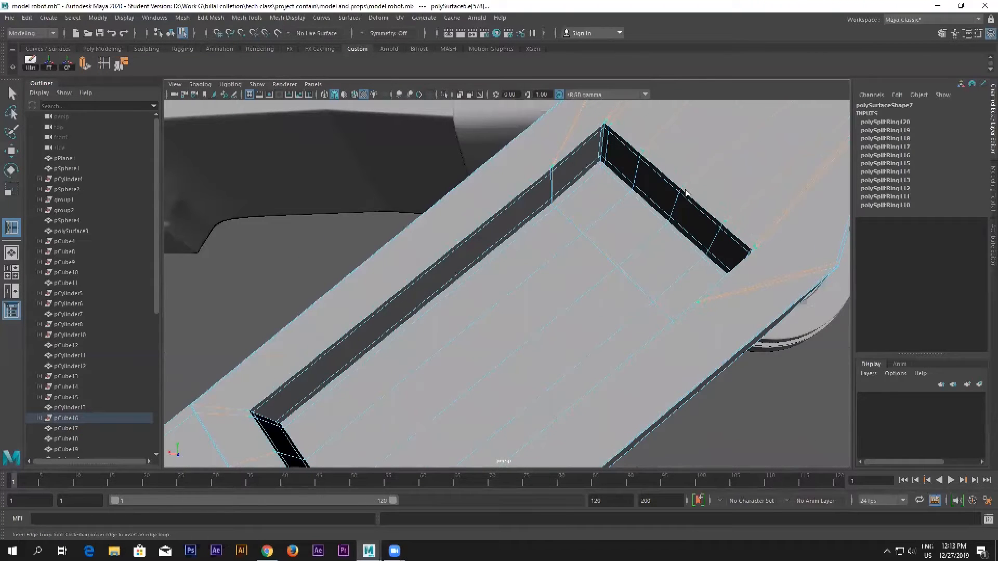
pyautogui.click(686, 193)
pyautogui.press('3')
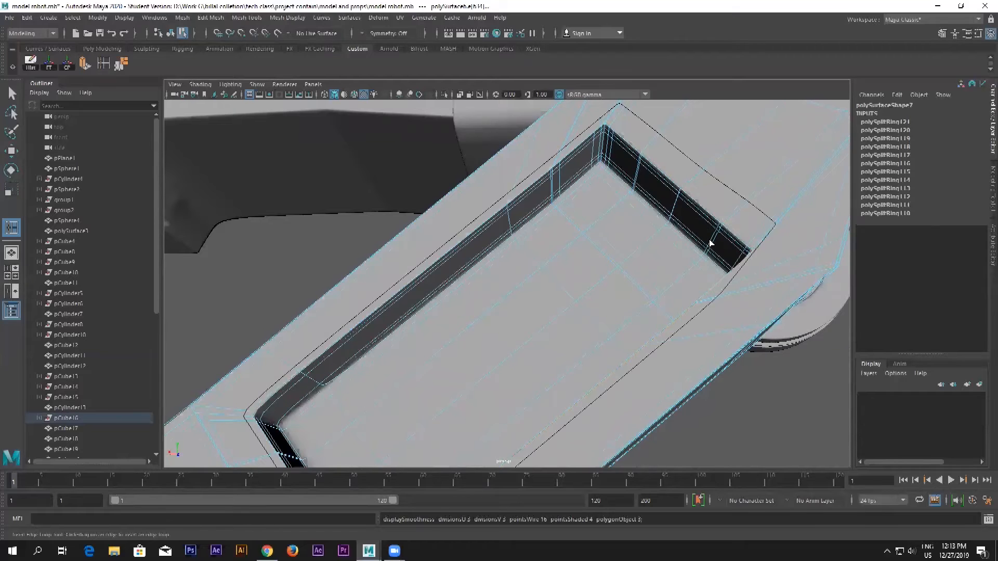
pyautogui.scroll(-6, 706, 247)
pyautogui.keyDown('alt'); pyautogui.moveTo(626, 319); pyautogui.dragTo(640, 346); pyautogui.keyUp('alt')
pyautogui.keyDown('alt'); pyautogui.moveTo(653, 278); pyautogui.dragTo(651, 260, button='middle'); pyautogui.keyUp('alt')
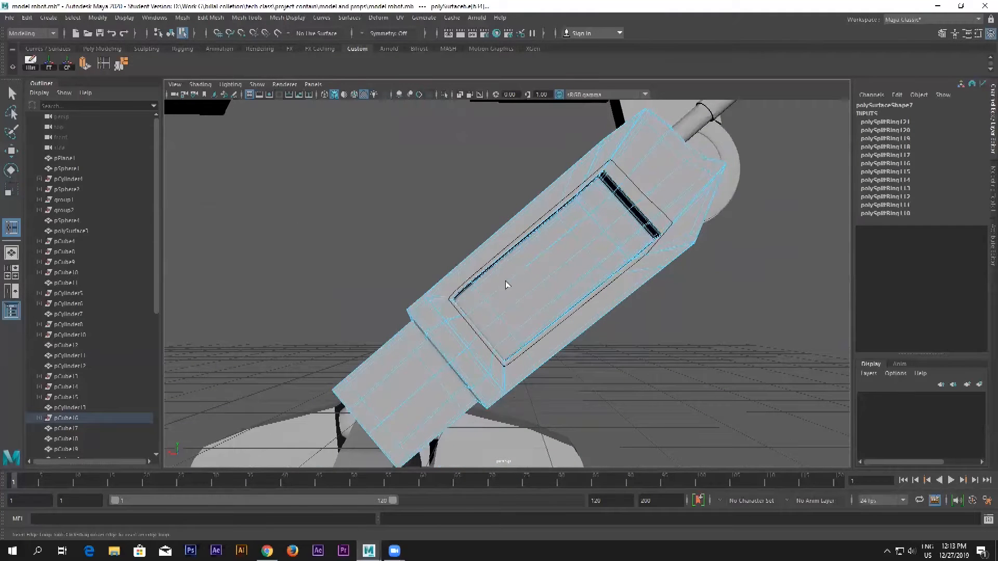
# Return to object selection and examine the armour block's stepped corner with smoothing turned off
pyautogui.click(171, 33)
pyautogui.keyDown('alt'); pyautogui.moveTo(534, 207); pyautogui.dragTo(597, 240); pyautogui.keyUp('alt')
pyautogui.keyDown('alt'); pyautogui.moveTo(494, 250); pyautogui.dragTo(522, 242); pyautogui.keyUp('alt')
pyautogui.scroll(3, 522, 242)
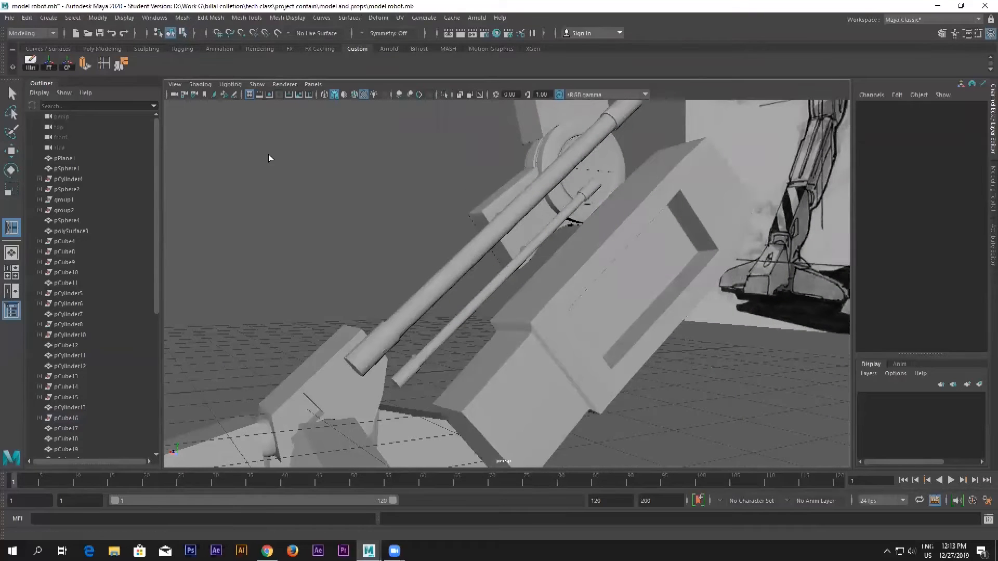
pyautogui.click(522, 377)
pyautogui.scroll(6, 524, 379)
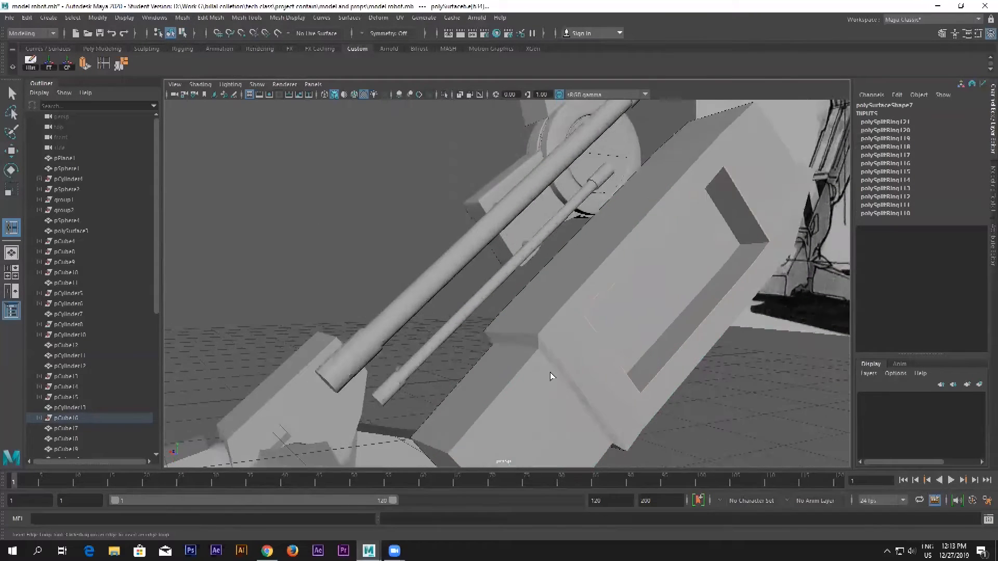
pyautogui.press('1')
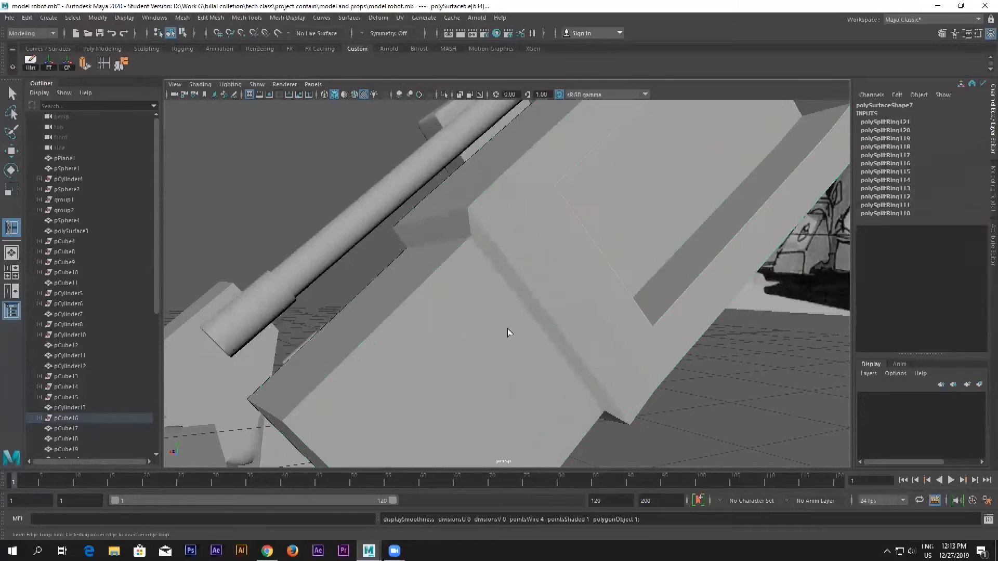
pyautogui.click(104, 63)
pyautogui.click(481, 320)
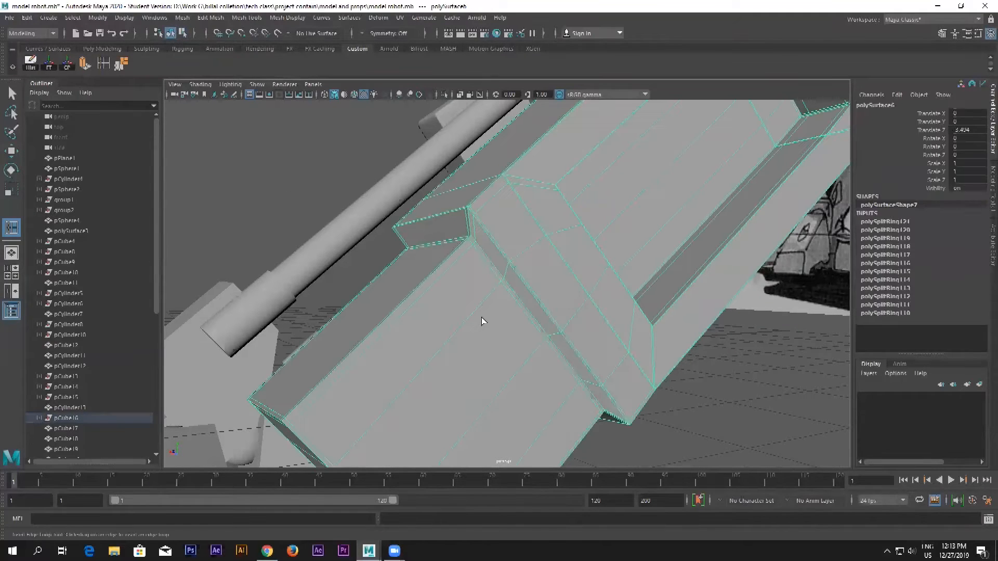
pyautogui.hotkey('ctrl', 'z')
pyautogui.click(478, 313)
pyautogui.click(11, 151)
pyautogui.click(444, 311)
pyautogui.click(444, 312)
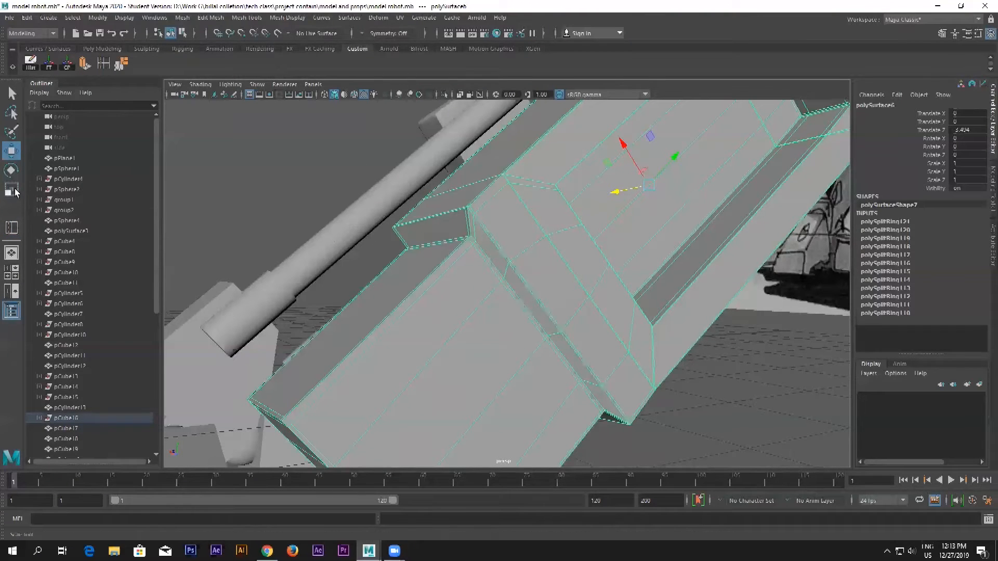
# Insert an edge loop along the stepped corner below the raised part of the armour block, preview it smoothed and deselect the block
pyautogui.click(11, 227)
pyautogui.scroll(2, 446, 263)
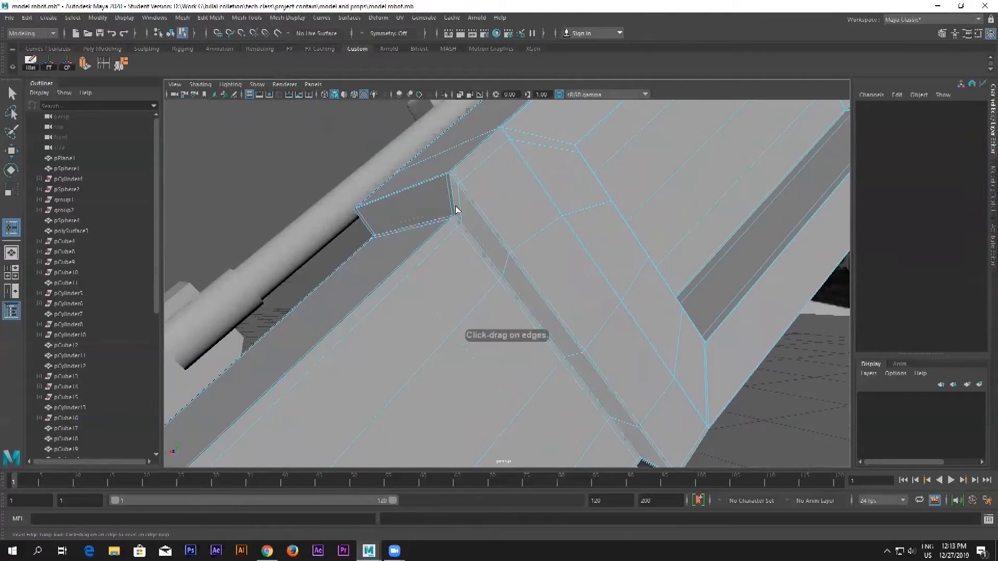
pyautogui.click(456, 209)
pyautogui.press('3')
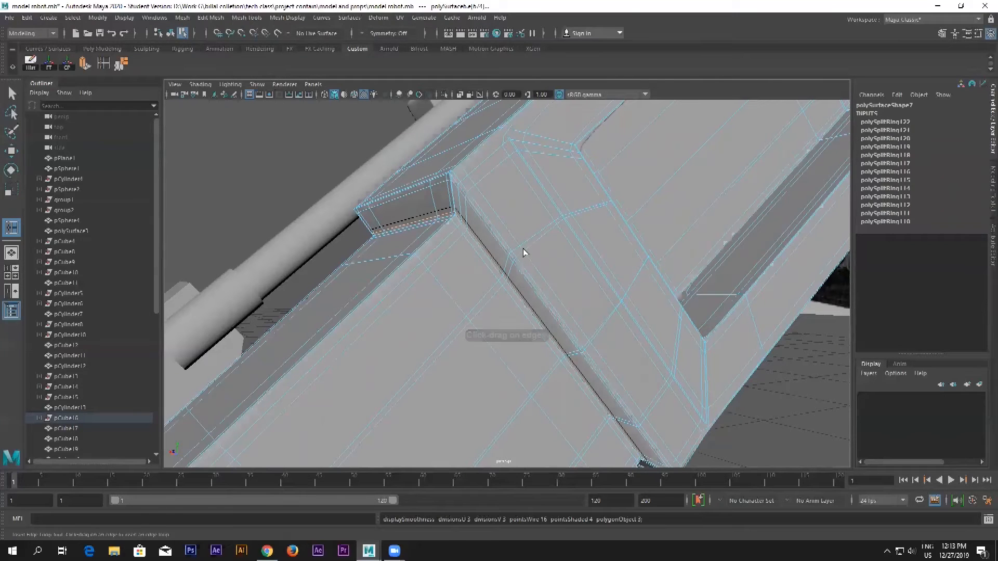
pyautogui.click(170, 33)
pyautogui.click(286, 166)
pyautogui.scroll(-6, 499, 216)
pyautogui.moveTo(499, 216)
pyautogui.keyDown('alt'); pyautogui.mouseDown()
pyautogui.moveTo(508, 227)
pyautogui.moveTo(494, 223)
pyautogui.mouseUp(); pyautogui.keyUp('alt')
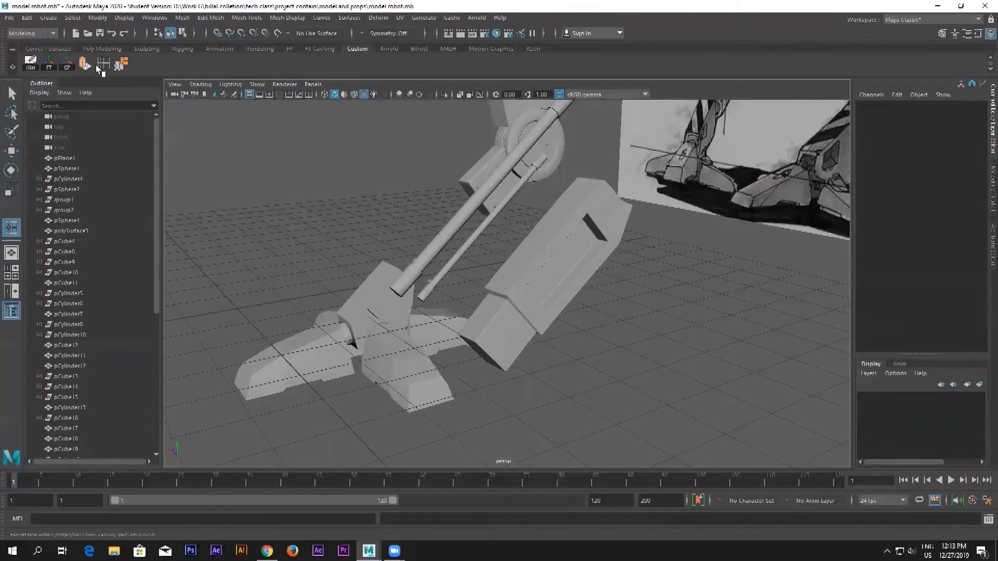
# Move the armour block back onto the leg by setting its Translate Z to 0
pyautogui.click(11, 94)
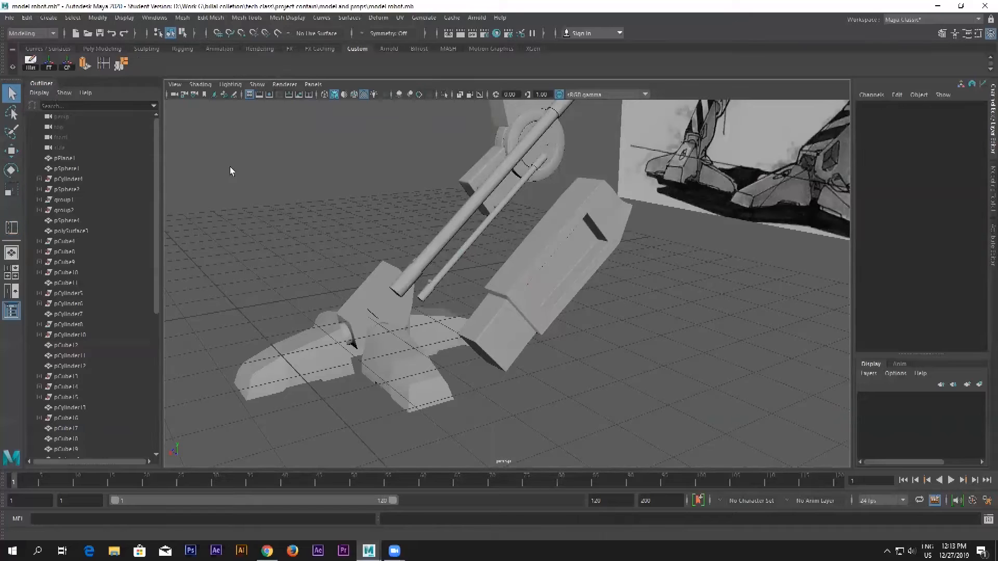
pyautogui.click(174, 35)
pyautogui.click(553, 286)
pyautogui.click(978, 132)
pyautogui.write('0')
pyautogui.press('Return')
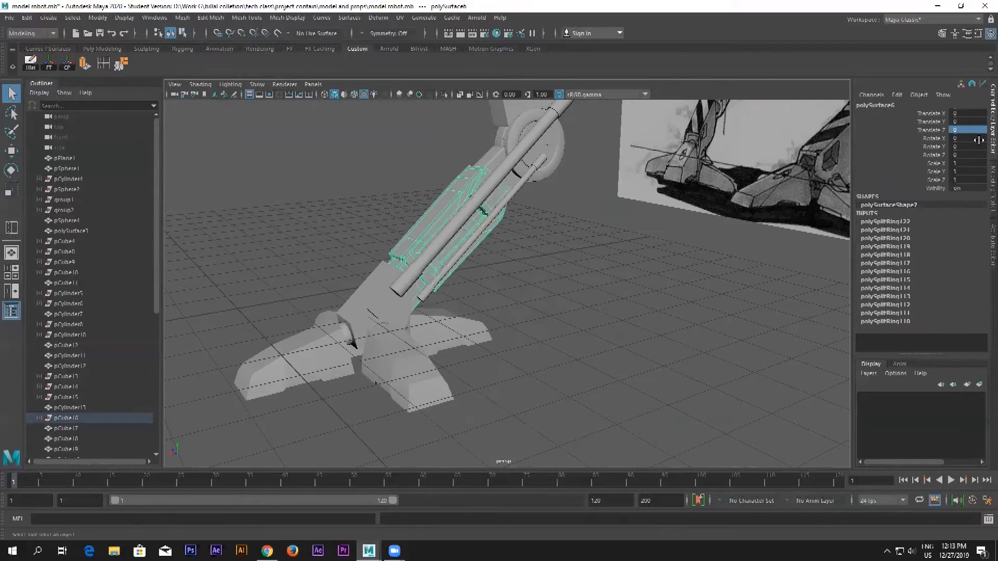
# Freeze the transformations of the ankle block above the foot and delete its construction history
pyautogui.keyDown('alt'); pyautogui.moveTo(447, 358); pyautogui.dragTo(411, 308); pyautogui.keyUp('alt')
pyautogui.click(393, 302)
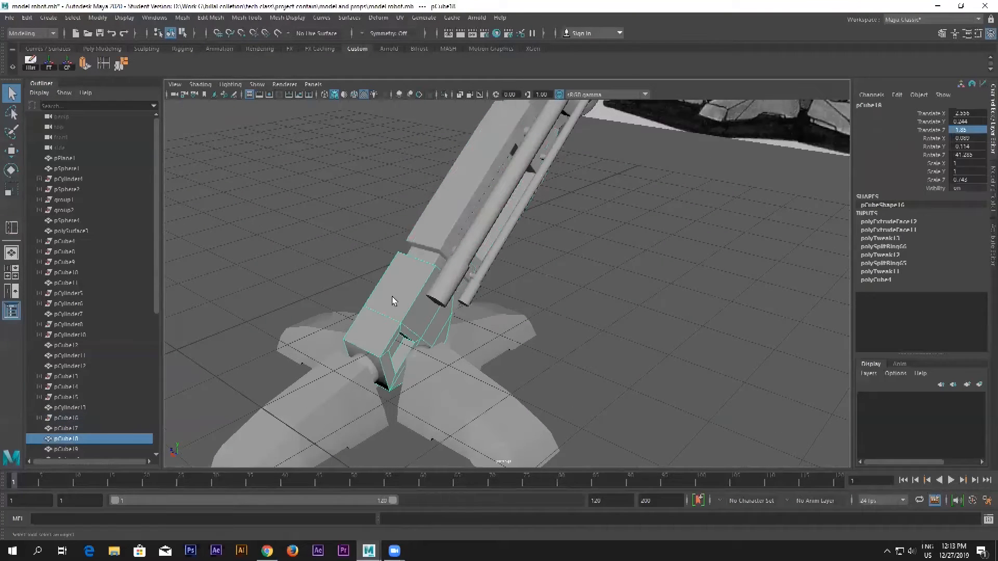
pyautogui.click(50, 64)
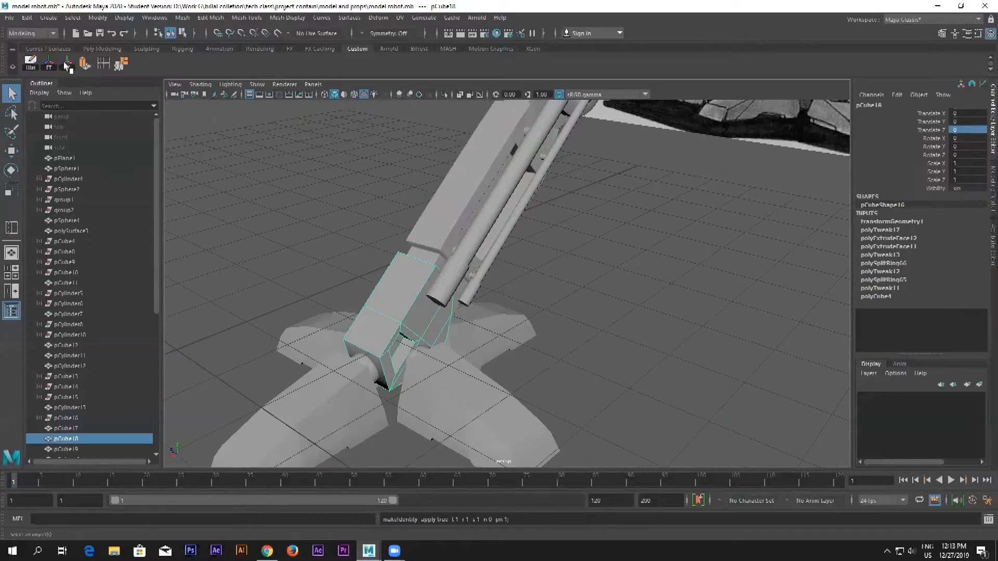
pyautogui.click(30, 62)
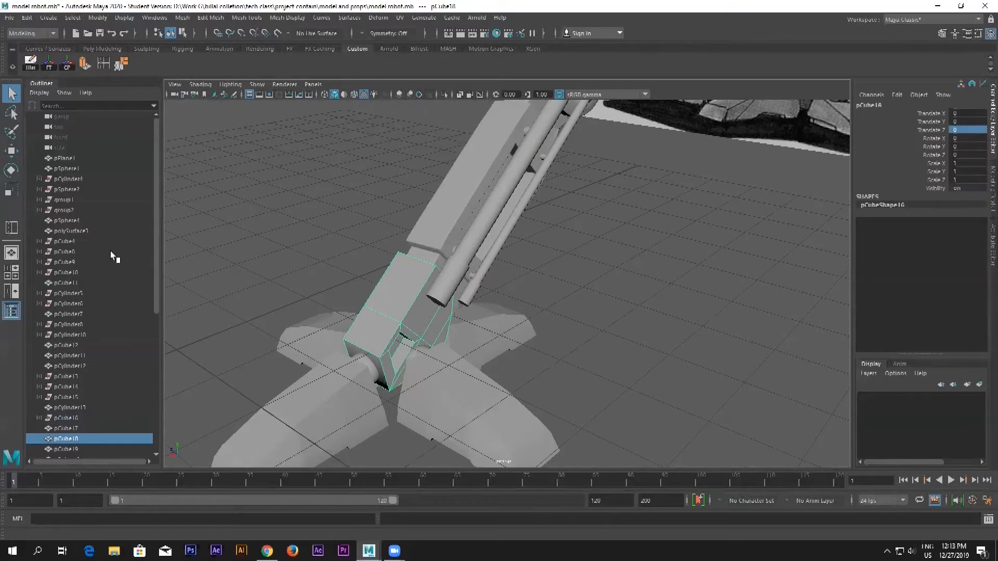
# Move the ankle block along the Z axis until it stands clear of the leg and foot
pyautogui.click(11, 150)
pyautogui.moveTo(365, 312); pyautogui.dragTo(648, 335)
pyautogui.keyDown('alt'); pyautogui.moveTo(648, 336); pyautogui.dragTo(606, 307, button='middle'); pyautogui.keyUp('alt')
pyautogui.keyDown('alt'); pyautogui.moveTo(598, 346); pyautogui.dragTo(668, 321); pyautogui.keyUp('alt')
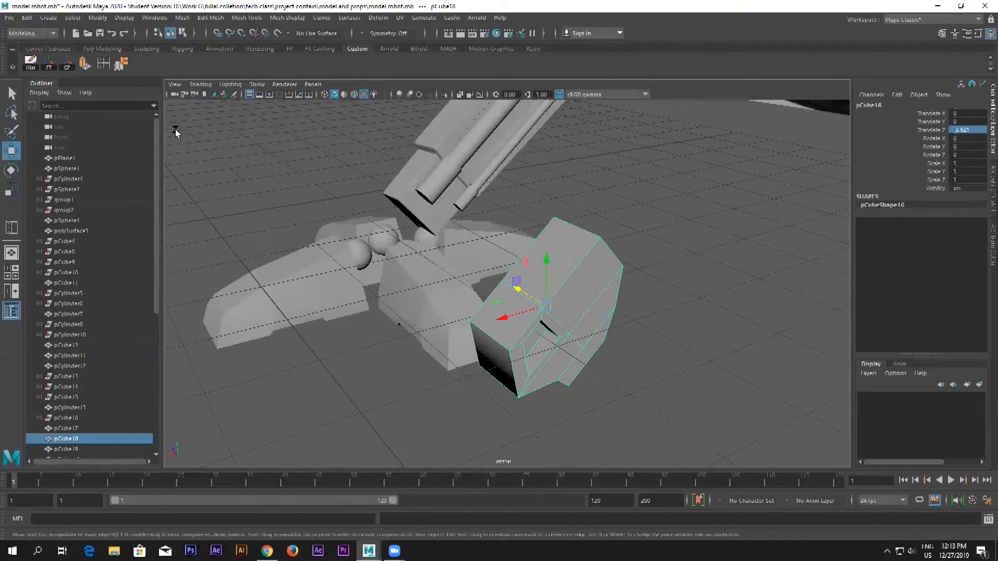
# Insert edge loops close to the side borders and both ends of the ankle block, and preview it smoothed
pyautogui.click(104, 63)
pyautogui.keyDown('alt'); pyautogui.moveTo(457, 263); pyautogui.dragTo(553, 318); pyautogui.keyUp('alt')
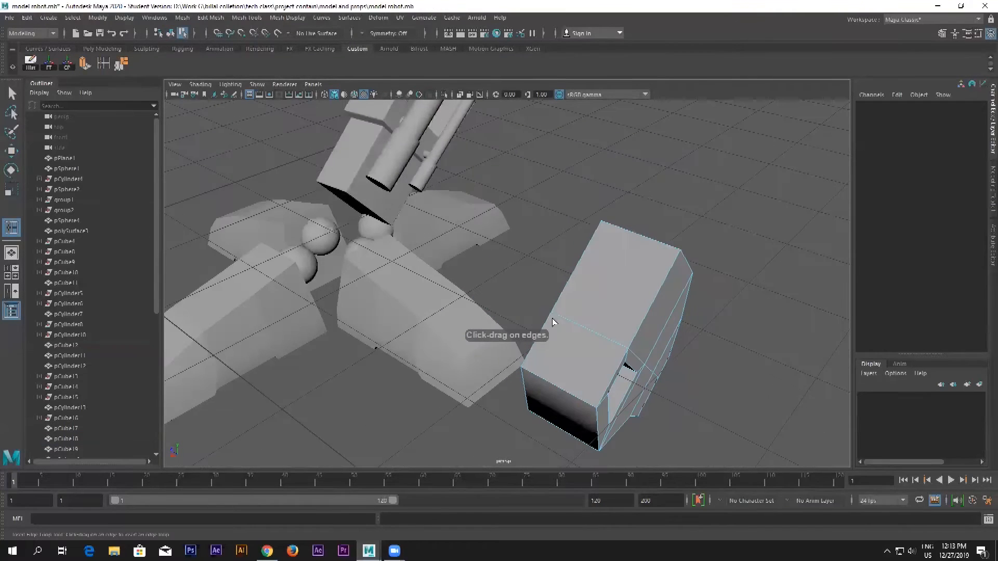
pyautogui.click(553, 318)
pyautogui.moveTo(628, 344); pyautogui.dragTo(559, 374)
pyautogui.click(679, 260)
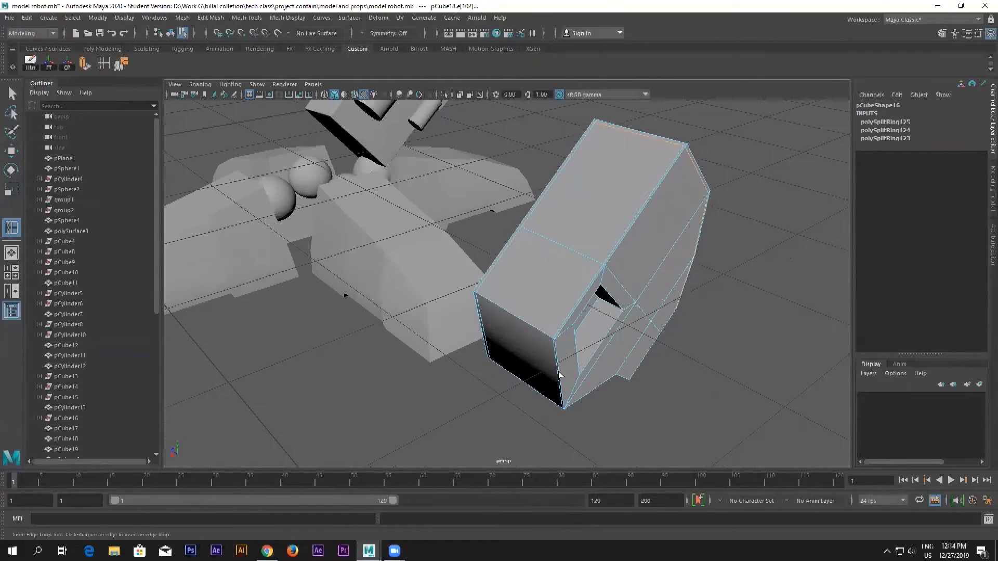
pyautogui.scroll(2, 598, 356)
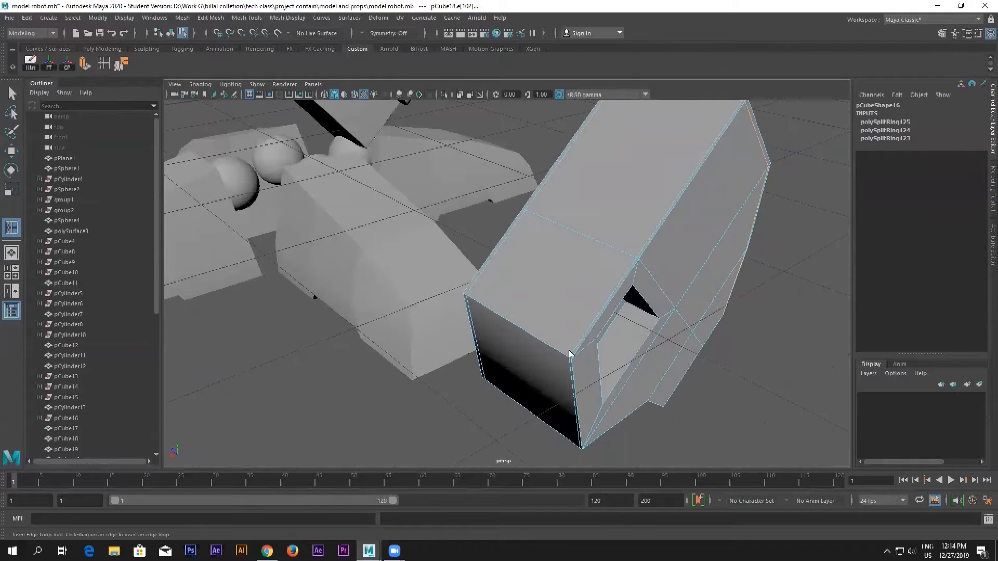
pyautogui.keyDown('alt'); pyautogui.moveTo(575, 360); pyautogui.dragTo(570, 356); pyautogui.keyUp('alt')
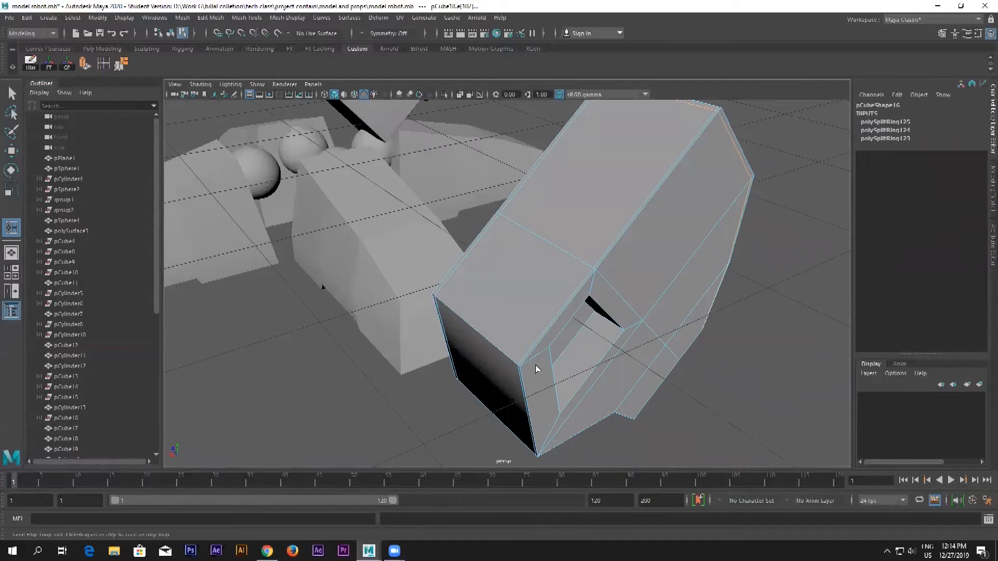
pyautogui.click(437, 296)
pyautogui.keyDown('alt'); pyautogui.moveTo(633, 306); pyautogui.dragTo(570, 350); pyautogui.keyUp('alt')
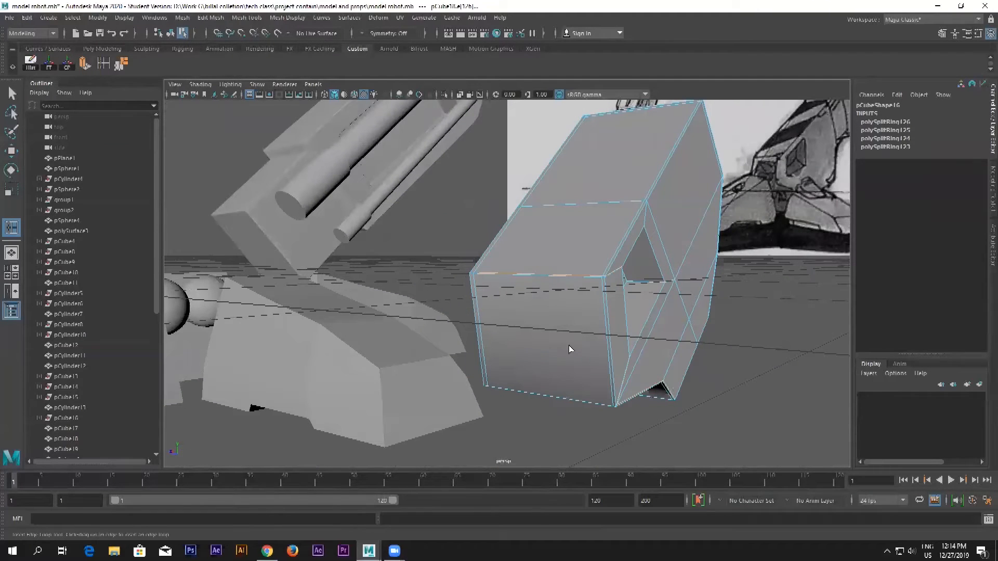
pyautogui.press('3')
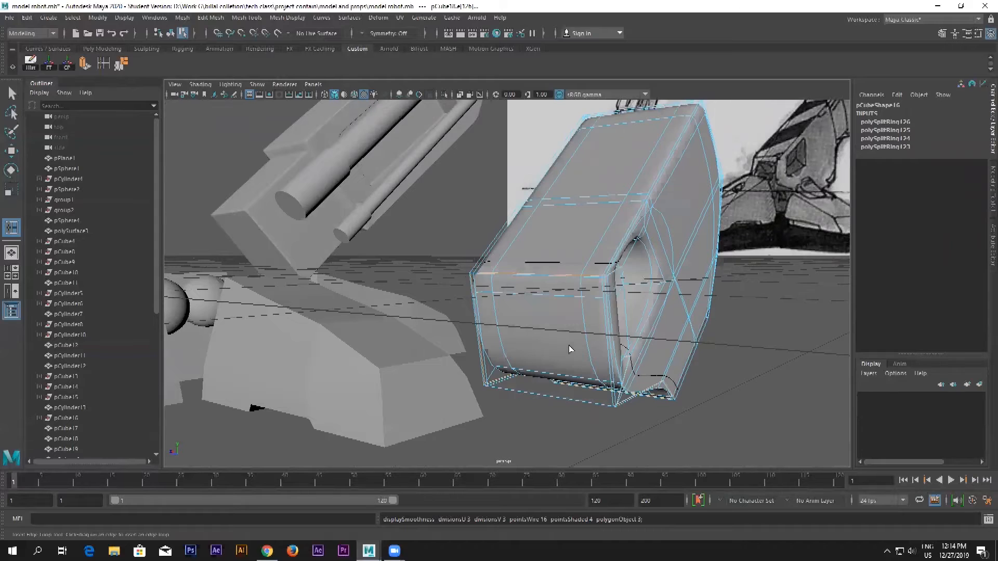
pyautogui.press('1')
# Insert an edge loop close to the bottom front edge of the ankle block and check the smoothed preview
pyautogui.keyDown('alt'); pyautogui.moveTo(572, 350); pyautogui.dragTo(514, 392); pyautogui.keyUp('alt')
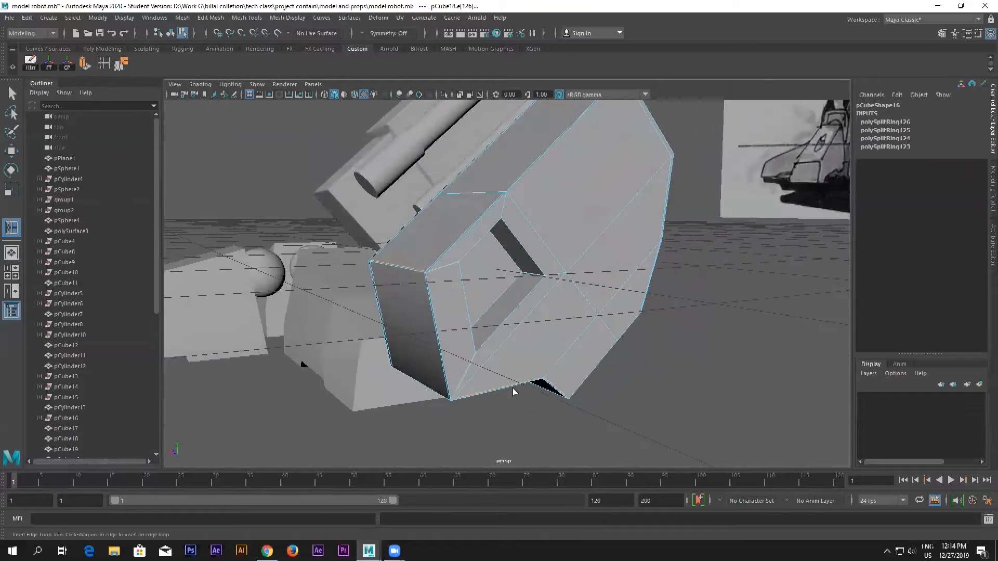
pyautogui.click(455, 397)
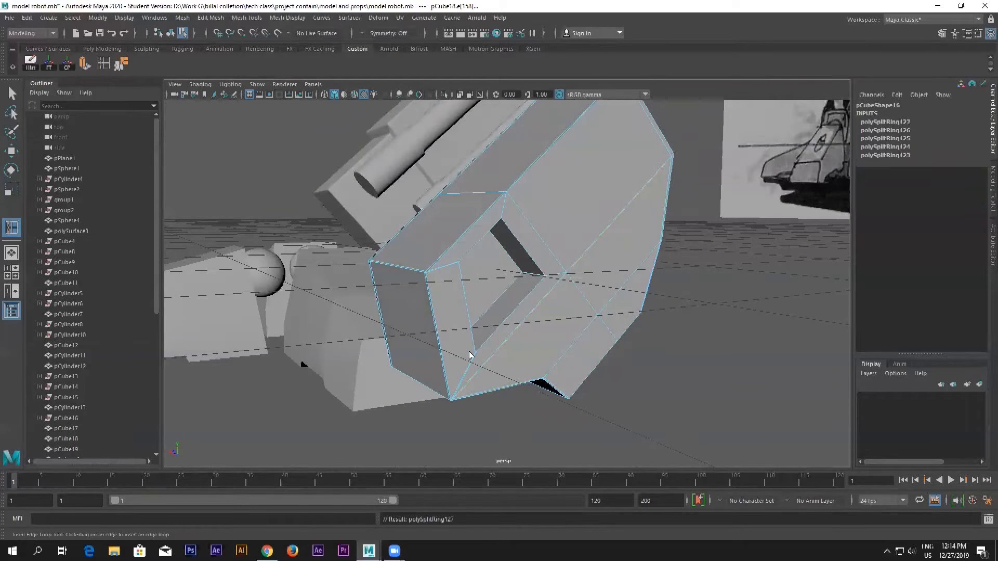
pyautogui.press('3')
pyautogui.press('1')
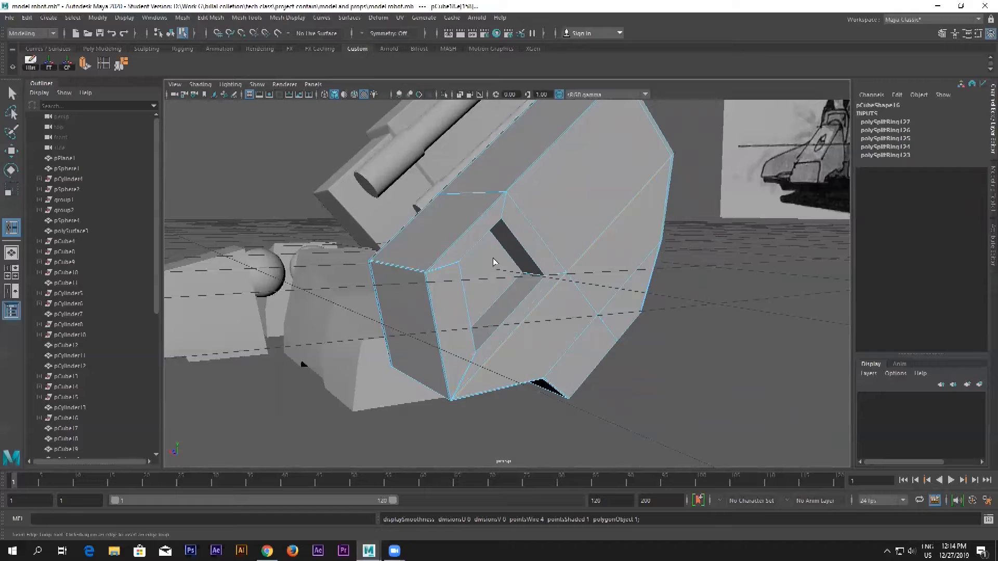
# Insert edge loops inside the ankle block's side recess and one across its short wall, checking the smoothed preview
pyautogui.moveTo(527, 277); pyautogui.dragTo(535, 279)
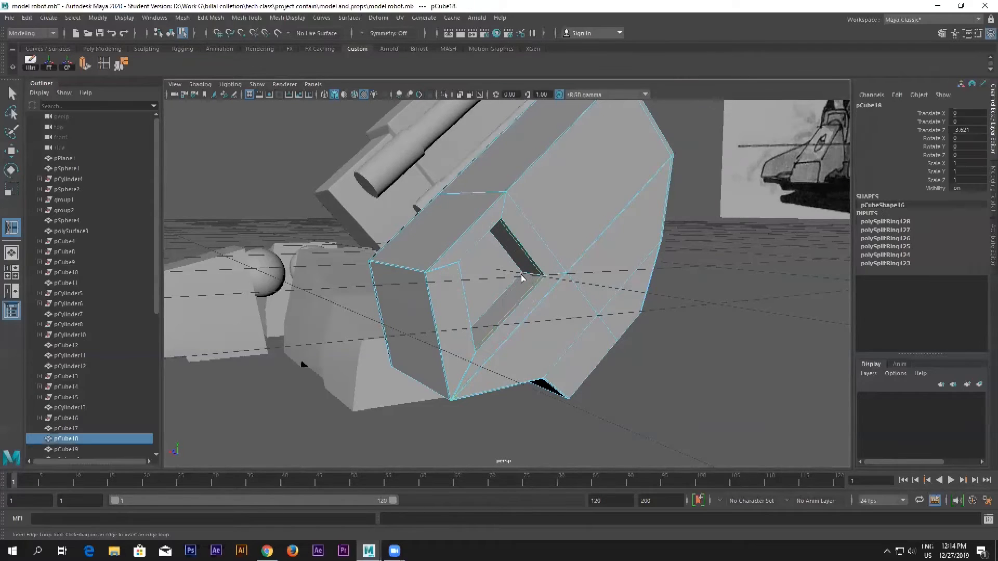
pyautogui.click(523, 276)
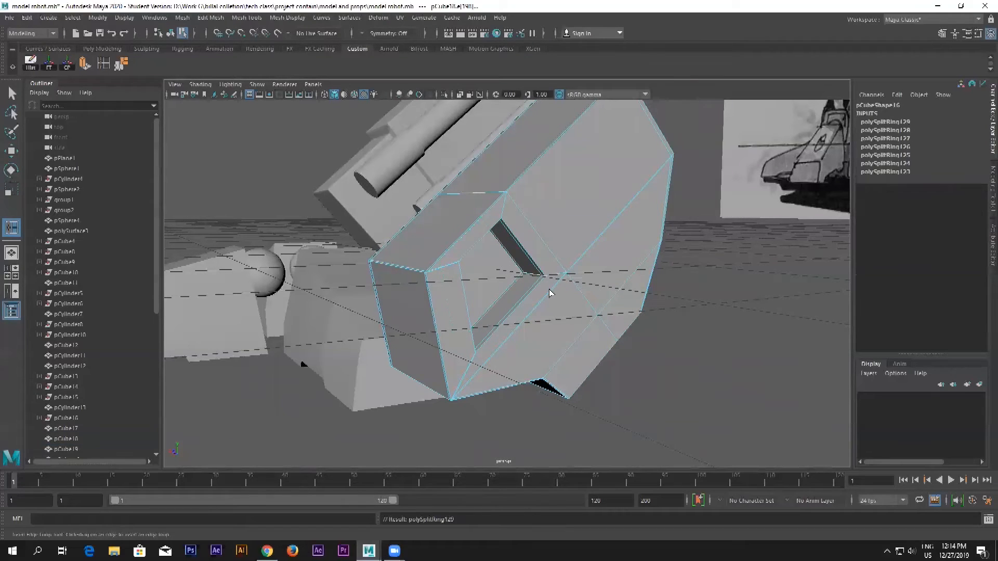
pyautogui.press('3')
pyautogui.press('1')
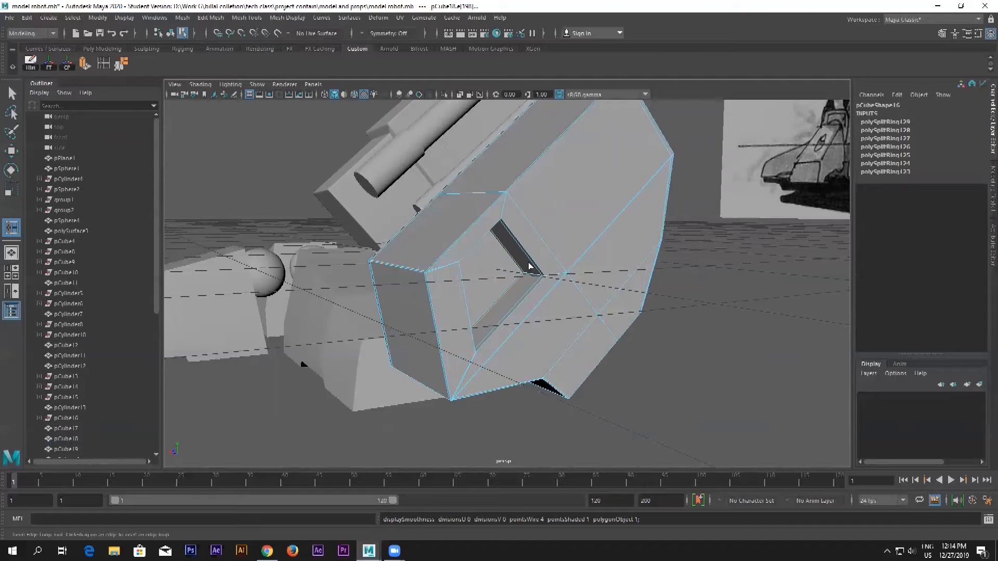
pyautogui.click(526, 255)
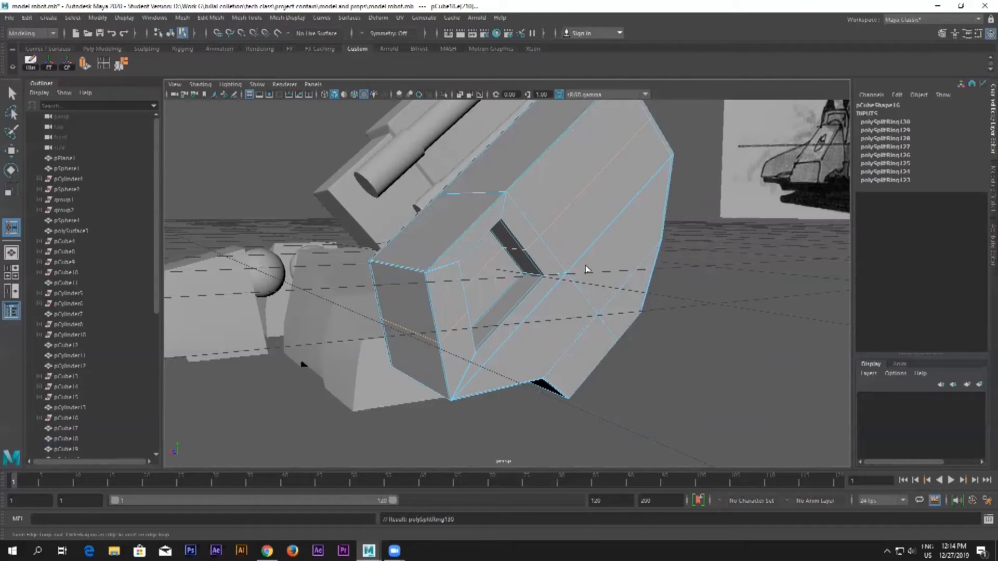
pyautogui.press('3')
pyautogui.press('1')
# Insert an edge loop around the ankle block's recess rim and tight loops at two recess corners, and preview it smoothed
pyautogui.keyDown('alt'); pyautogui.moveTo(552, 256); pyautogui.dragTo(564, 279); pyautogui.keyUp('alt')
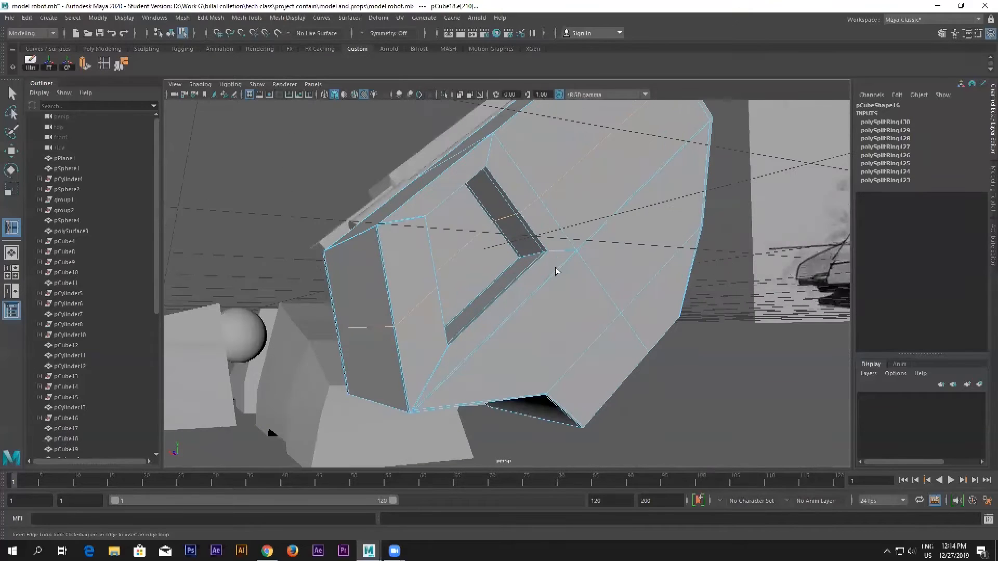
pyautogui.click(524, 214)
pyautogui.press('3')
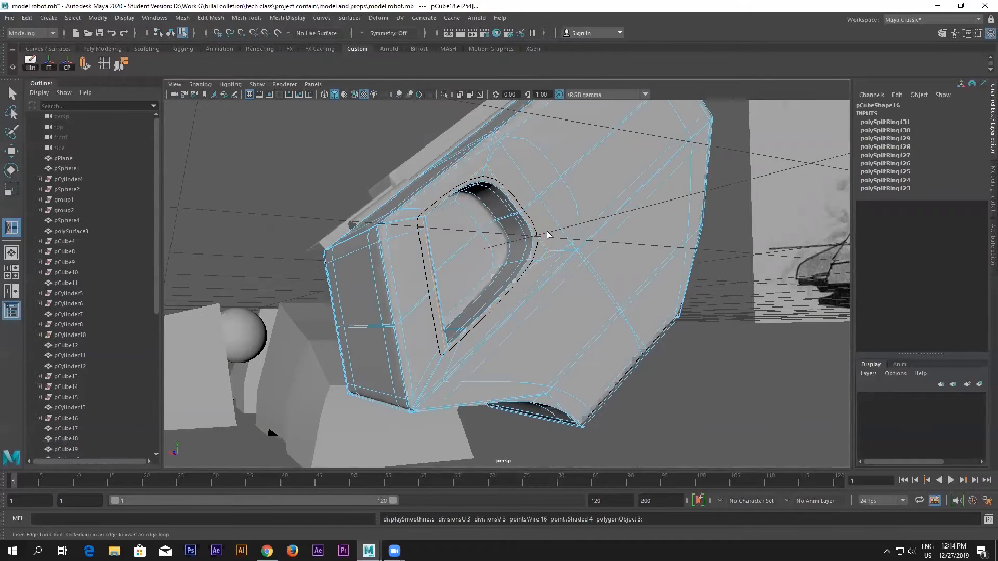
pyautogui.press('1')
pyautogui.moveTo(543, 252); pyautogui.dragTo(547, 251)
pyautogui.moveTo(489, 172); pyautogui.dragTo(486, 169)
pyautogui.keyDown('alt'); pyautogui.moveTo(558, 243); pyautogui.dragTo(530, 259); pyautogui.keyUp('alt')
pyautogui.press('3')
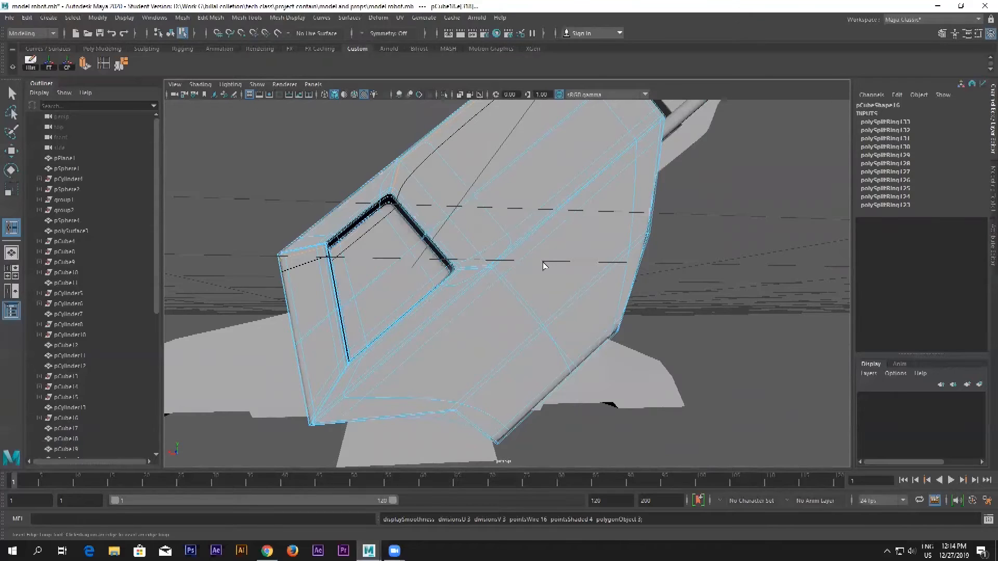
# Insert edge loops tight to the inner and lower corners of the ankle block's side recess and preview it smoothed
pyautogui.moveTo(533, 269)
pyautogui.keyDown('alt'); pyautogui.mouseDown()
pyautogui.moveTo(557, 272)
pyautogui.moveTo(540, 264)
pyautogui.mouseUp(); pyautogui.keyUp('alt')
pyautogui.press('1')
pyautogui.keyDown('alt'); pyautogui.moveTo(545, 316); pyautogui.dragTo(599, 292); pyautogui.keyUp('alt')
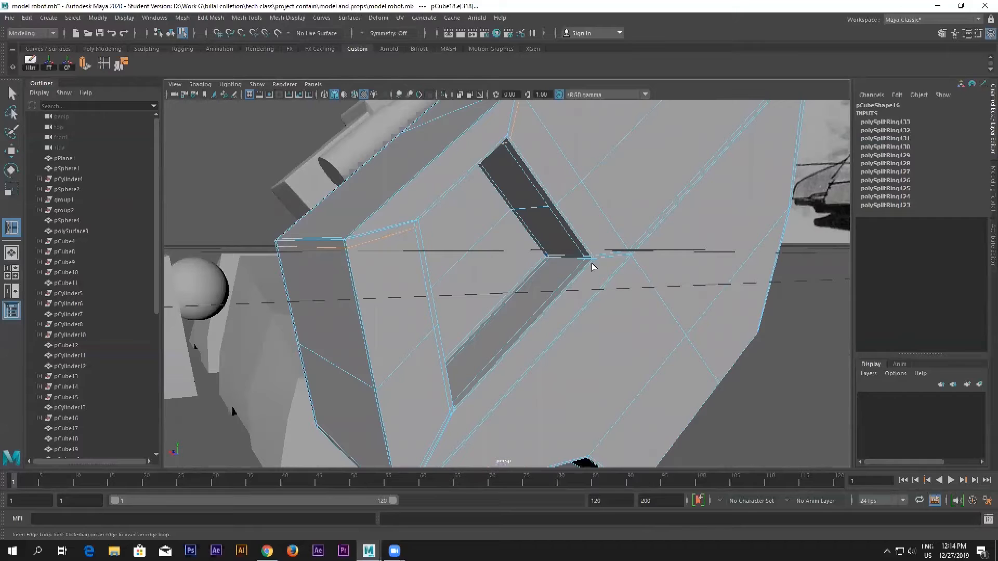
pyautogui.click(583, 289)
pyautogui.keyDown('alt'); pyautogui.moveTo(475, 391); pyautogui.dragTo(406, 396); pyautogui.keyUp('alt')
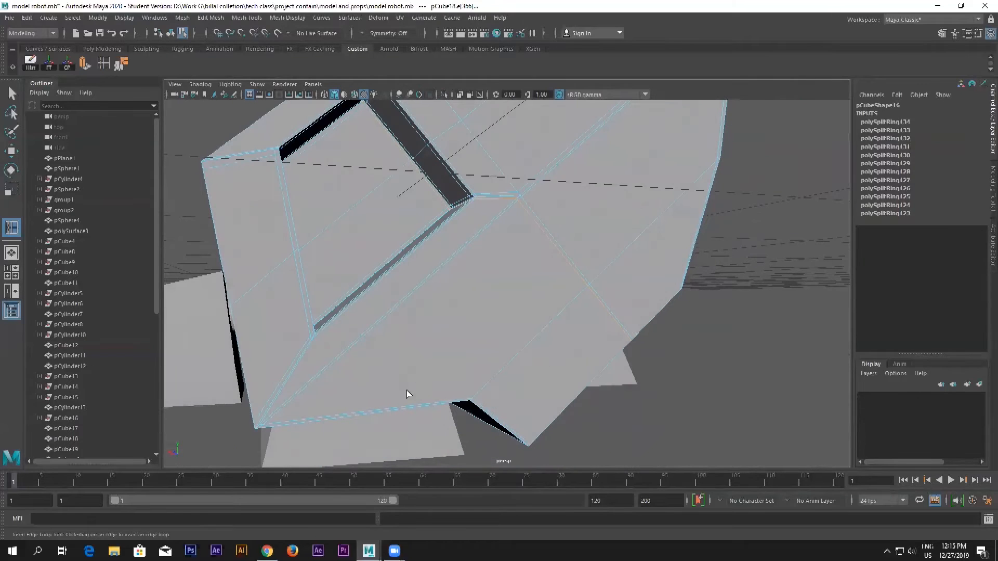
pyautogui.click(320, 330)
pyautogui.press('3')
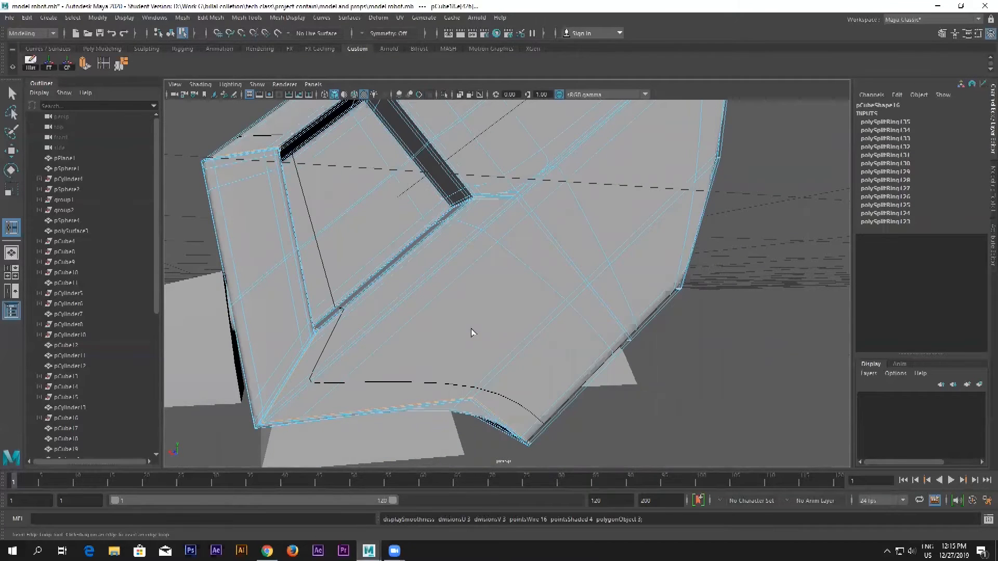
# Insert edge loops tight to the corner of the notch in the ankle block's underside, checking the smoothed preview
pyautogui.press('1')
pyautogui.press('3')
pyautogui.press('1')
pyautogui.moveTo(476, 403); pyautogui.dragTo(470, 401)
pyautogui.scroll(-10, 568, 393)
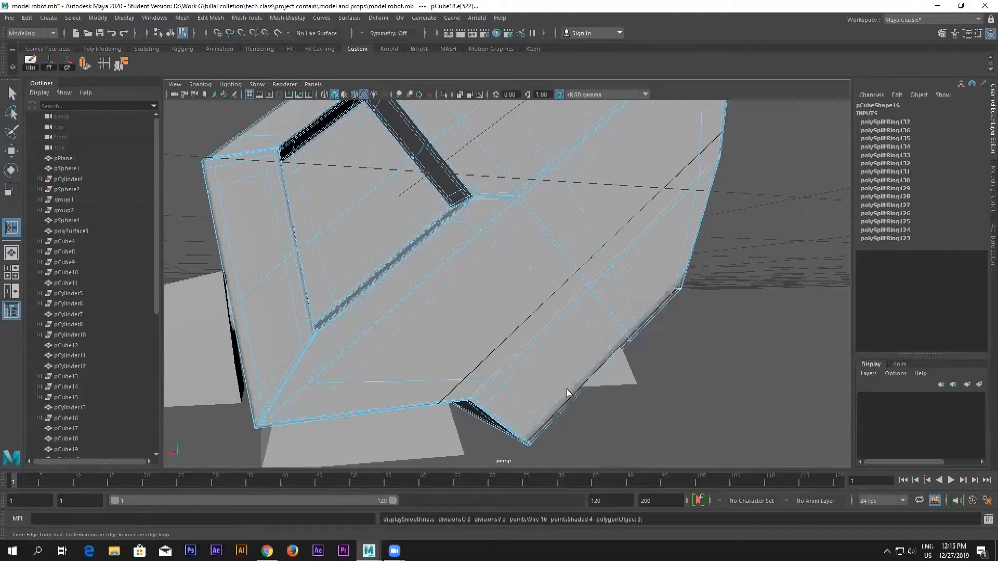
# Insert an edge loop close to the bend in the ankle block's rear border and check the smoothed result
pyautogui.press('1')
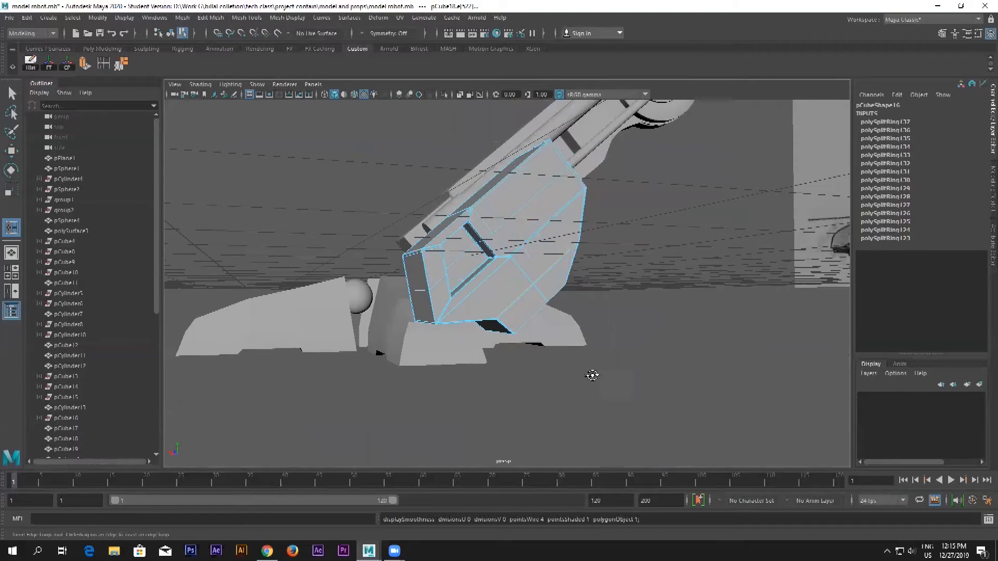
pyautogui.keyDown('alt'); pyautogui.moveTo(602, 372); pyautogui.dragTo(563, 331); pyautogui.keyUp('alt')
pyautogui.keyDown('alt'); pyautogui.moveTo(584, 278); pyautogui.dragTo(589, 315, button='middle'); pyautogui.keyUp('alt')
pyautogui.scroll(3, 572, 304)
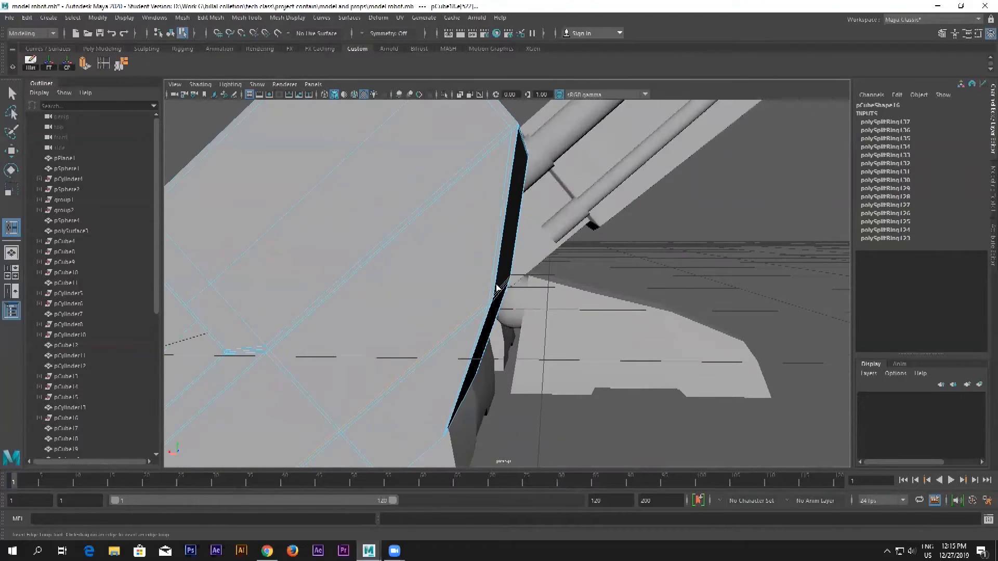
pyautogui.click(497, 291)
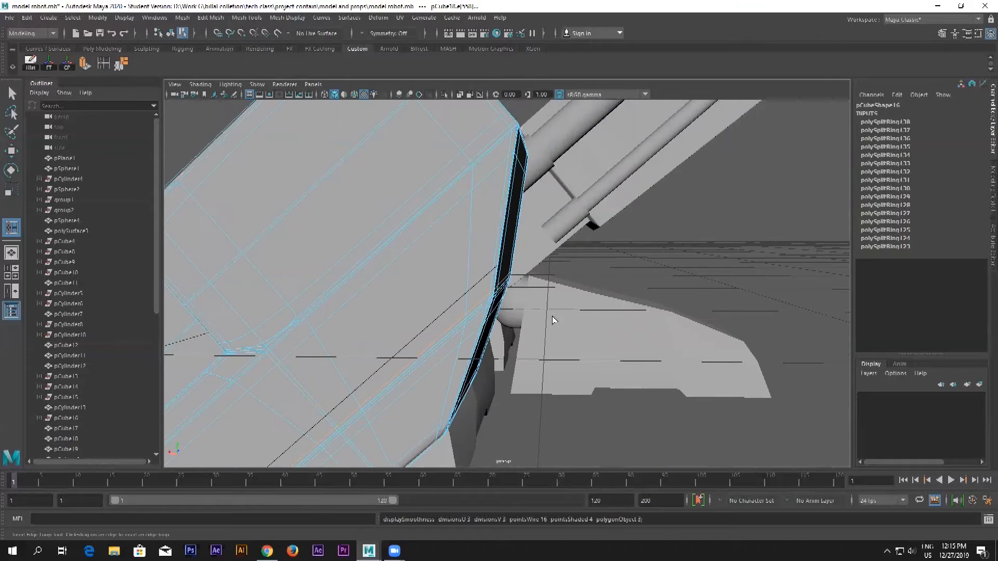
pyautogui.scroll(-5, 553, 319)
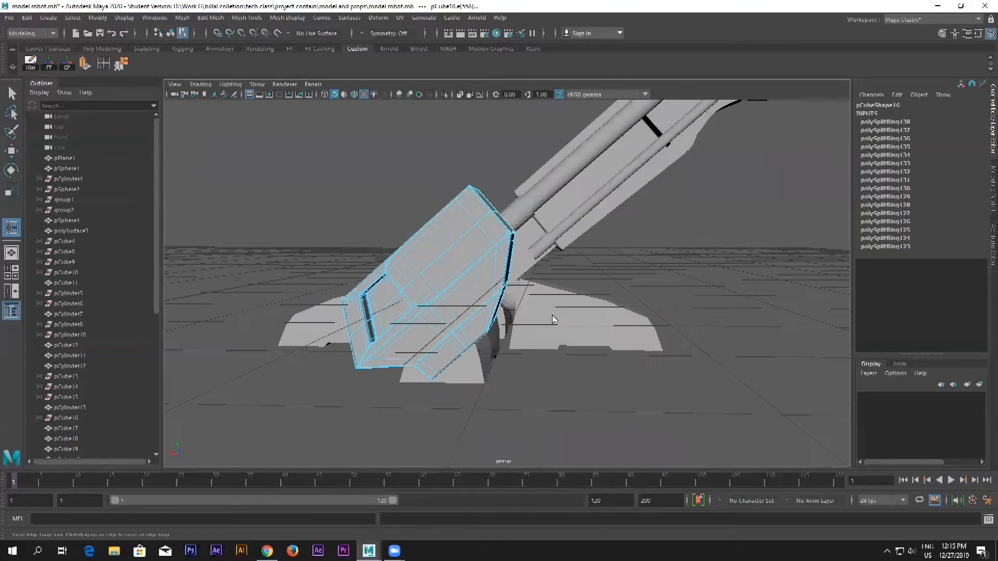
# Move the ankle block back onto the leg by setting its Translate Z to 0, and save the scene
pyautogui.click(171, 36)
pyautogui.click(343, 186)
pyautogui.keyDown('alt'); pyautogui.moveTo(345, 202); pyautogui.dragTo(473, 244); pyautogui.keyUp('alt')
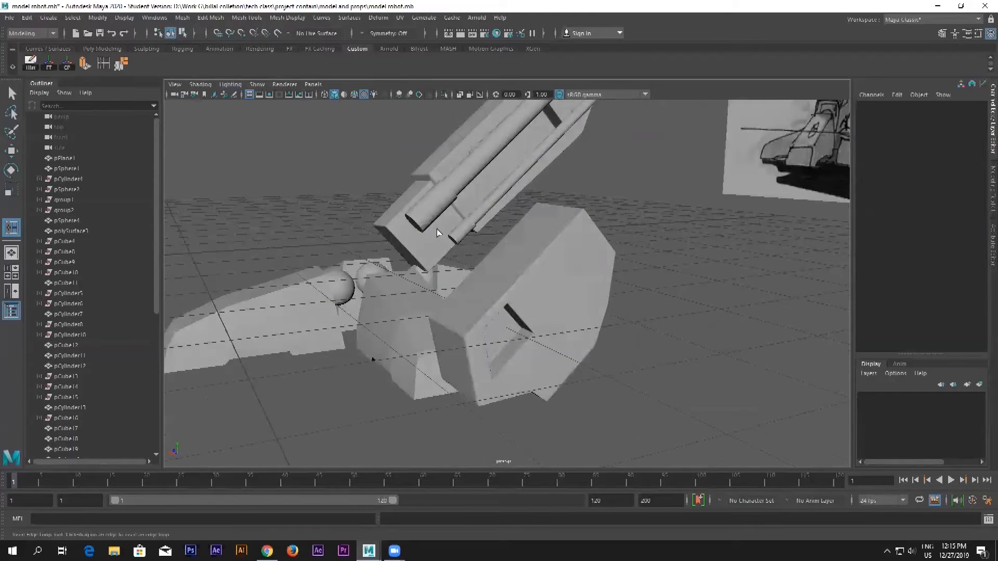
pyautogui.keyDown('alt'); pyautogui.moveTo(473, 244); pyautogui.dragTo(296, 209, button='right'); pyautogui.keyUp('alt')
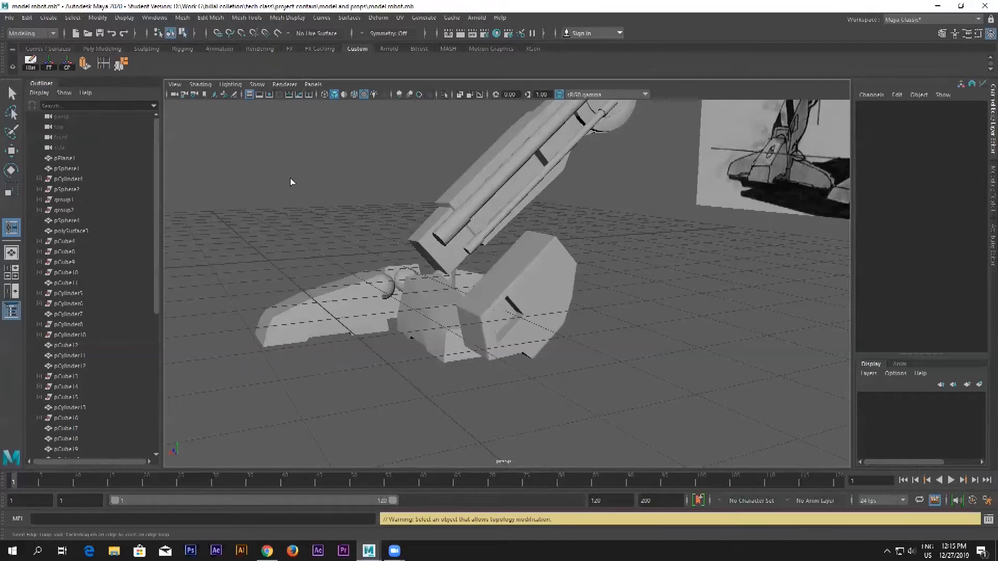
pyautogui.keyDown('alt'); pyautogui.moveTo(552, 276); pyautogui.dragTo(565, 281); pyautogui.keyUp('alt')
pyautogui.click(565, 281)
pyautogui.click(975, 132)
pyautogui.press('Return')
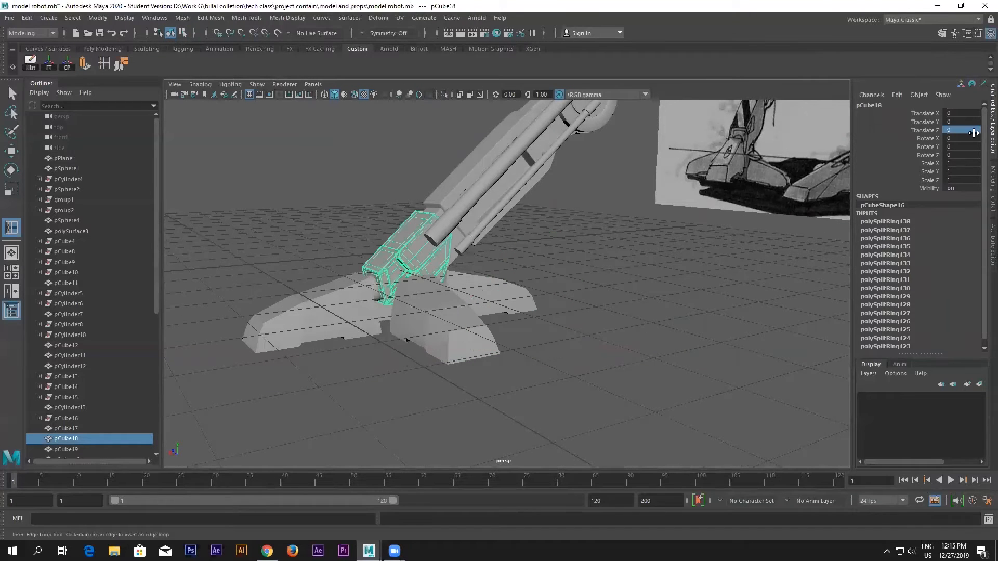
pyautogui.keyDown('alt'); pyautogui.moveTo(633, 275); pyautogui.dragTo(601, 334); pyautogui.keyUp('alt')
pyautogui.scroll(-4, 601, 334)
pyautogui.keyDown('alt'); pyautogui.moveTo(601, 333); pyautogui.dragTo(598, 346, button='middle'); pyautogui.keyUp('alt')
pyautogui.hotkey('ctrl', 's')
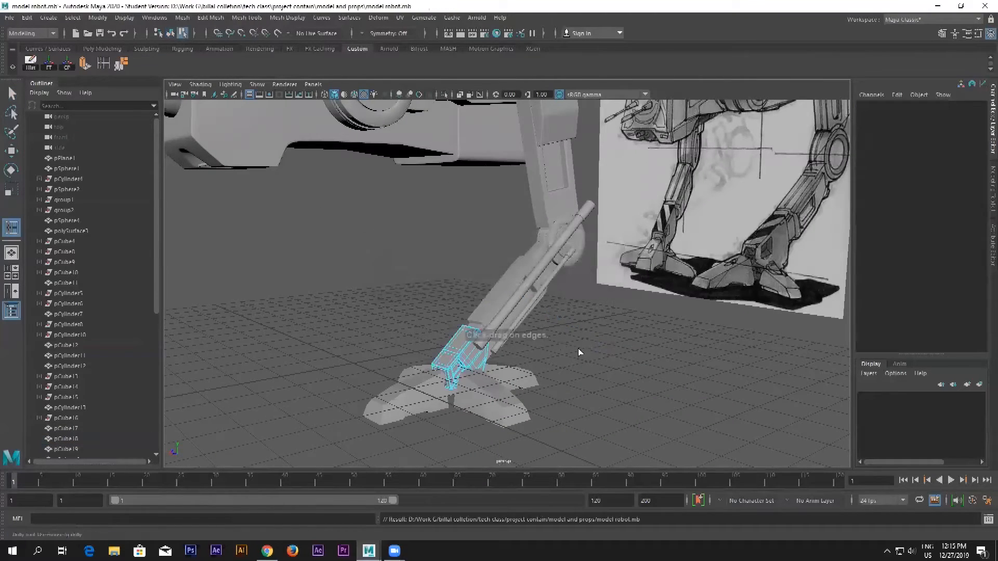
# Insert lengthwise edge loops on the front toe's top surface, close to both of its side borders
pyautogui.keyDown('alt'); pyautogui.moveTo(578, 348); pyautogui.dragTo(542, 415); pyautogui.keyUp('alt')
pyautogui.scroll(3, 543, 416)
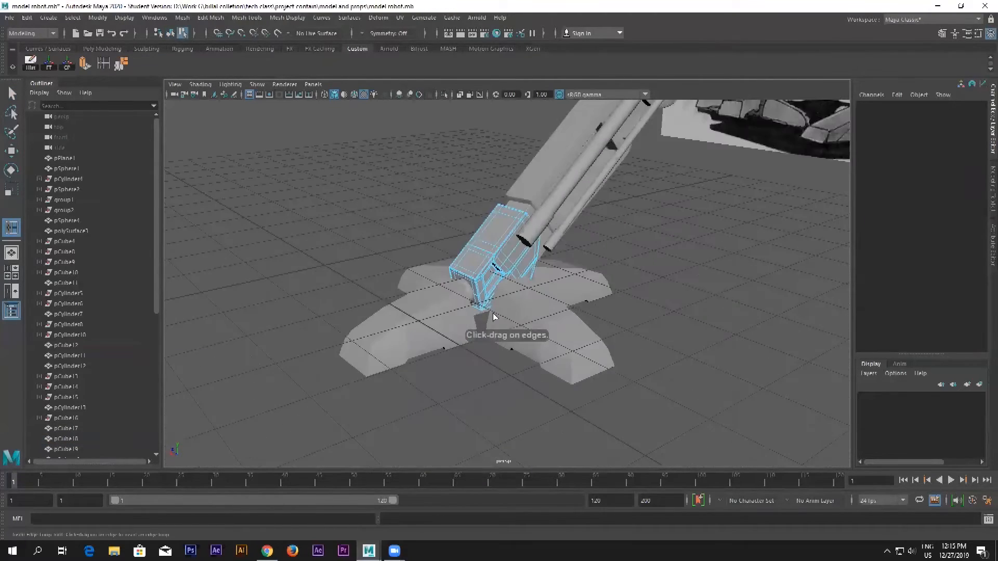
pyautogui.click(422, 326)
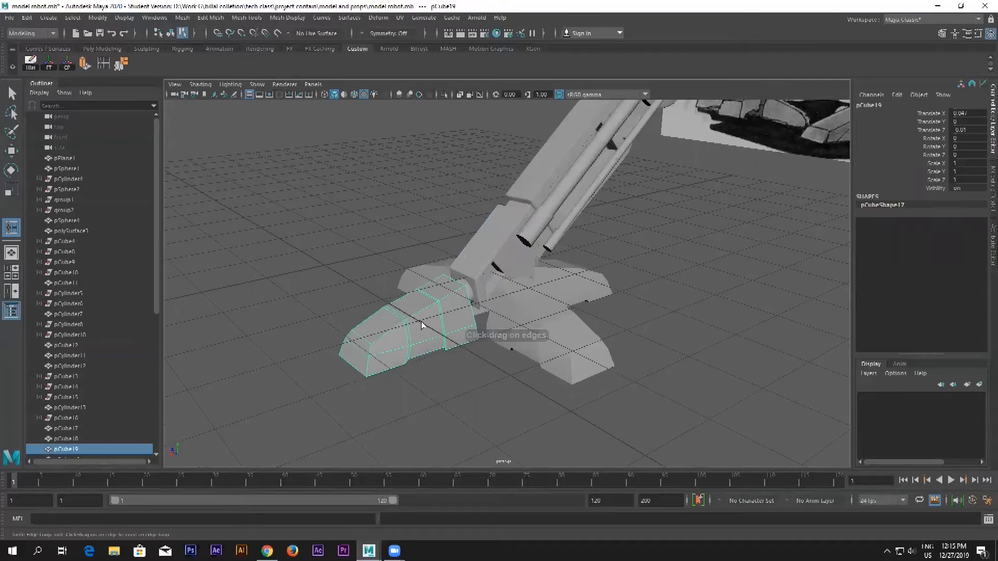
pyautogui.scroll(2, 430, 328)
pyautogui.keyDown('alt'); pyautogui.moveTo(423, 341); pyautogui.dragTo(438, 313, button='middle'); pyautogui.keyUp('alt')
pyautogui.keyDown('alt'); pyautogui.moveTo(465, 317); pyautogui.dragTo(543, 312); pyautogui.keyUp('alt')
pyautogui.click(577, 300)
pyautogui.keyDown('alt'); pyautogui.moveTo(597, 286); pyautogui.dragTo(365, 323); pyautogui.keyUp('alt')
pyautogui.click(365, 323)
pyautogui.click(102, 65)
pyautogui.scroll(3, 423, 322)
pyautogui.keyDown('alt'); pyautogui.moveTo(385, 310); pyautogui.dragTo(464, 276, button='middle'); pyautogui.keyUp('alt')
pyautogui.click(337, 371)
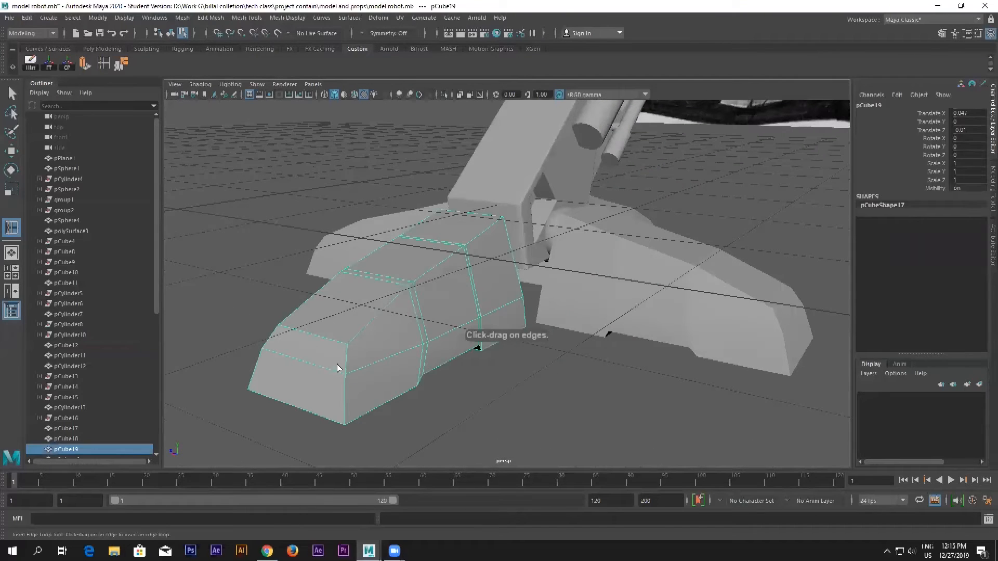
pyautogui.click(342, 346)
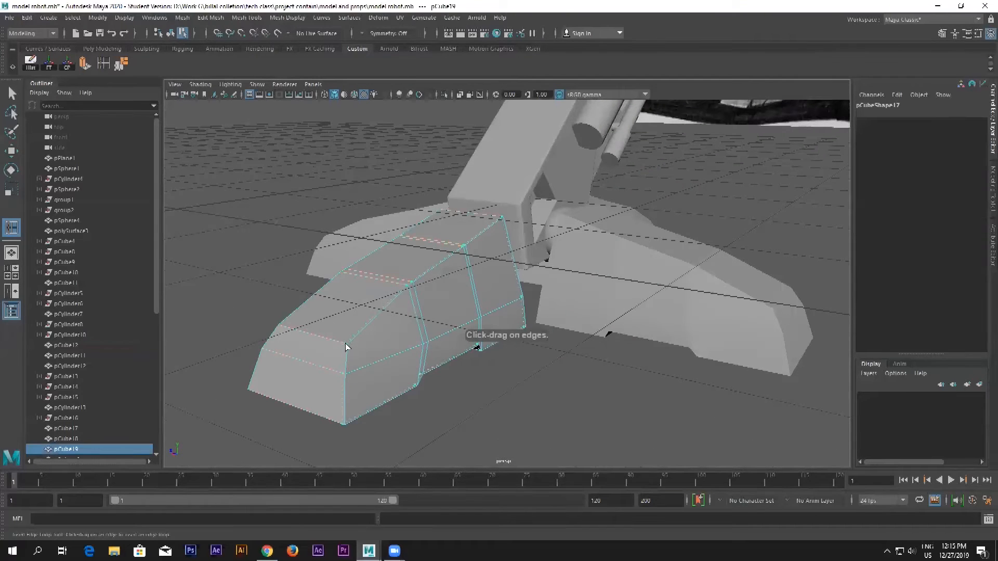
pyautogui.click(278, 330)
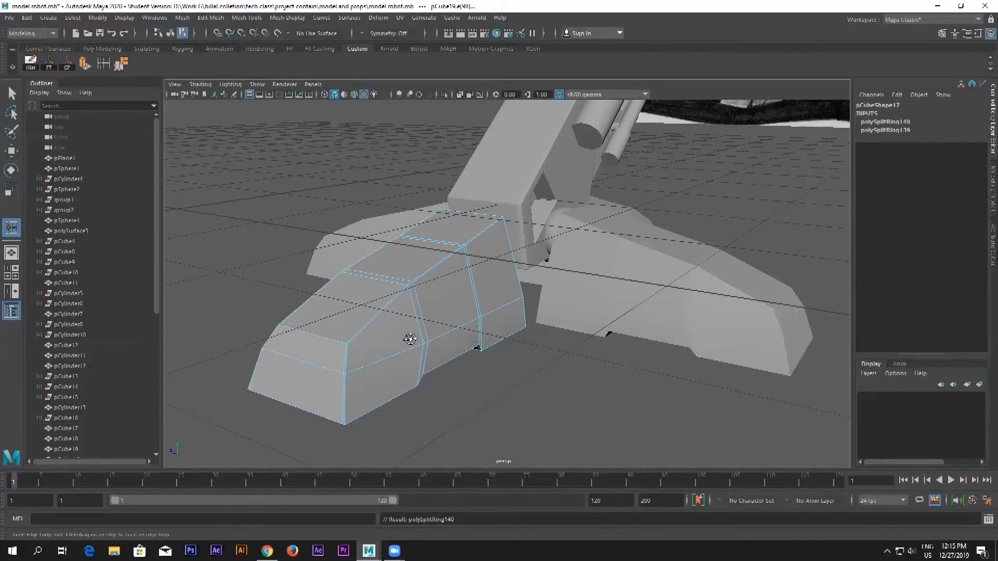
# Insert edge loops close to the front toe's bottom border, front face and rear end, and preview it smoothed
pyautogui.keyDown('alt'); pyautogui.moveTo(407, 383); pyautogui.dragTo(403, 379); pyautogui.keyUp('alt')
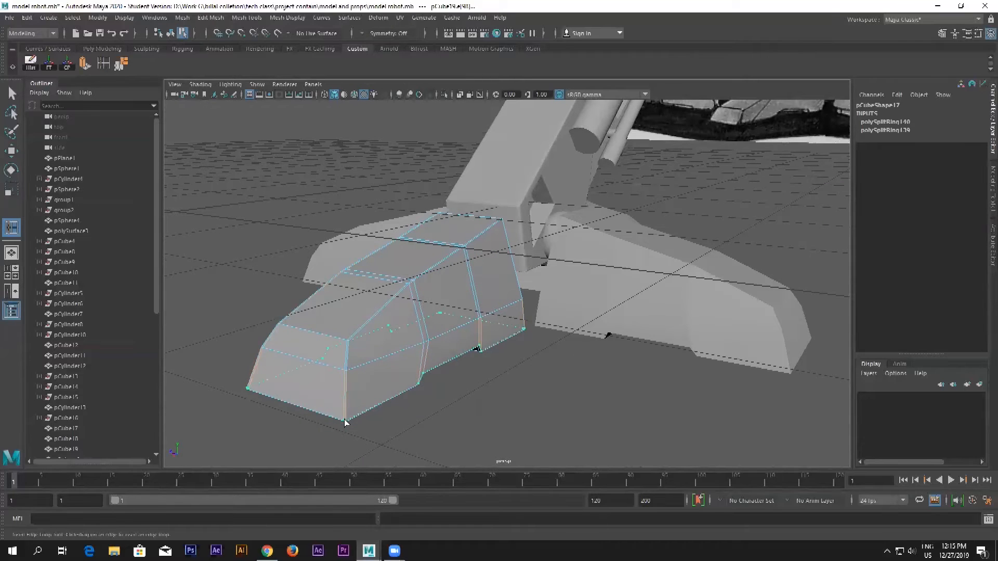
pyautogui.click(346, 421)
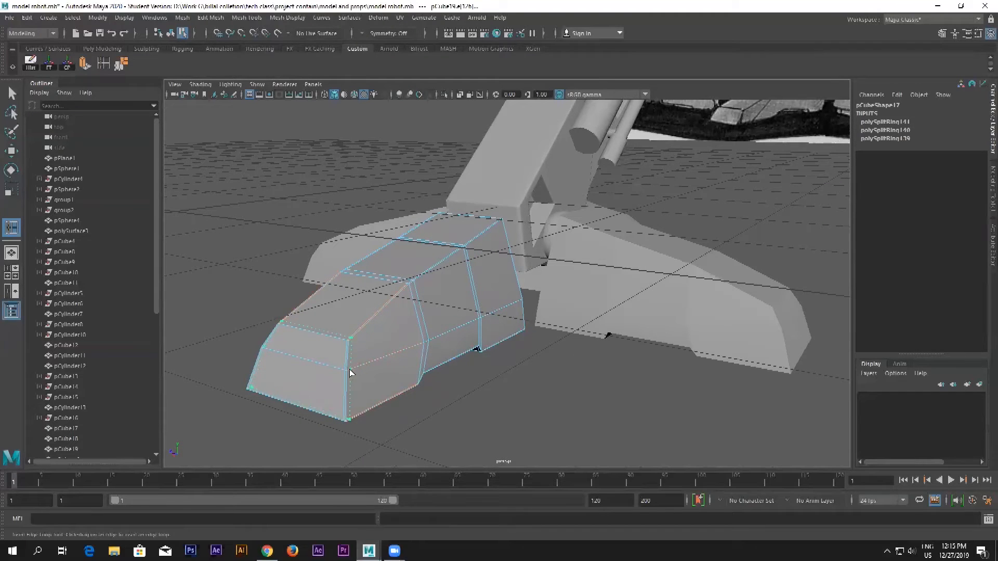
pyautogui.click(349, 374)
pyautogui.keyDown('alt'); pyautogui.moveTo(445, 341); pyautogui.dragTo(589, 306); pyautogui.keyUp('alt')
pyautogui.scroll(4, 523, 379)
pyautogui.click(533, 395)
pyautogui.press('3')
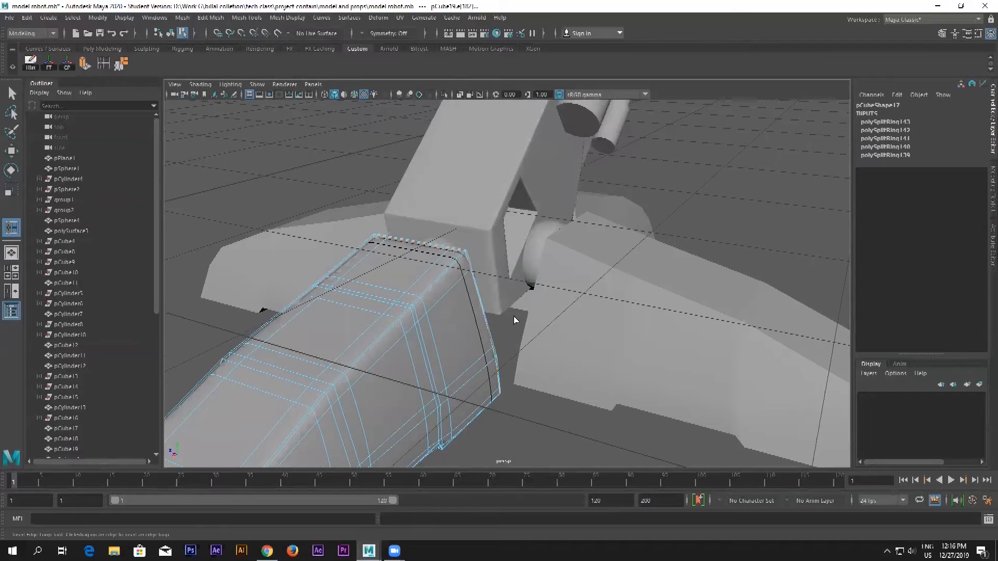
# Insert an edge loop just below the front toe's upper side edge and preview it smoothed
pyautogui.press('1')
pyautogui.keyDown('alt'); pyautogui.moveTo(499, 280); pyautogui.dragTo(521, 300, button='middle'); pyautogui.keyUp('alt')
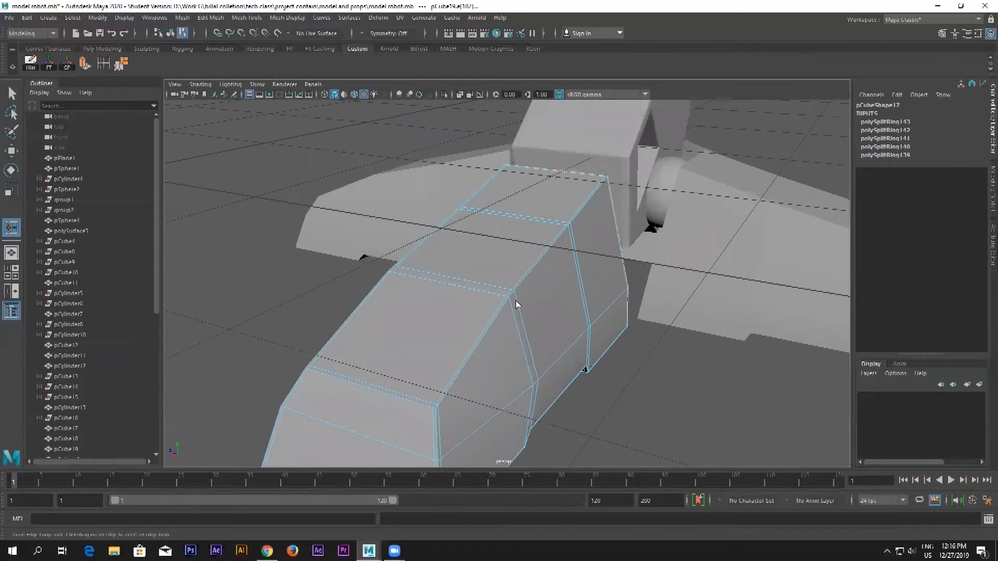
pyautogui.scroll(4, 520, 315)
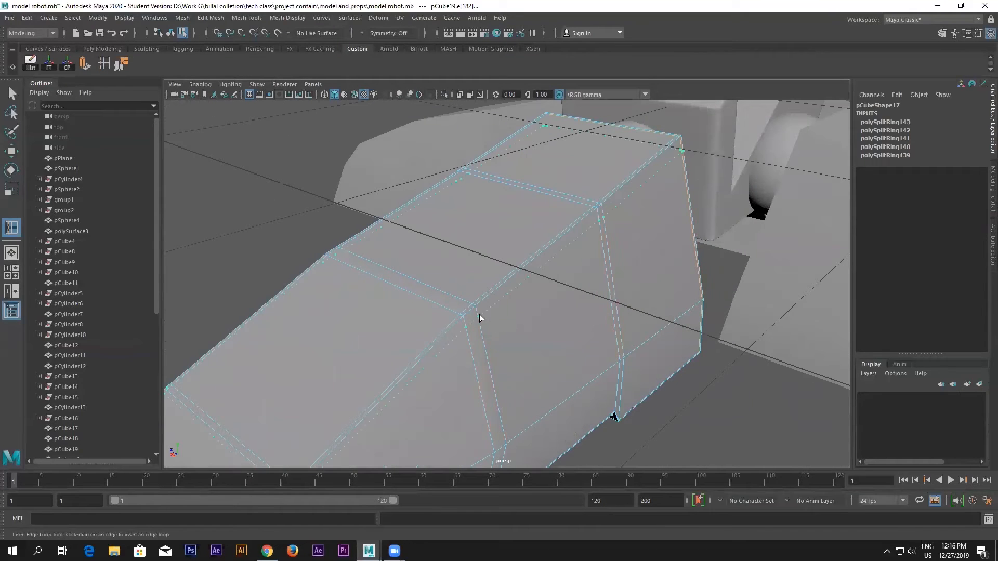
pyautogui.click(477, 311)
pyautogui.press('3')
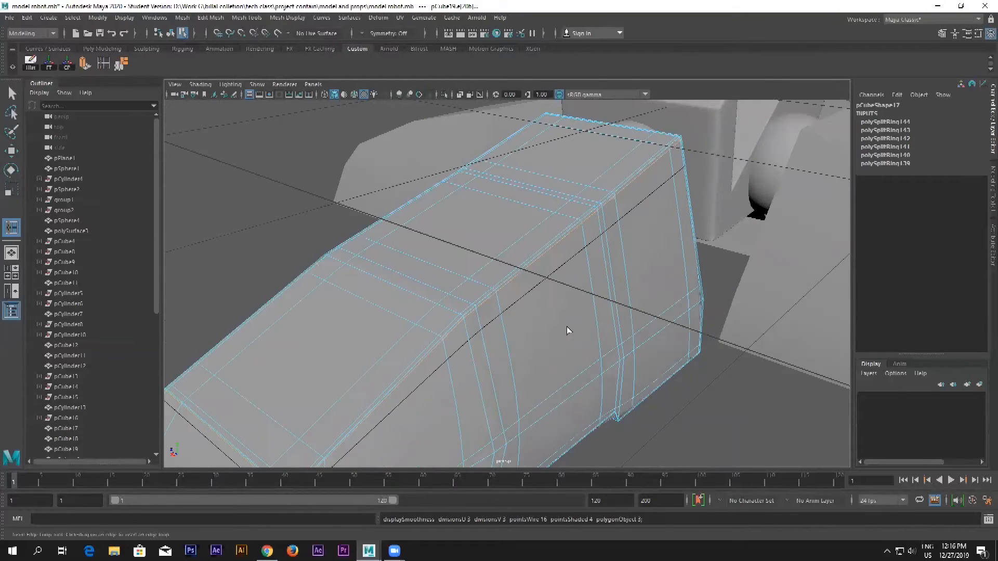
# Insert edge loops on both sides of the front corner of the notch under the front toe
pyautogui.scroll(-5, 567, 326)
pyautogui.keyDown('alt'); pyautogui.moveTo(569, 330); pyautogui.dragTo(518, 319); pyautogui.keyUp('alt')
pyautogui.scroll(10, 518, 372)
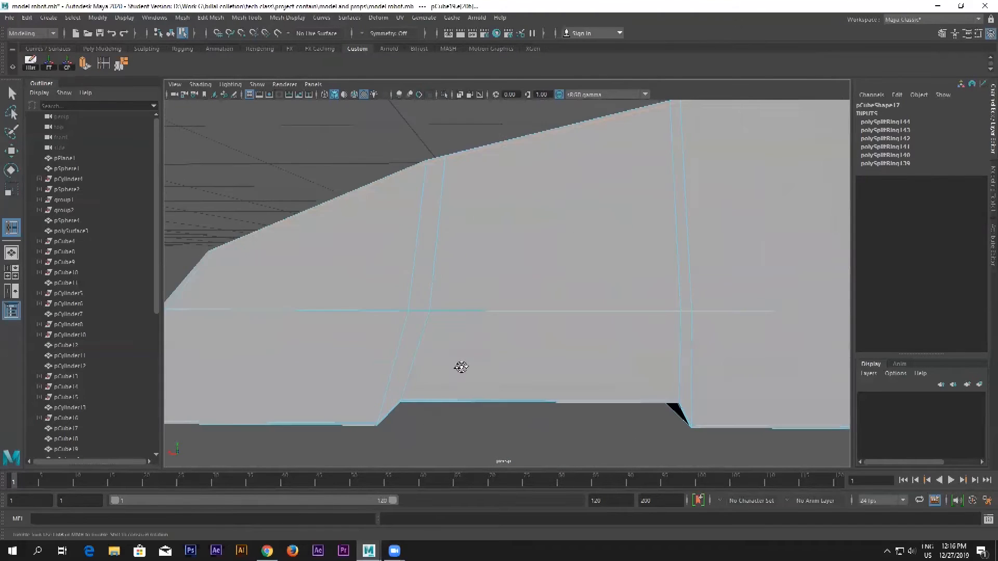
pyautogui.keyDown('alt'); pyautogui.moveTo(461, 367); pyautogui.dragTo(405, 356); pyautogui.keyUp('alt')
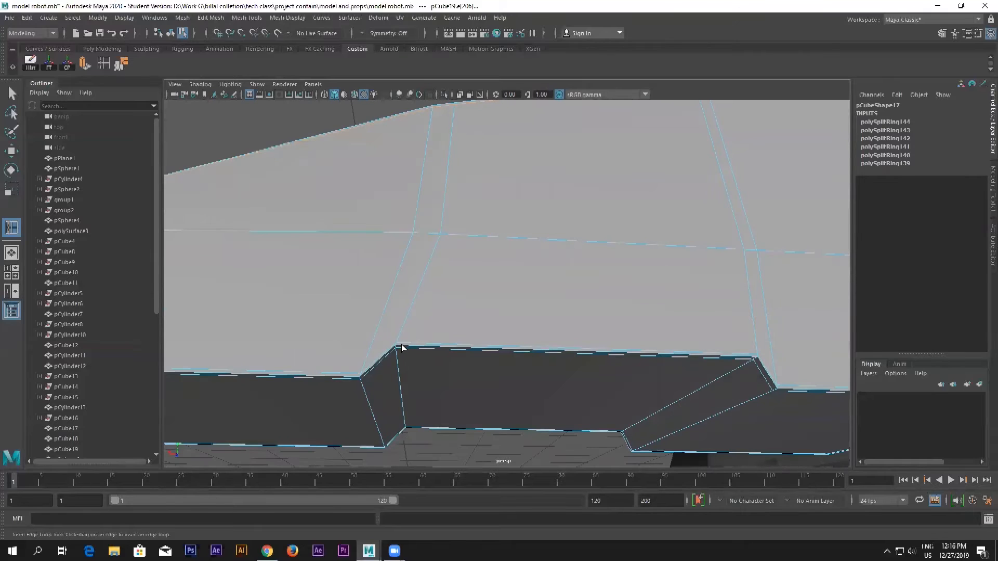
pyautogui.click(393, 350)
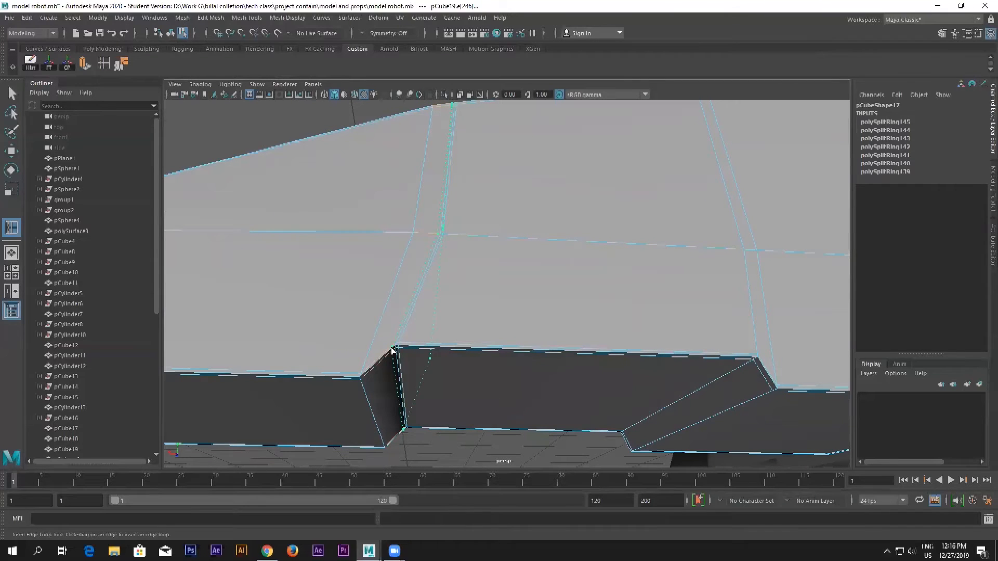
pyautogui.click(394, 350)
# Insert edge loops on both sides of the rear corner of the front toe's underside notch and preview it smoothed
pyautogui.keyDown('alt'); pyautogui.moveTo(683, 369); pyautogui.dragTo(606, 366, button='middle'); pyautogui.keyUp('alt')
pyautogui.scroll(3, 675, 371)
pyautogui.keyDown('alt'); pyautogui.moveTo(734, 371); pyautogui.dragTo(624, 363, button='middle'); pyautogui.keyUp('alt')
pyautogui.click(629, 365)
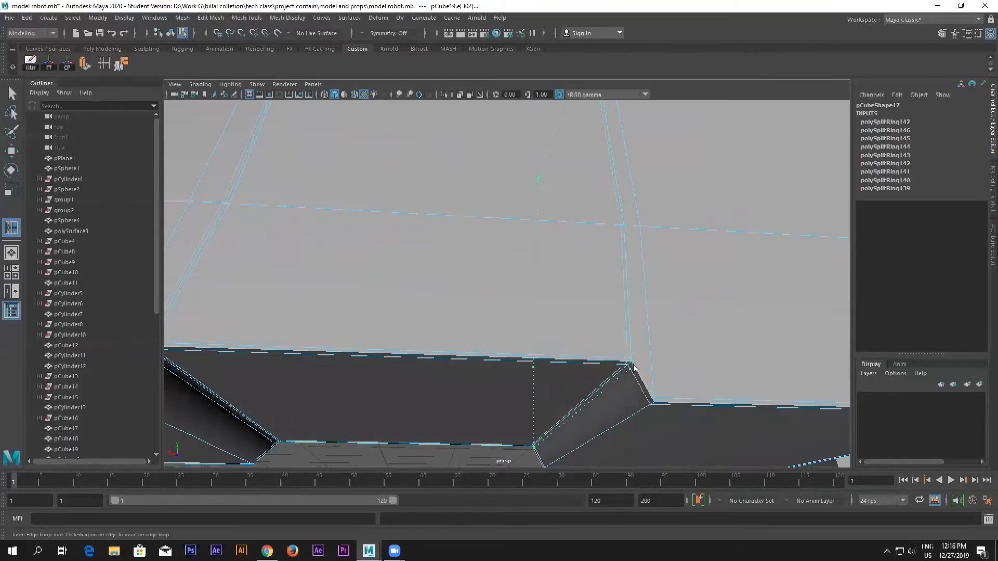
pyautogui.click(634, 368)
pyautogui.keyDown('alt'); pyautogui.moveTo(693, 375); pyautogui.dragTo(646, 363, button='right'); pyautogui.keyUp('alt')
pyautogui.keyDown('alt'); pyautogui.moveTo(646, 364); pyautogui.dragTo(654, 372); pyautogui.keyUp('alt')
pyautogui.press('3')
pyautogui.keyDown('alt'); pyautogui.moveTo(654, 373); pyautogui.dragTo(614, 358, button='right'); pyautogui.keyUp('alt')
pyautogui.keyDown('alt'); pyautogui.moveTo(613, 358); pyautogui.dragTo(676, 389); pyautogui.keyUp('alt')
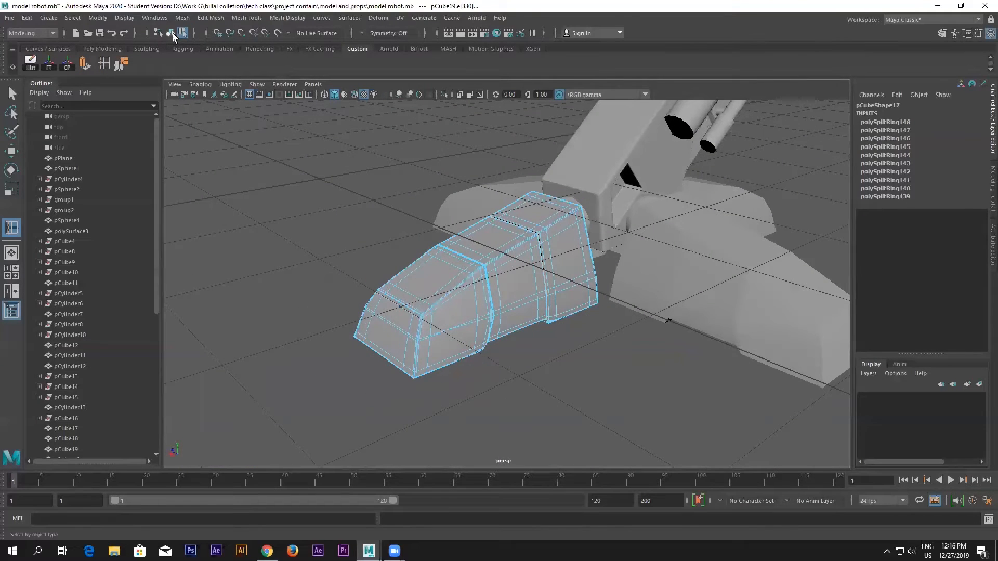
# Select the finished front toe as a whole object, activate the Rotate tool and preview the toe smoothed
pyautogui.click(171, 32)
pyautogui.keyDown('alt'); pyautogui.moveTo(452, 229); pyautogui.dragTo(525, 281); pyautogui.keyUp('alt')
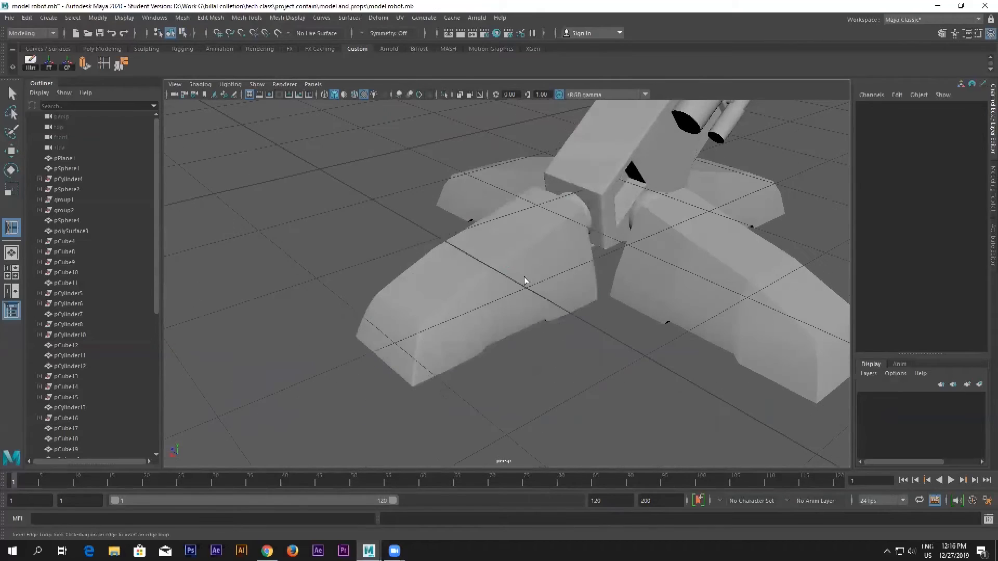
pyautogui.click(524, 280)
pyautogui.click(737, 304)
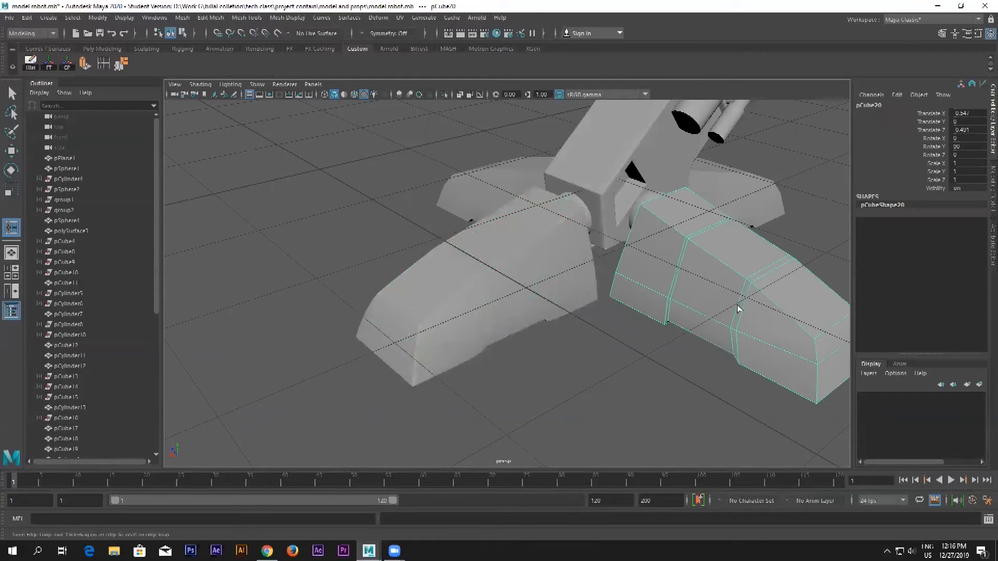
pyautogui.keyDown('alt'); pyautogui.moveTo(688, 248); pyautogui.dragTo(485, 329); pyautogui.keyUp('alt')
pyautogui.click(486, 329)
pyautogui.click(16, 172)
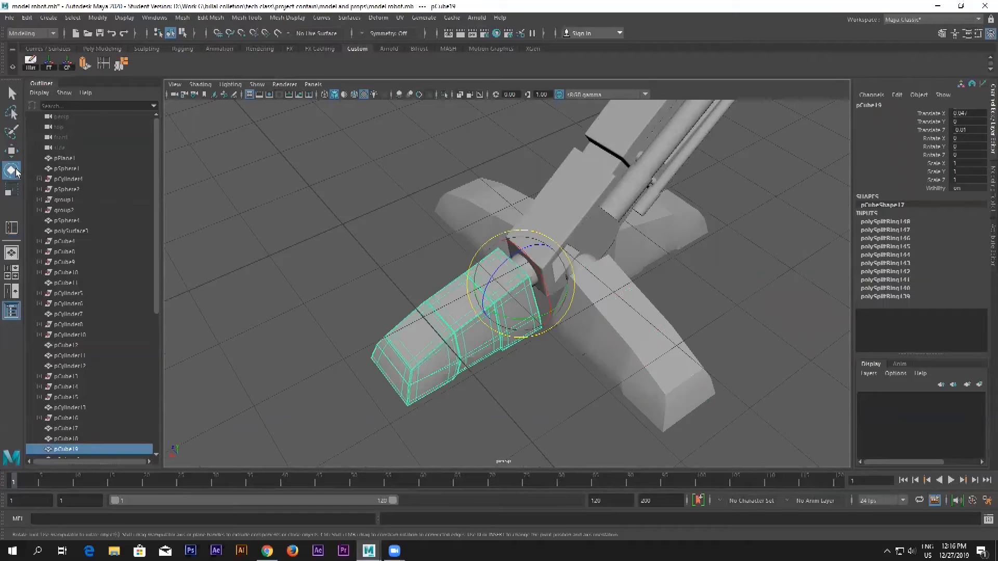
pyautogui.press('3')
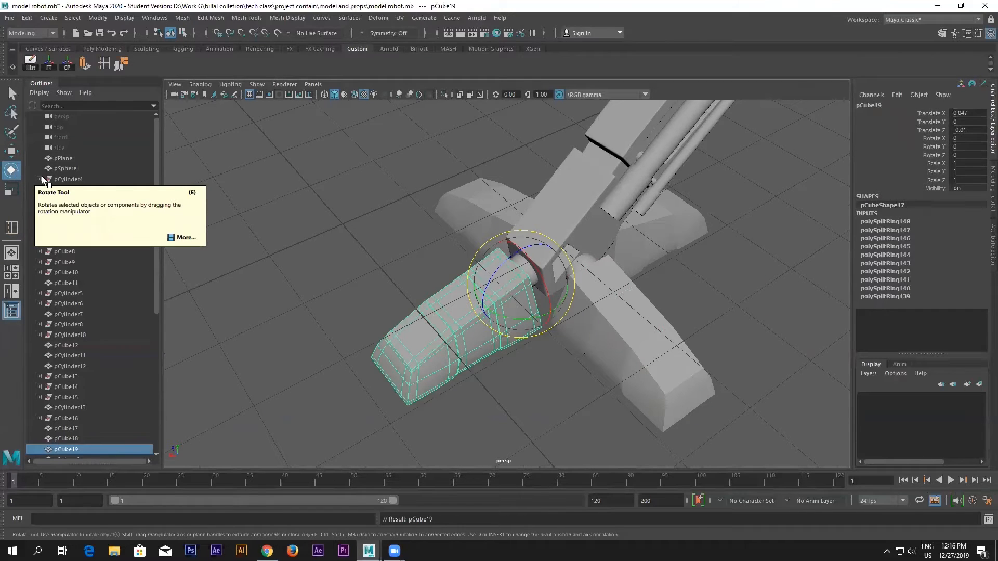
# Duplicate the finished front toe in the top view and set the copy's Y rotation to 90
pyautogui.click(387, 229)
pyautogui.click(497, 266)
pyautogui.keyDown('alt'); pyautogui.moveTo(512, 257); pyautogui.dragTo(439, 297); pyautogui.keyUp('alt')
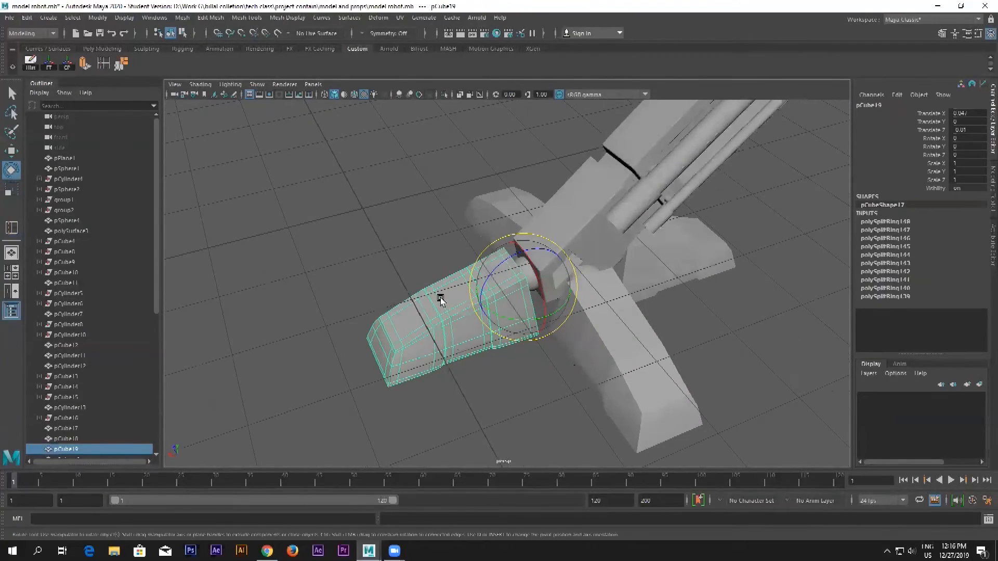
pyautogui.press('space')
pyautogui.press('space')
pyautogui.scroll(-1, 499, 252)
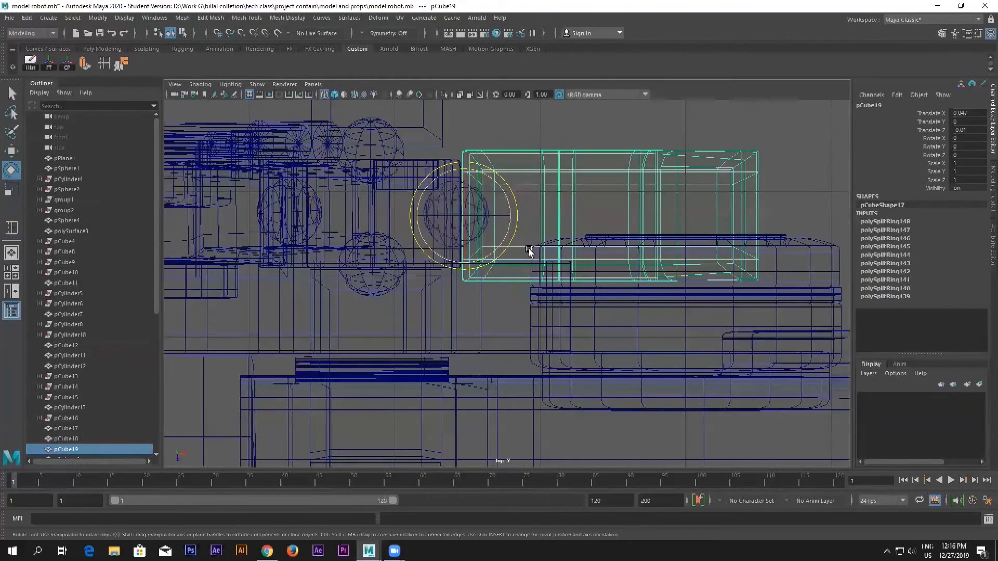
pyautogui.scroll(-6, 536, 281)
pyautogui.scroll(3, 529, 293)
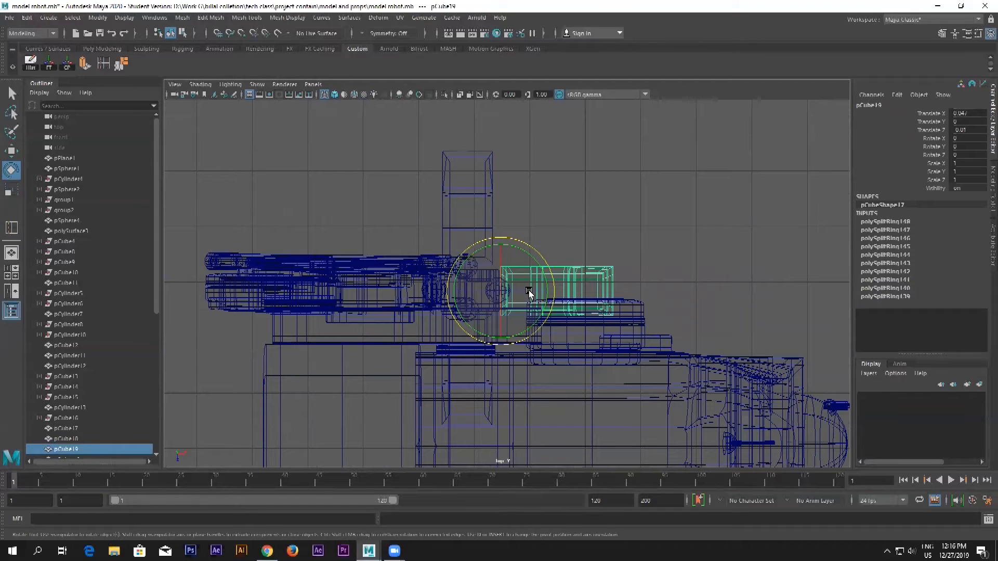
pyautogui.hotkey('ctrl', 'd')
pyautogui.moveTo(548, 297); pyautogui.dragTo(506, 238)
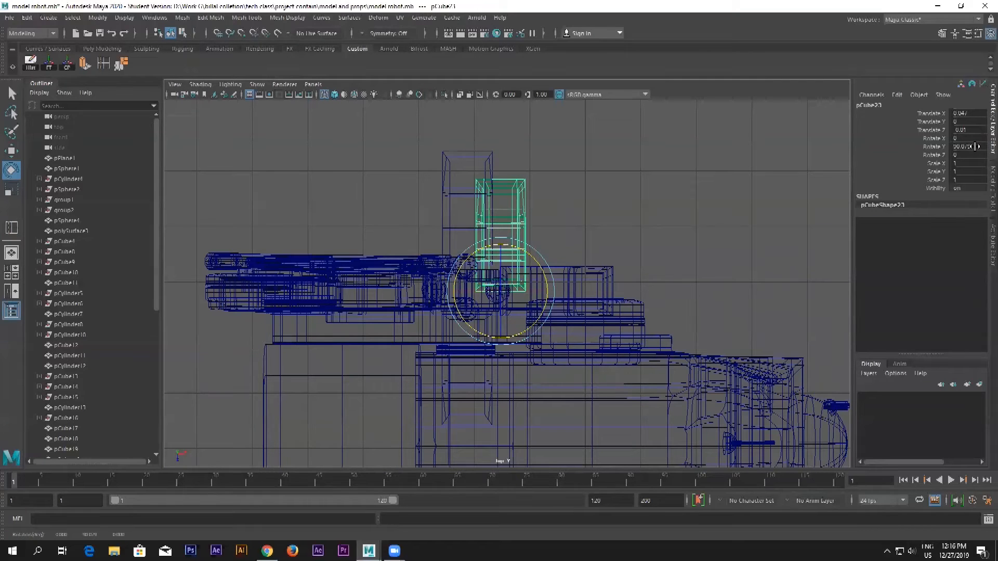
pyautogui.press('BackSpace')
pyautogui.press('Return')
# Move the rotated toe copy onto the old side toe so it lines up with the ankle's ball joint
pyautogui.click(11, 150)
pyautogui.scroll(2, 537, 255)
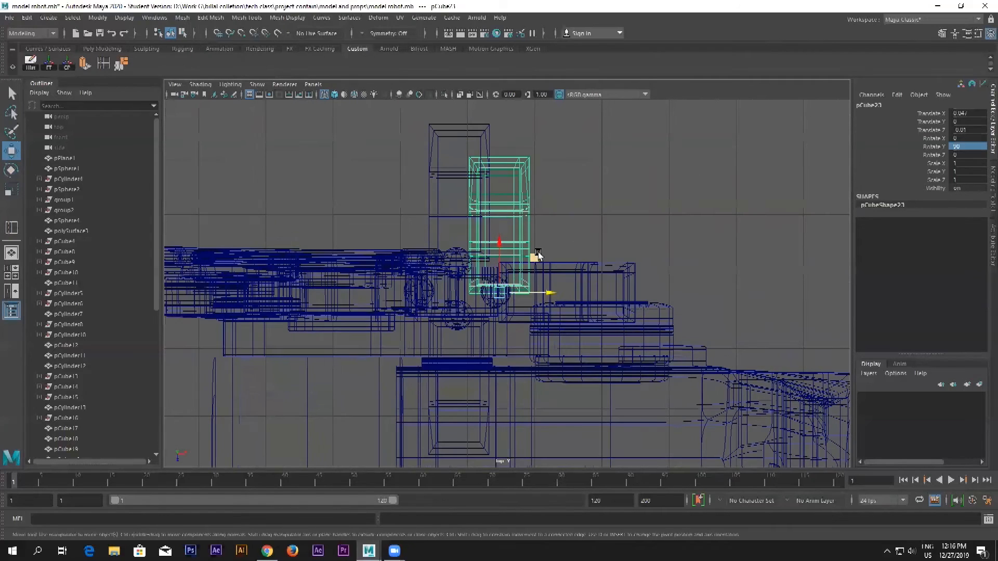
pyautogui.moveTo(501, 246); pyautogui.dragTo(540, 262)
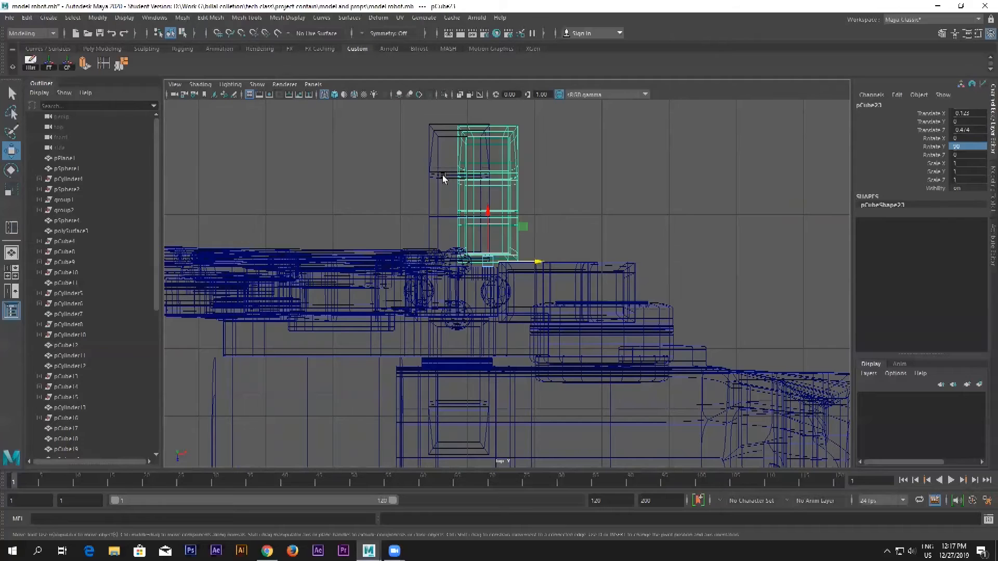
pyautogui.click(475, 241)
pyautogui.click(495, 234)
pyautogui.click(519, 241)
pyautogui.moveTo(542, 262); pyautogui.dragTo(516, 262)
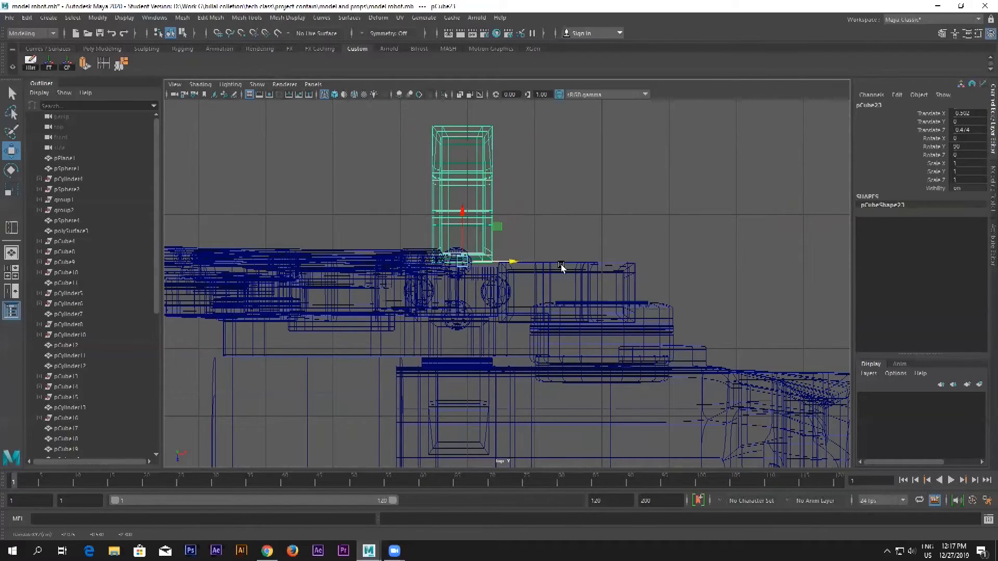
# Duplicate the new side toe and set the copy's Y rotation to 180
pyautogui.hotkey('ctrl', 'd')
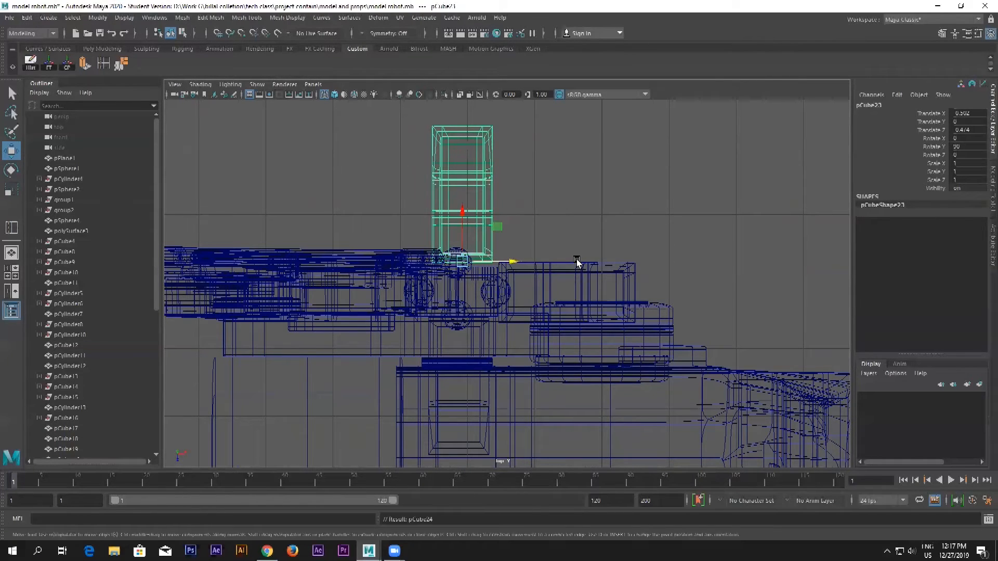
pyautogui.click(11, 169)
pyautogui.moveTo(489, 229); pyautogui.dragTo(437, 233)
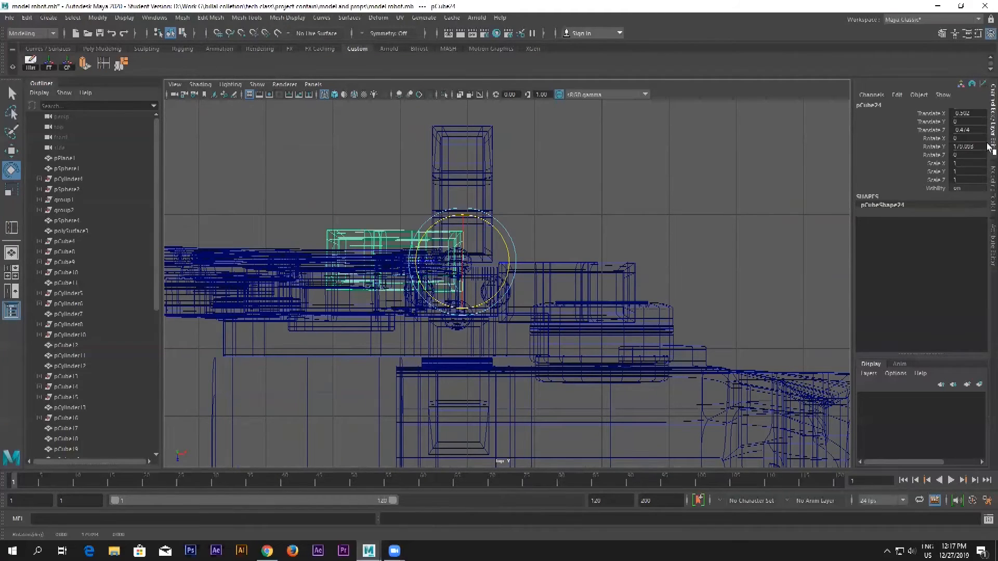
pyautogui.doubleClick(981, 149)
pyautogui.press('Return')
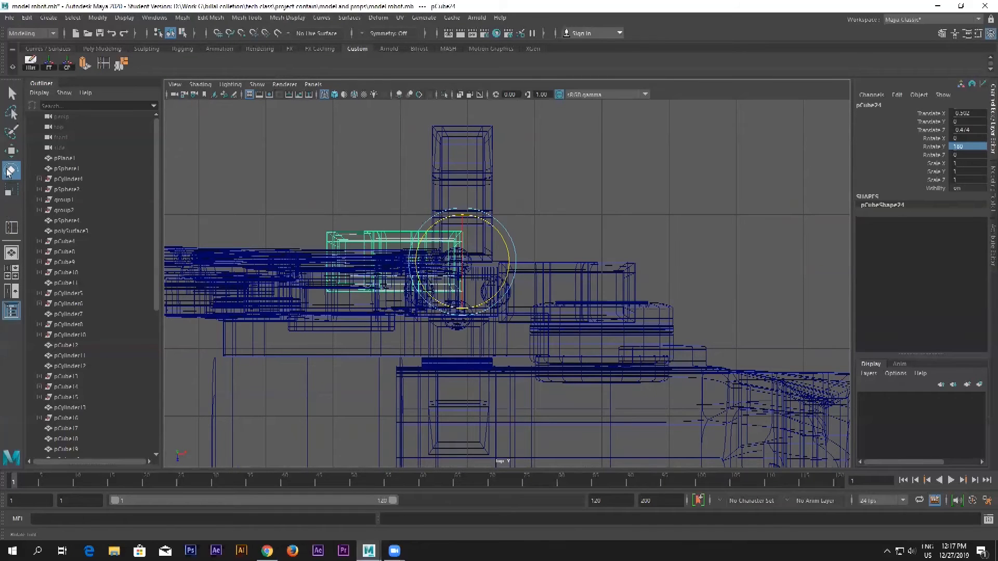
# Move the 180-degree toe copy to the rear side of the ankle, opposite the front toe
pyautogui.click(11, 150)
pyautogui.keyDown('alt'); pyautogui.moveTo(414, 262); pyautogui.dragTo(440, 195, button='middle'); pyautogui.keyUp('alt')
pyautogui.moveTo(440, 195); pyautogui.dragTo(373, 213)
pyautogui.moveTo(404, 147); pyautogui.dragTo(404, 250)
# Select and delete an old toe left at the ankle that the new copies replace
pyautogui.click(392, 264)
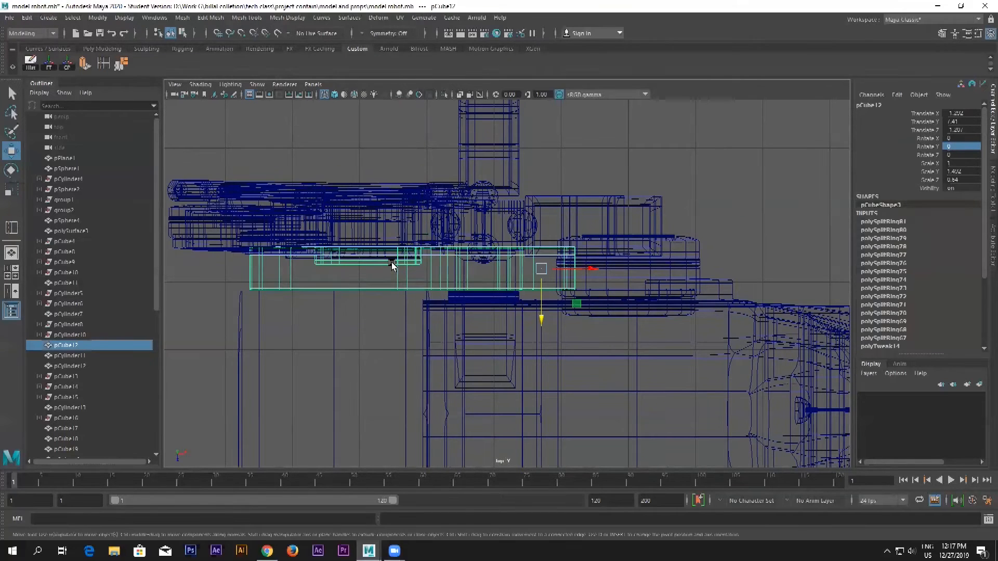
pyautogui.scroll(3, 210, 274)
pyautogui.click(298, 262)
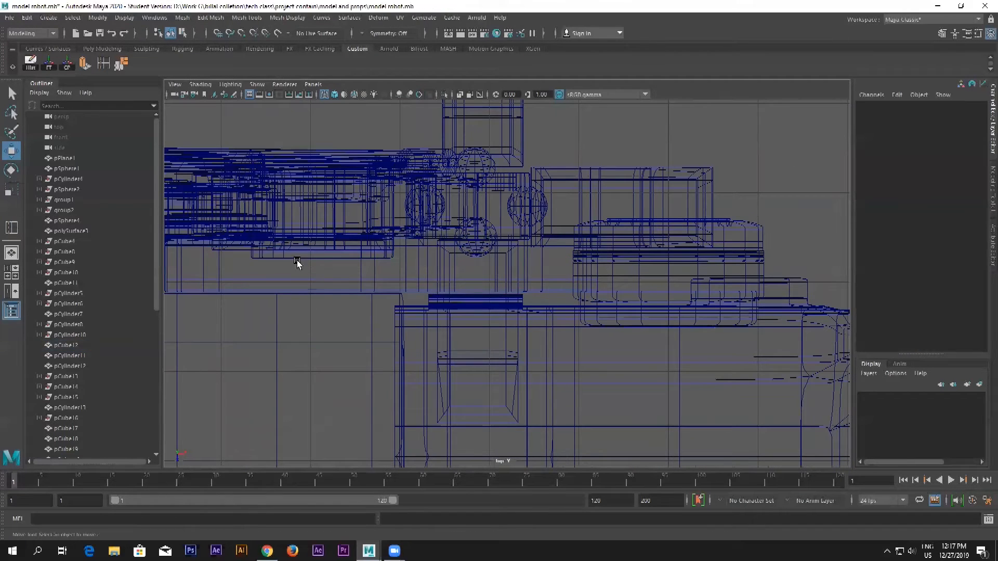
pyautogui.click(256, 260)
pyautogui.press('space')
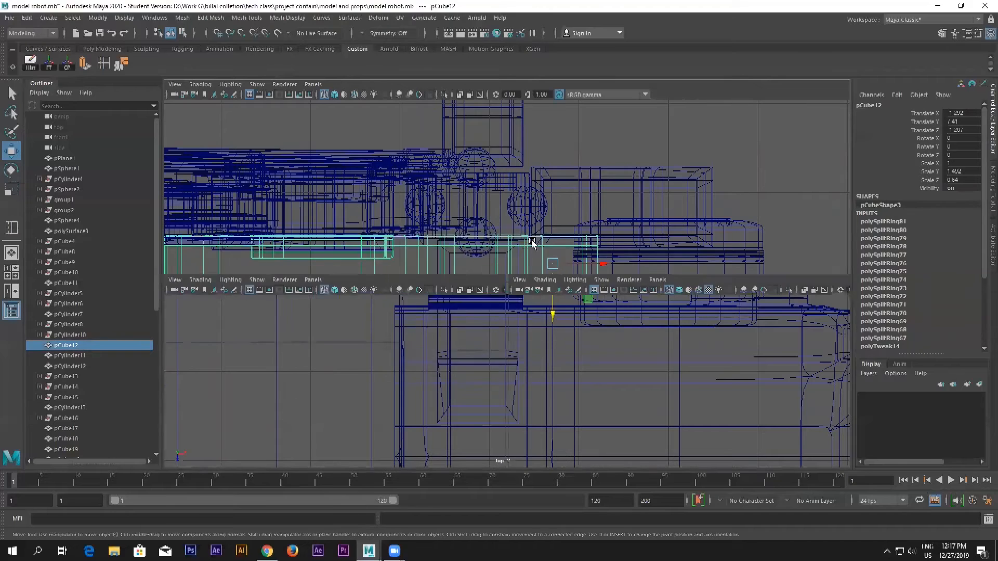
pyautogui.press('space')
pyautogui.keyDown('alt'); pyautogui.moveTo(531, 213); pyautogui.dragTo(508, 252); pyautogui.keyUp('alt')
pyautogui.click(470, 266)
pyautogui.press('Delete')
pyautogui.click(511, 256)
# Delete the old toe on the ankle's other side, leaving its ball joint in place
pyautogui.scroll(3, 592, 304)
pyautogui.keyDown('alt'); pyautogui.moveTo(529, 287); pyautogui.dragTo(533, 241); pyautogui.keyUp('alt')
pyautogui.keyDown('alt'); pyautogui.moveTo(719, 267); pyautogui.dragTo(749, 340); pyautogui.keyUp('alt')
pyautogui.keyDown('alt'); pyautogui.moveTo(651, 308); pyautogui.dragTo(631, 321); pyautogui.keyUp('alt')
pyautogui.click(631, 322)
pyautogui.click(657, 278)
pyautogui.keyDown('alt'); pyautogui.moveTo(498, 341); pyautogui.dragTo(539, 344); pyautogui.keyUp('alt')
pyautogui.click(539, 344)
pyautogui.press('Delete')
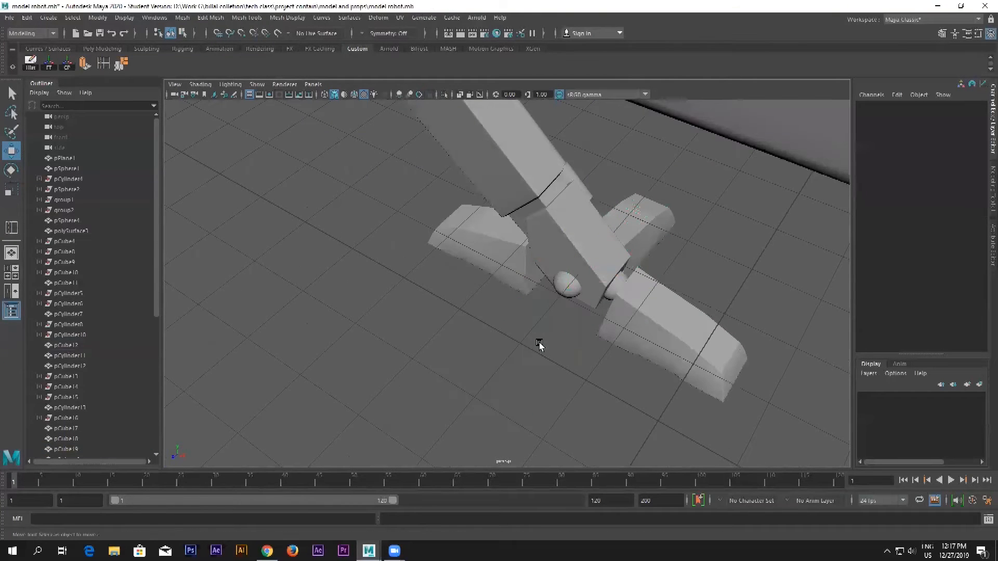
# Duplicate the rear toe and rotate the copy to about 267 degrees around Y
pyautogui.click(502, 262)
pyautogui.hotkey('ctrl', 'd')
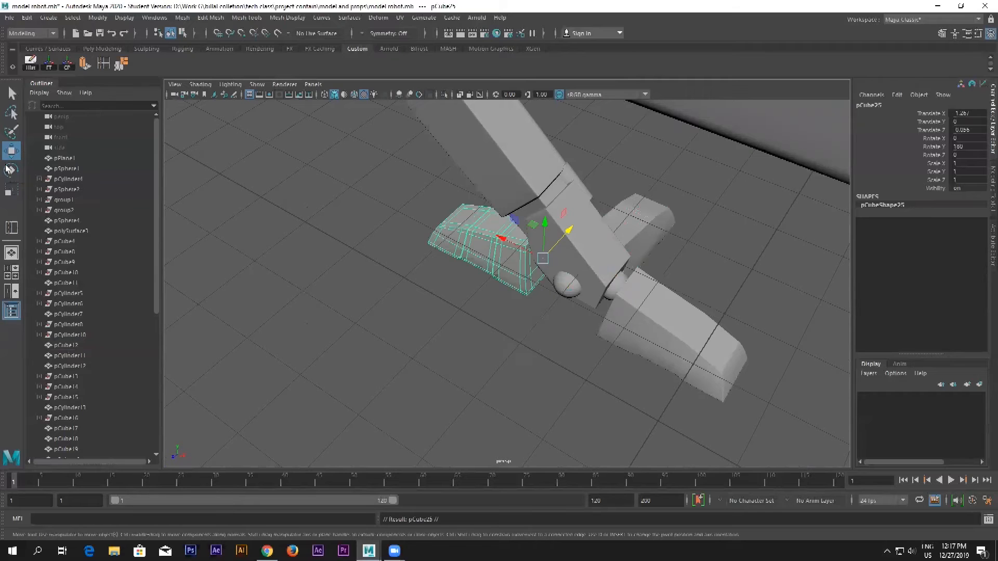
pyautogui.click(11, 170)
pyautogui.moveTo(556, 291); pyautogui.dragTo(644, 255)
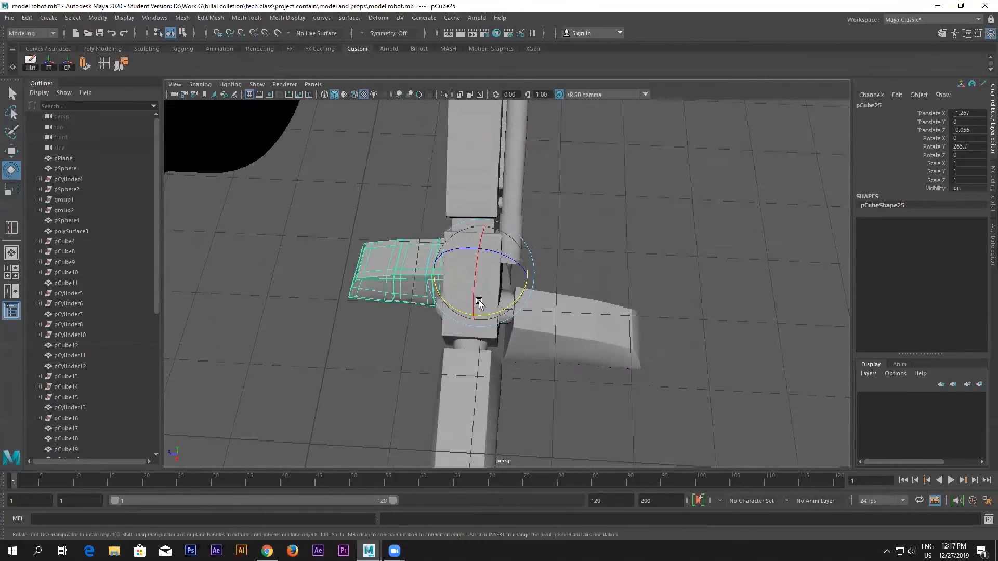
pyautogui.moveTo(490, 313); pyautogui.dragTo(495, 315)
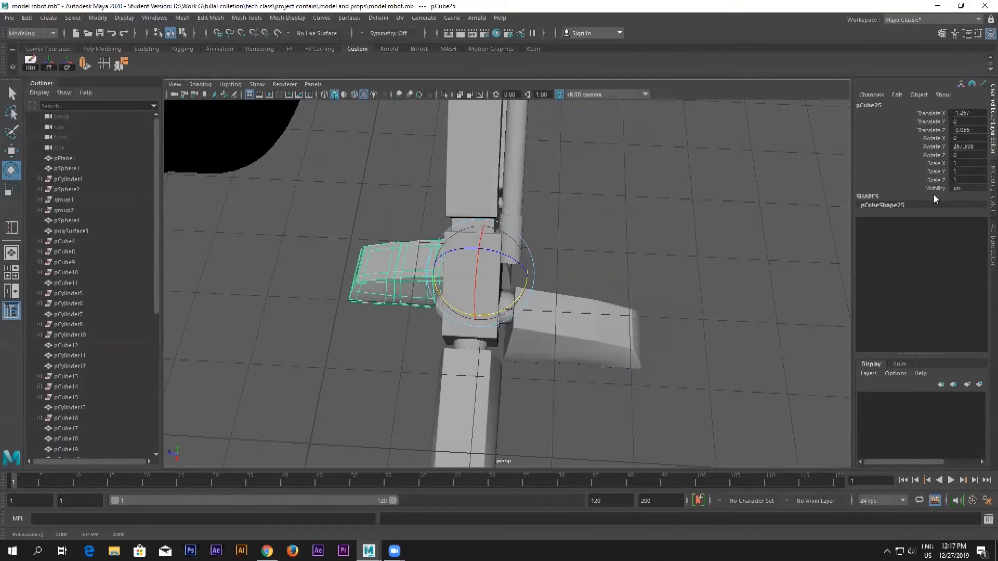
# Set the duplicated toe's Y rotation to 260
pyautogui.click(982, 146)
pyautogui.write('260')
pyautogui.press('Return')
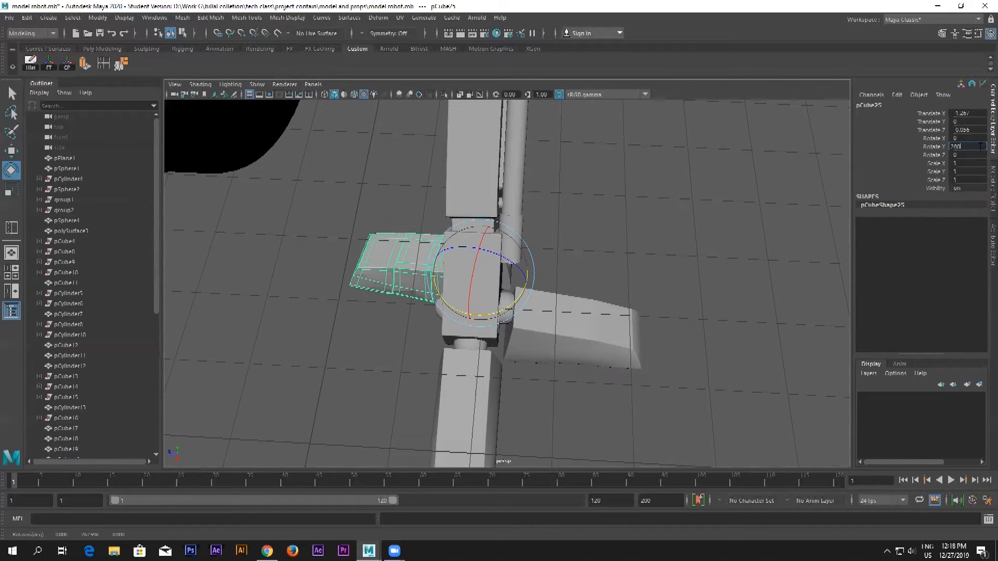
pyautogui.press('Return')
pyautogui.hotkey('ctrl', 'z')
# Straighten the duplicated toe in the top view by rotating it to about 269.7 degrees around Y
pyautogui.keyDown('alt'); pyautogui.moveTo(423, 245); pyautogui.dragTo(549, 240); pyautogui.keyUp('alt')
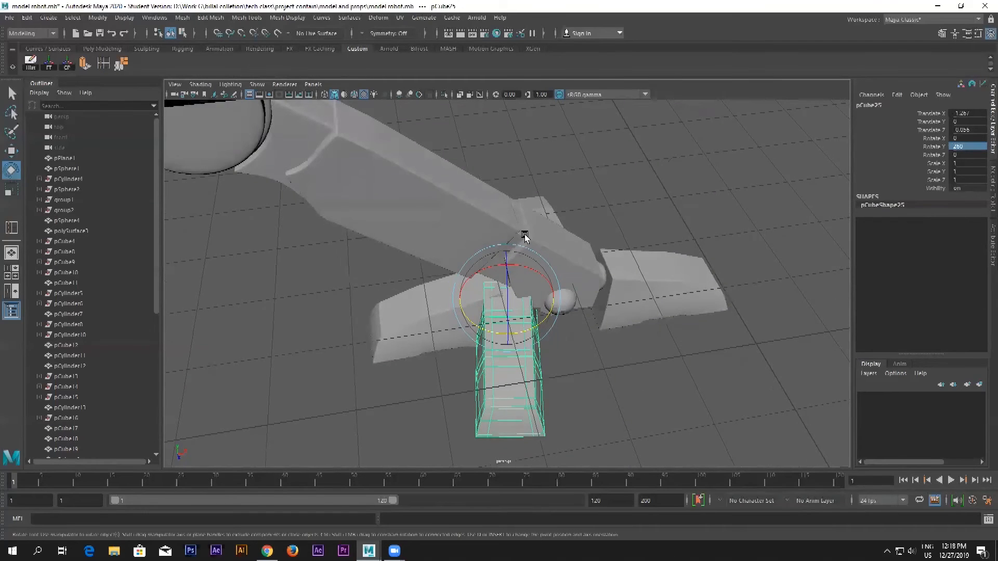
pyautogui.press('space')
pyautogui.press('space')
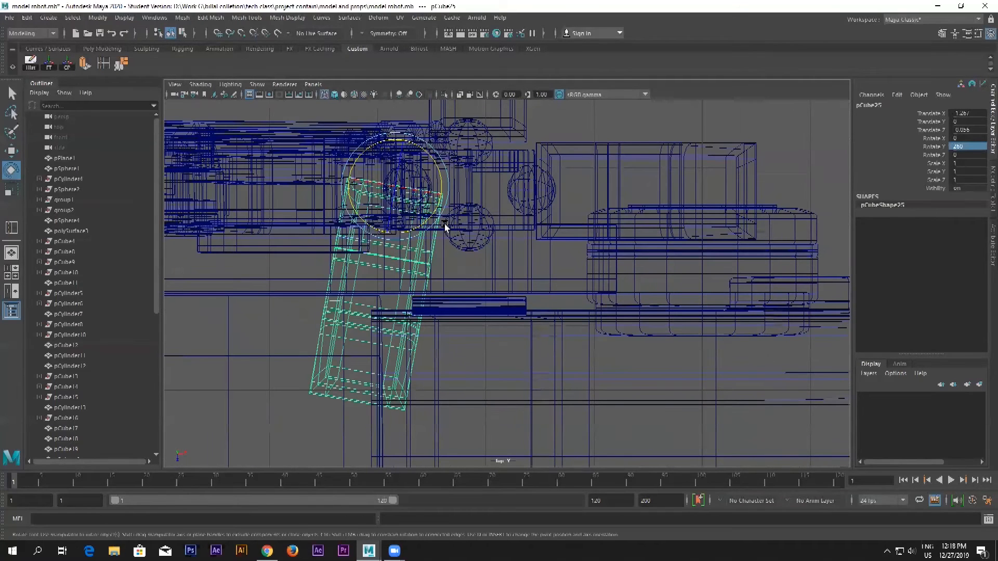
pyautogui.moveTo(440, 222); pyautogui.dragTo(446, 215)
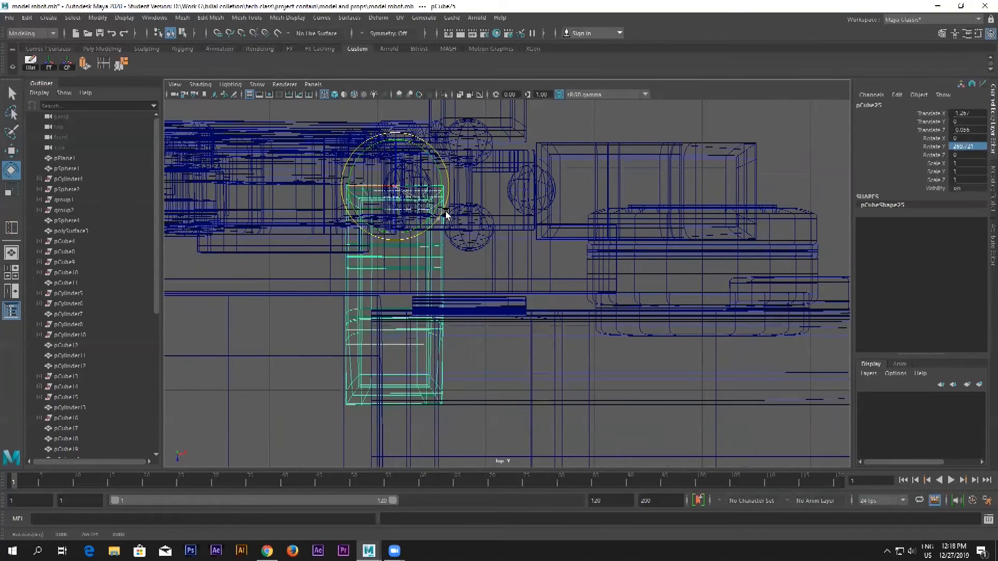
pyautogui.press('space')
pyautogui.press('space')
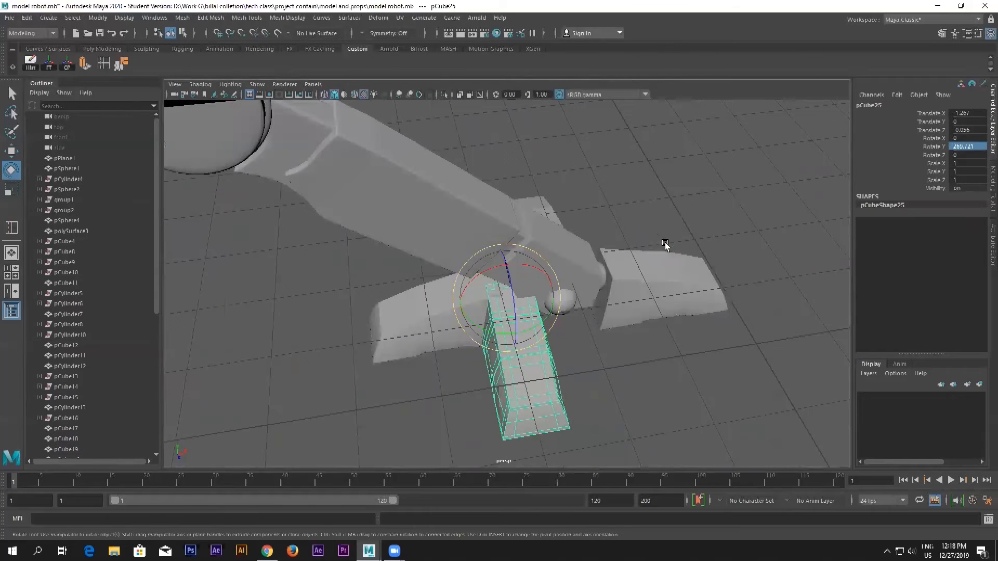
# Move the straightened toe from the rear position to the ankle's empty side, beside the exposed ball joint
pyautogui.click(10, 151)
pyautogui.scroll(-5, 502, 277)
pyautogui.moveTo(463, 298); pyautogui.dragTo(492, 300)
pyautogui.keyDown('alt'); pyautogui.moveTo(569, 320); pyautogui.dragTo(485, 294); pyautogui.keyUp('alt')
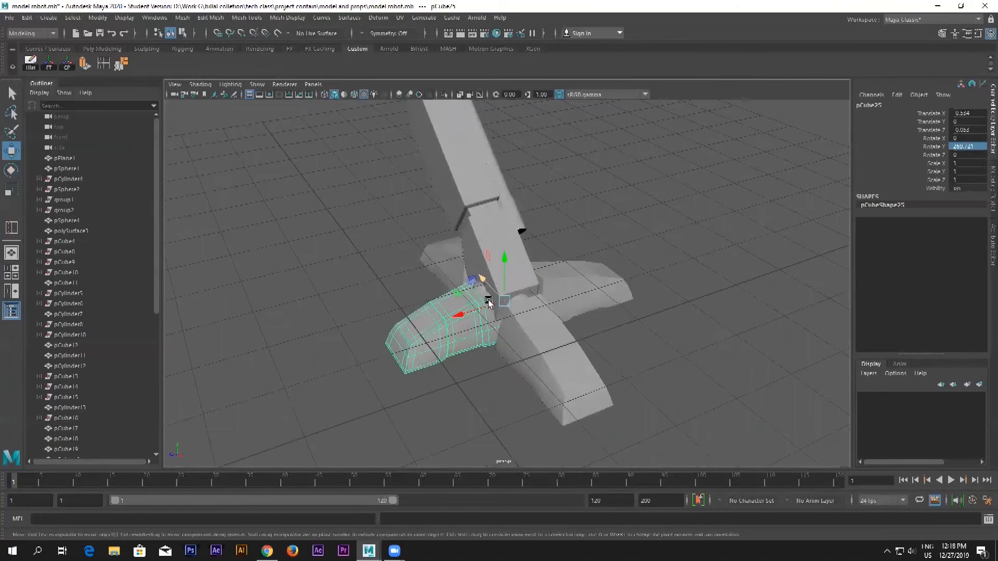
pyautogui.scroll(4, 484, 295)
pyautogui.moveTo(455, 329); pyautogui.dragTo(528, 339)
# Fine-tune the last toe's position so its inner end meets the ankle's ball joint
pyautogui.scroll(4, 508, 335)
pyautogui.scroll(-5, 563, 345)
pyautogui.scroll(-2, 590, 341)
pyautogui.keyDown('alt'); pyautogui.moveTo(616, 338); pyautogui.dragTo(515, 307); pyautogui.keyUp('alt')
pyautogui.moveTo(394, 297); pyautogui.dragTo(393, 301)
pyautogui.keyDown('alt'); pyautogui.moveTo(577, 297); pyautogui.dragTo(573, 325); pyautogui.keyUp('alt')
pyautogui.moveTo(394, 329); pyautogui.dragTo(396, 332)
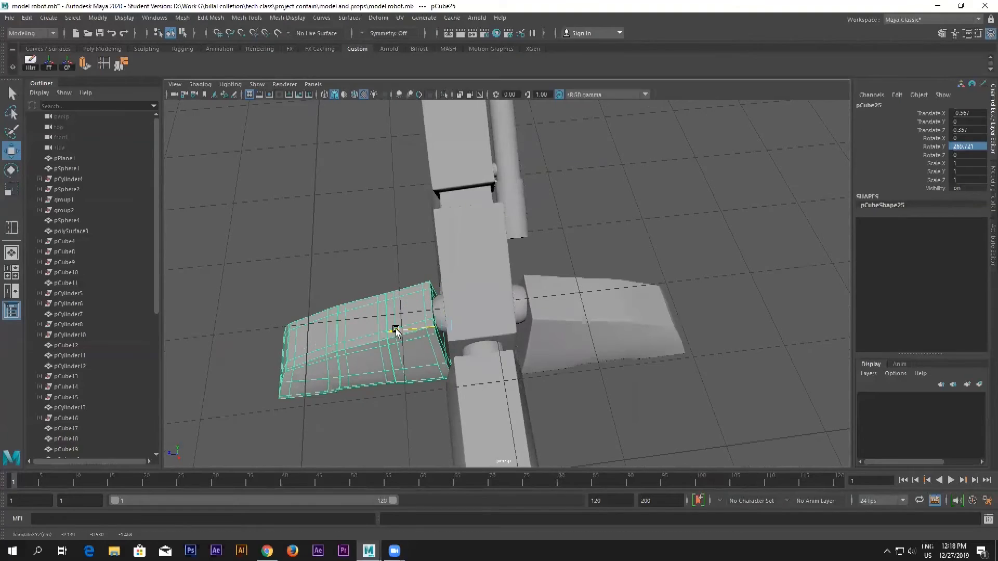
# Deselect the toe and save the scene, accepting the student version notice
pyautogui.keyDown('alt'); pyautogui.moveTo(612, 307); pyautogui.dragTo(586, 291); pyautogui.keyUp('alt')
pyautogui.keyDown('alt'); pyautogui.moveTo(586, 292); pyautogui.dragTo(590, 339, button='middle'); pyautogui.keyUp('alt')
pyautogui.scroll(3, 591, 339)
pyautogui.keyDown('alt'); pyautogui.moveTo(591, 338); pyautogui.dragTo(494, 327); pyautogui.keyUp('alt')
pyautogui.click(447, 307)
pyautogui.hotkey('ctrl', 's')
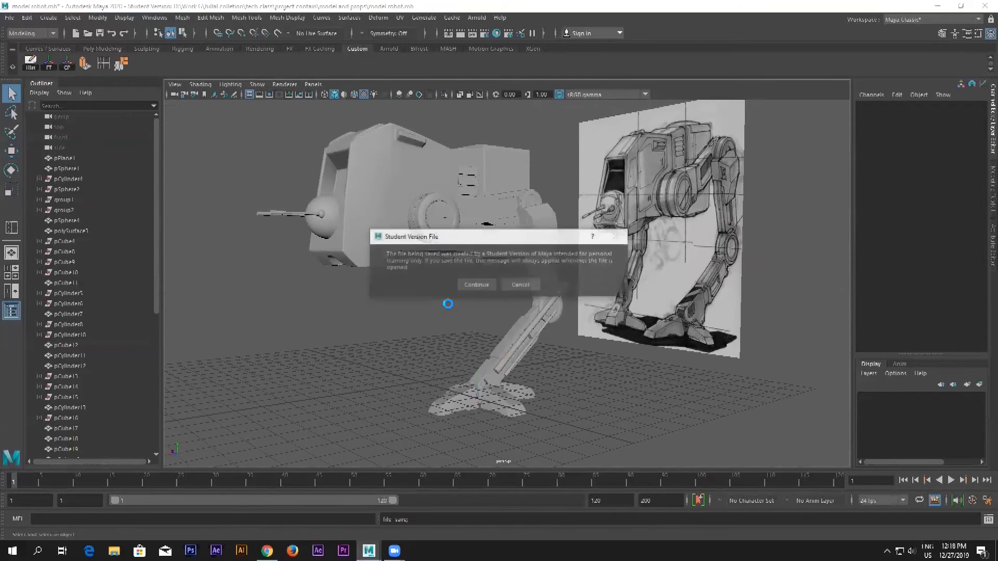
pyautogui.click(473, 286)
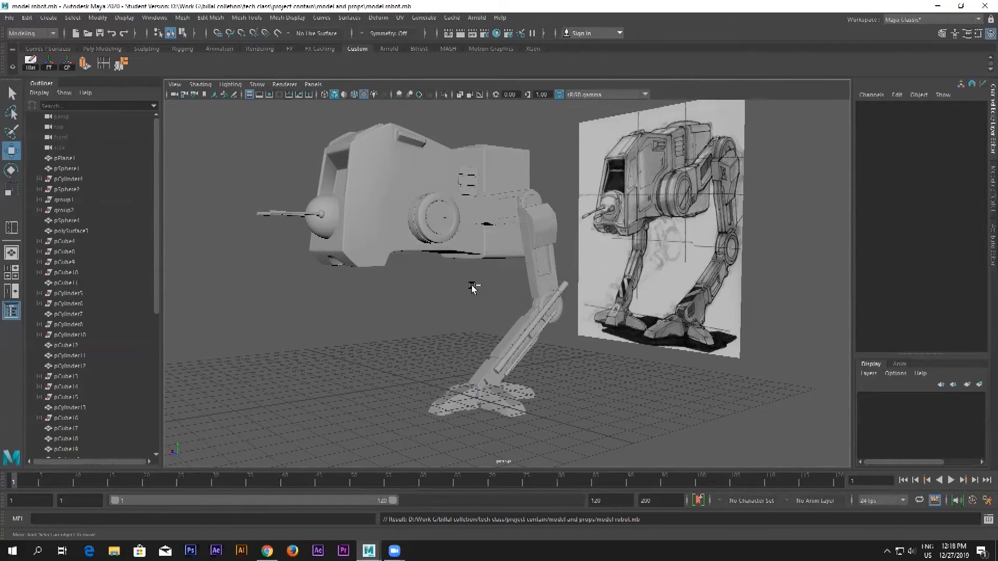
pyautogui.keyDown('alt'); pyautogui.moveTo(506, 269); pyautogui.dragTo(526, 237); pyautogui.keyUp('alt')
pyautogui.click(534, 234)
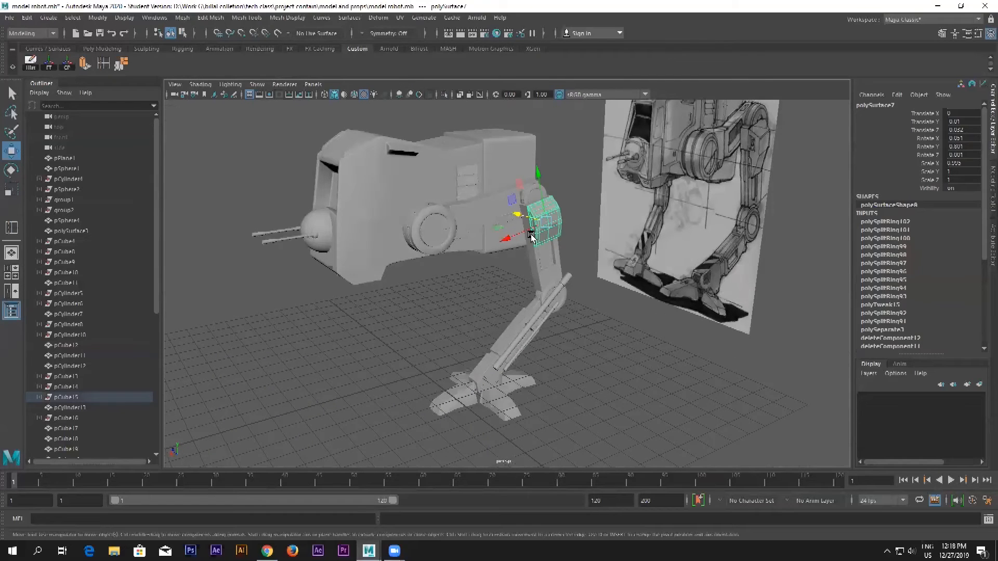
pyautogui.keyDown('alt'); pyautogui.moveTo(475, 272); pyautogui.dragTo(486, 274); pyautogui.keyUp('alt')
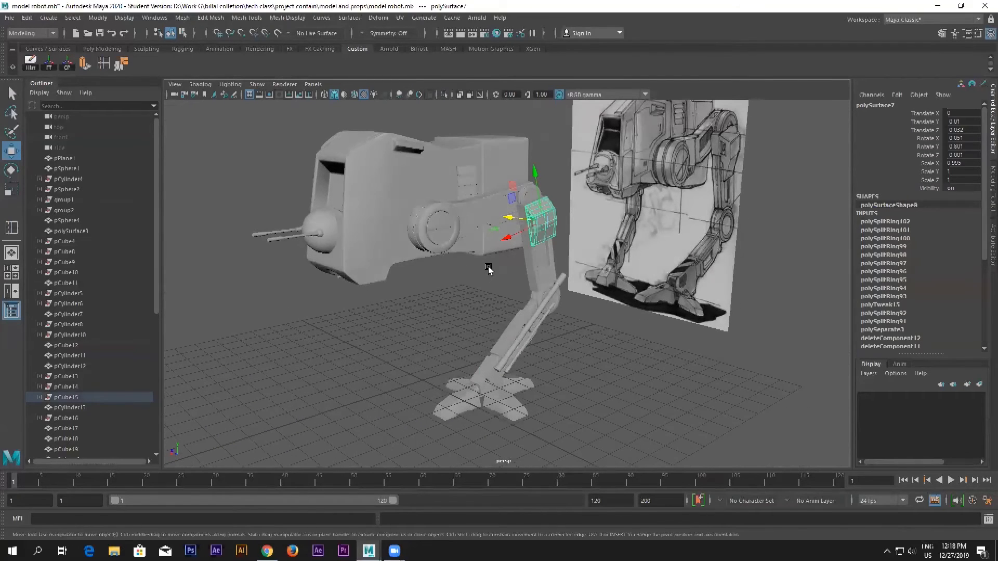
pyautogui.click(443, 241)
pyautogui.keyDown('shift'); pyautogui.click(485, 210); pyautogui.keyUp('shift')
pyautogui.keyDown('shift'); pyautogui.click(527, 192); pyautogui.keyUp('shift')
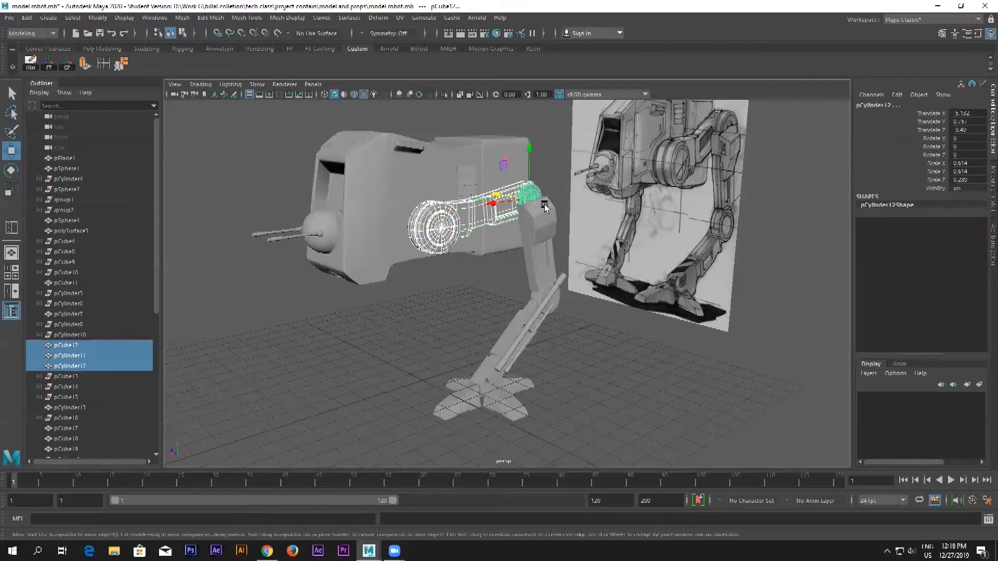
pyautogui.keyDown('shift'); pyautogui.click(545, 208); pyautogui.keyUp('shift')
pyautogui.keyDown('shift'); pyautogui.click(545, 264); pyautogui.keyUp('shift')
pyautogui.click(550, 177)
# Combine the upright leg segment below the hip joint and its cap piece into one mesh, and clear the selection
pyautogui.click(551, 231)
pyautogui.keyDown('shift'); pyautogui.click(543, 260); pyautogui.keyUp('shift')
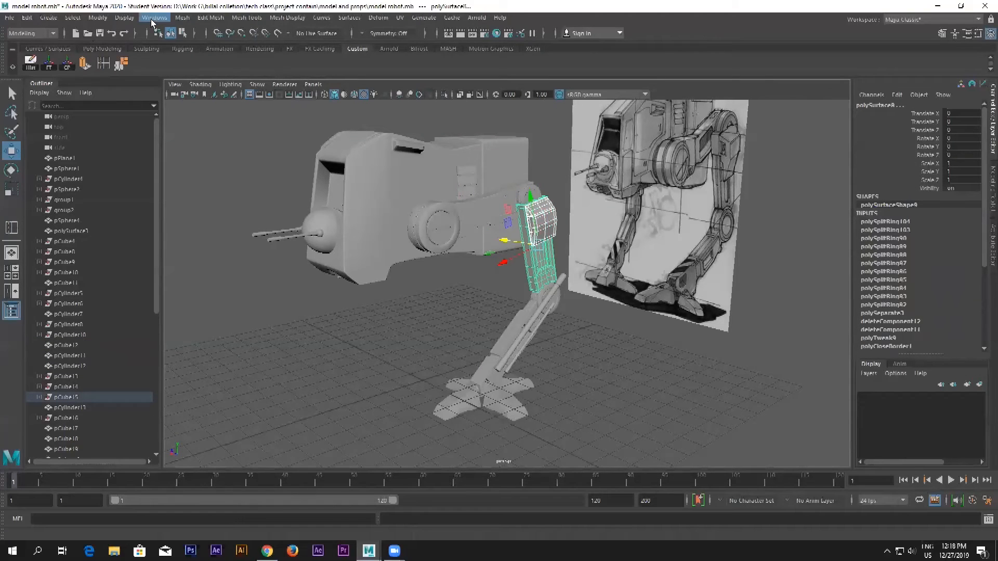
pyautogui.click(182, 17)
pyautogui.click(200, 59)
pyautogui.click(468, 301)
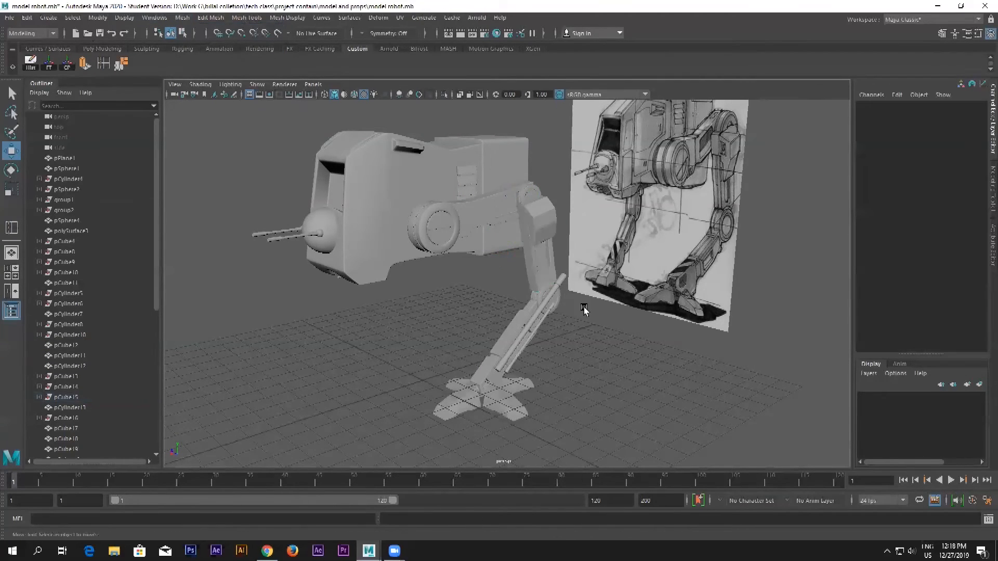
# Select the combined upright leg segment, the joint cylinder above it, the horizontal upper leg arm and the large round body joint
pyautogui.scroll(3, 552, 260)
pyautogui.click(548, 255)
pyautogui.click(546, 170)
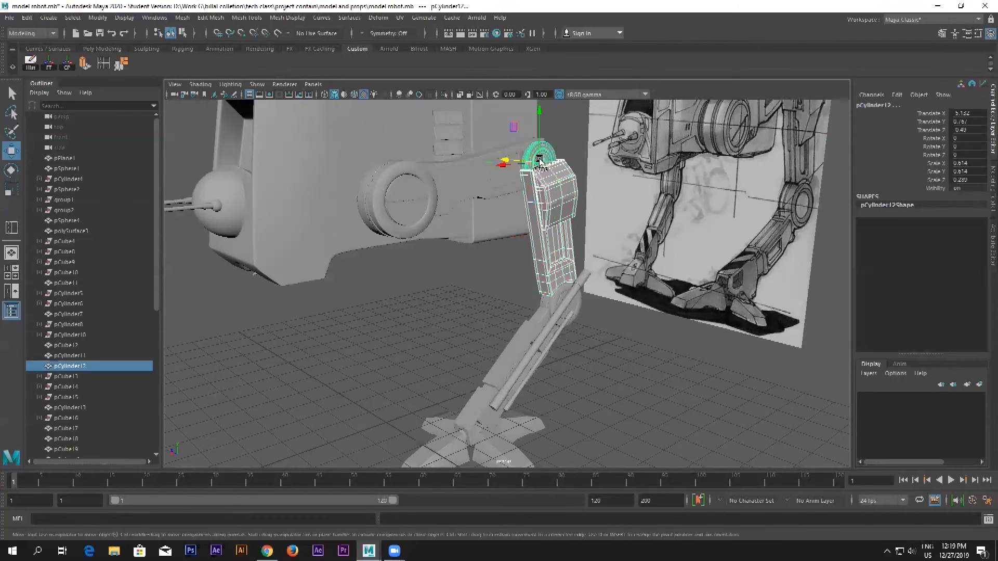
pyautogui.keyDown('shift'); pyautogui.click(471, 172); pyautogui.keyUp('shift')
pyautogui.keyDown('shift'); pyautogui.click(405, 223); pyautogui.keyUp('shift')
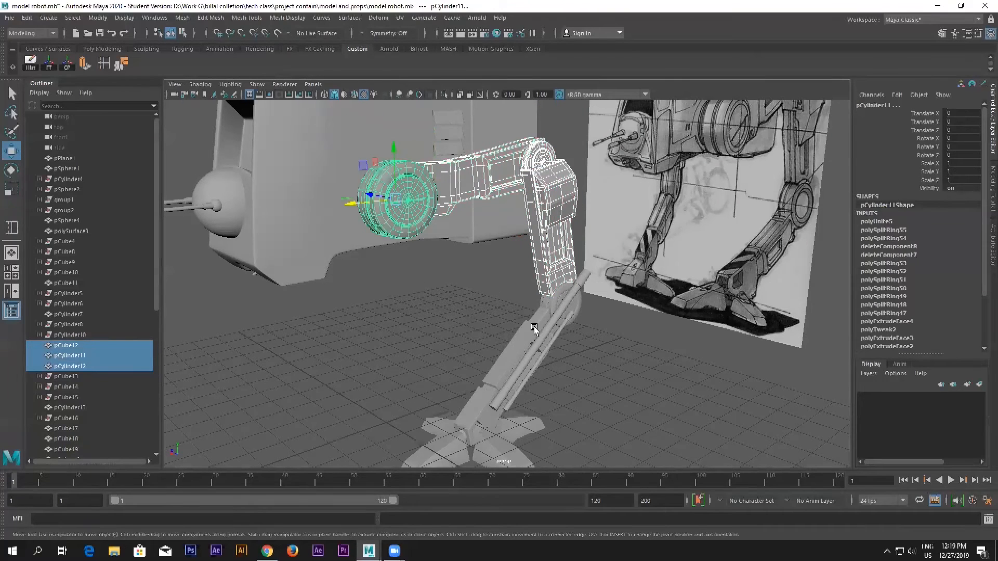
# Add the block below the knee, both diagonal lower-leg rods and the round knee joint to the leg selection
pyautogui.keyDown('shift'); pyautogui.click(538, 323); pyautogui.keyUp('shift')
pyautogui.scroll(3, 554, 332)
pyautogui.keyDown('shift'); pyautogui.click(590, 306); pyautogui.keyUp('shift')
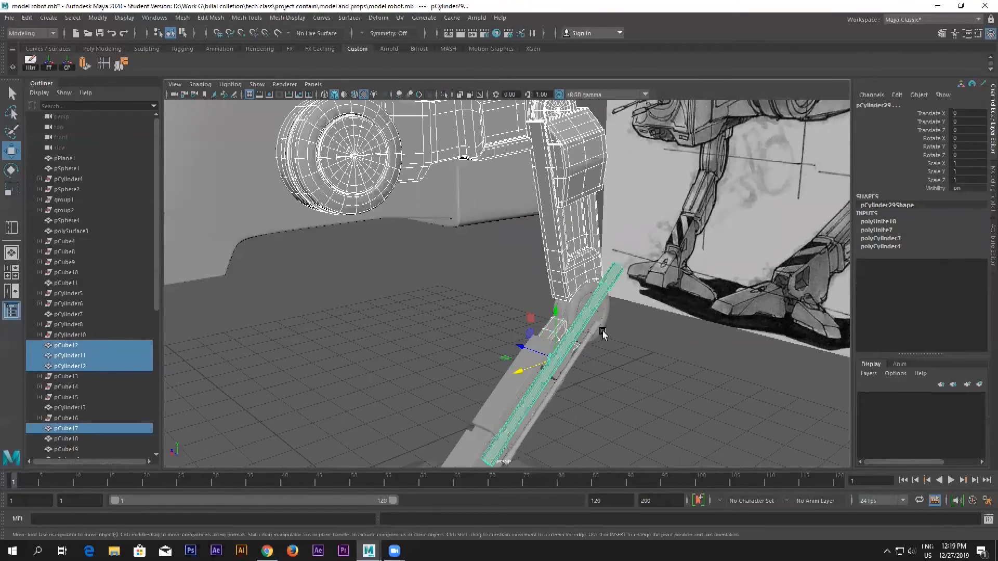
pyautogui.keyDown('shift'); pyautogui.click(593, 330); pyautogui.keyUp('shift')
pyautogui.keyDown('shift'); pyautogui.click(608, 315); pyautogui.keyUp('shift')
pyautogui.scroll(-2, 587, 354)
pyautogui.keyDown('alt'); pyautogui.moveTo(575, 373); pyautogui.dragTo(574, 301, button='middle'); pyautogui.keyUp('alt')
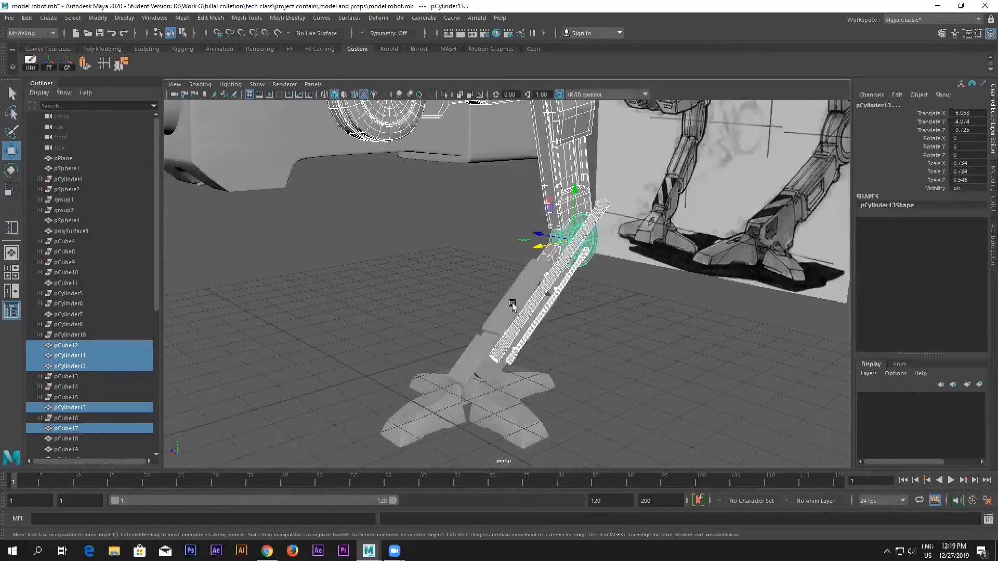
# Extend the selection with the two lower-leg segments and all four toes of the foot
pyautogui.keyDown('shift'); pyautogui.click(509, 303); pyautogui.keyUp('shift')
pyautogui.keyDown('shift'); pyautogui.click(475, 356); pyautogui.keyUp('shift')
pyautogui.keyDown('shift'); pyautogui.click(502, 404); pyautogui.keyUp('shift')
pyautogui.keyDown('shift'); pyautogui.click(525, 381); pyautogui.keyUp('shift')
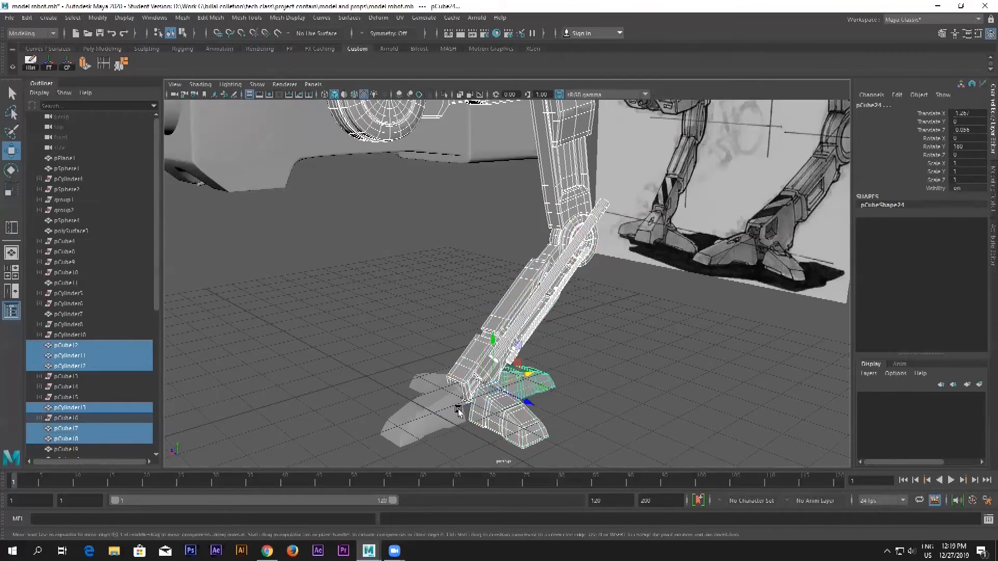
pyautogui.keyDown('shift'); pyautogui.click(421, 418); pyautogui.keyUp('shift')
pyautogui.keyDown('shift'); pyautogui.click(423, 379); pyautogui.keyUp('shift')
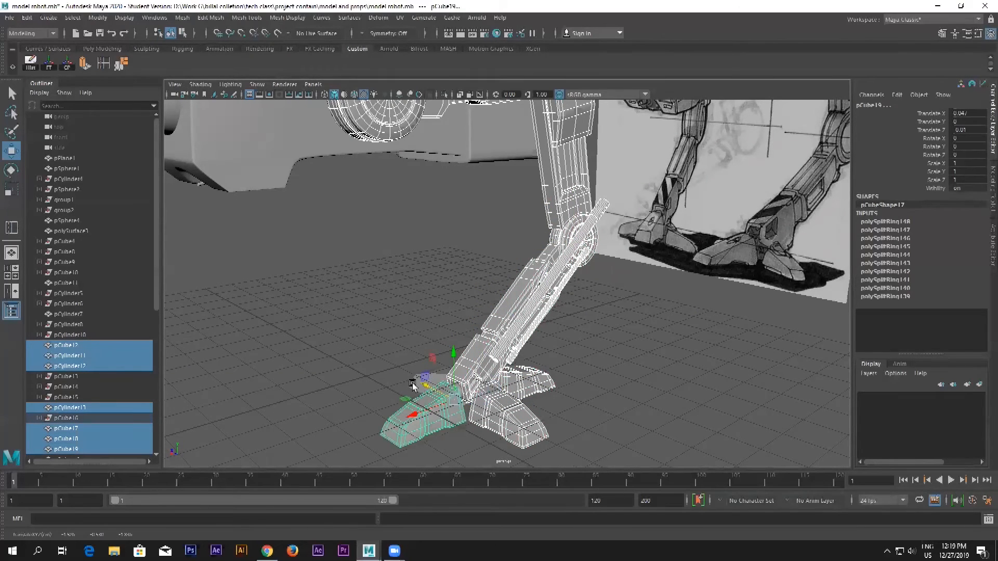
pyautogui.keyDown('shift'); pyautogui.click(412, 383); pyautogui.keyUp('shift')
pyautogui.scroll(-3, 596, 367)
pyautogui.keyDown('alt'); pyautogui.moveTo(596, 366); pyautogui.dragTo(630, 357); pyautogui.keyUp('alt')
pyautogui.keyDown('alt'); pyautogui.moveTo(631, 359); pyautogui.dragTo(623, 347, button='middle'); pyautogui.keyUp('alt')
pyautogui.keyDown('shift'); pyautogui.moveTo(345, 314); pyautogui.dragTo(615, 424); pyautogui.keyUp('shift')
pyautogui.click(599, 360)
pyautogui.moveTo(353, 304); pyautogui.dragTo(651, 450)
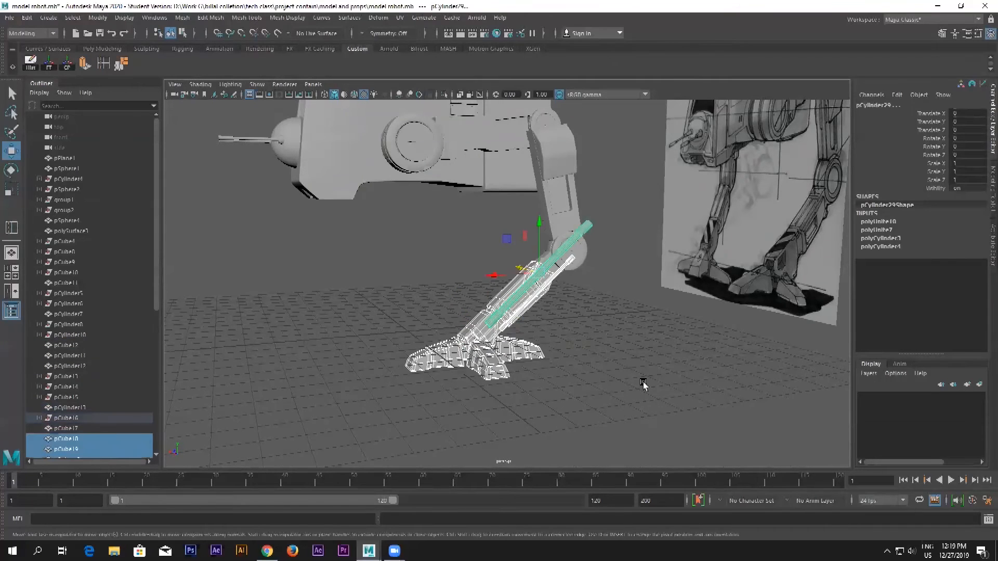
pyautogui.hotkey('ctrl', 'z')
pyautogui.hotkey('ctrl', 'z')
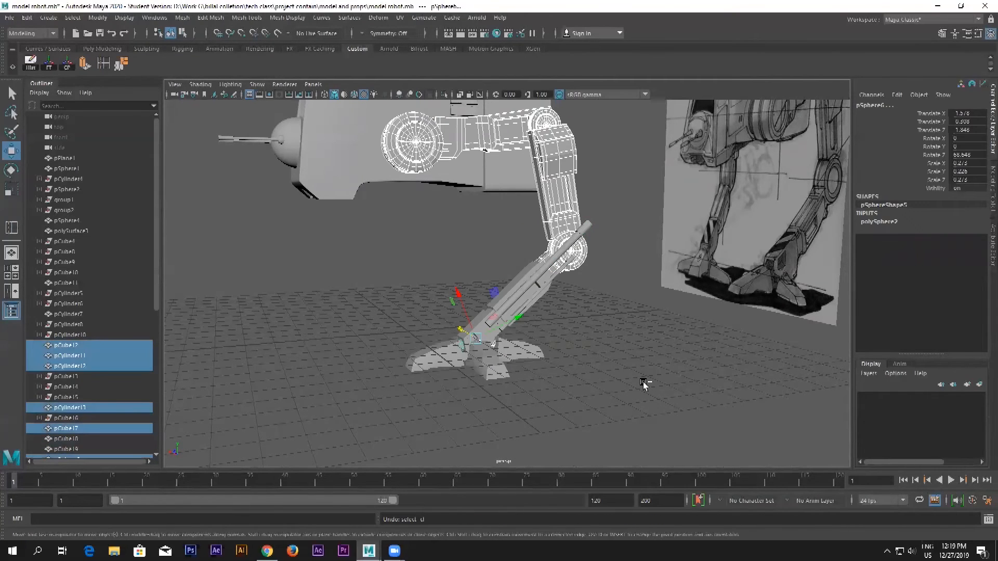
# Bring the lower leg and foot back into the selection, freeze the leg parts' transformations and delete their history
pyautogui.moveTo(371, 308); pyautogui.dragTo(626, 419)
pyautogui.moveTo(606, 374)
pyautogui.keyDown('alt'); pyautogui.mouseDown()
pyautogui.moveTo(666, 380)
pyautogui.moveTo(622, 372)
pyautogui.moveTo(652, 357)
pyautogui.moveTo(616, 374)
pyautogui.mouseUp(); pyautogui.keyUp('alt')
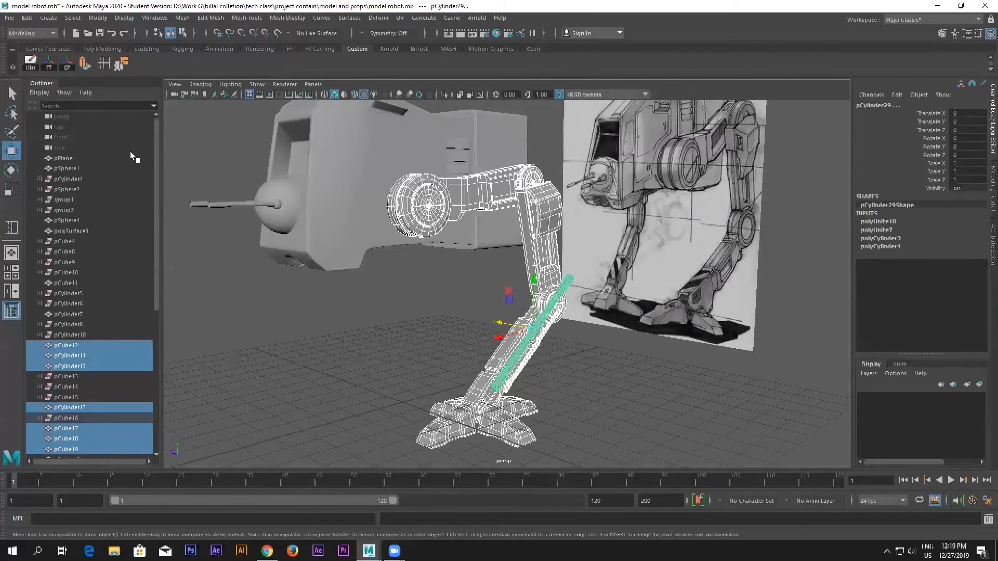
pyautogui.click(48, 65)
pyautogui.click(30, 62)
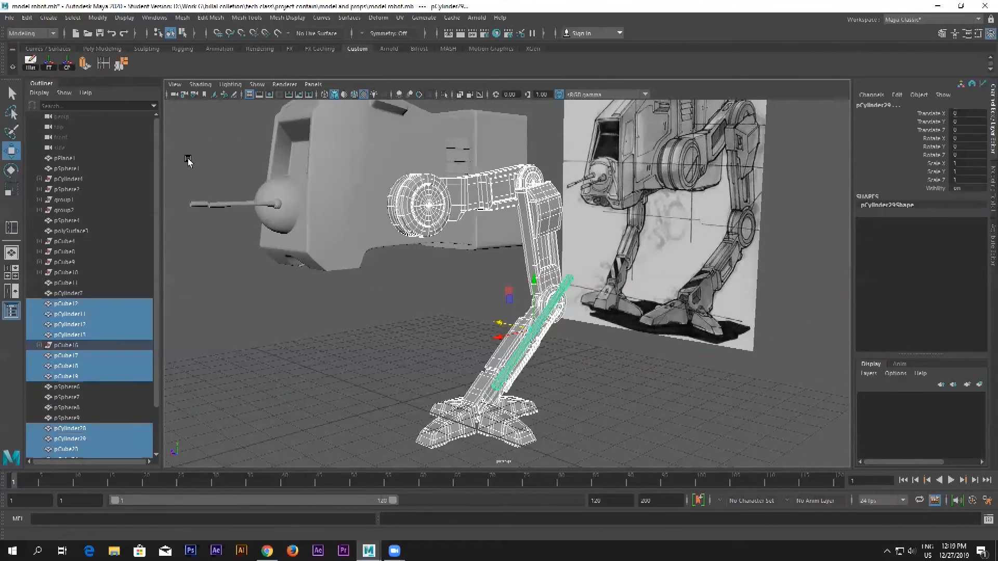
# Freeze the main body's transformations, center its pivot, delete its history, and clear the selection
pyautogui.scroll(-3, 566, 364)
pyautogui.click(407, 221)
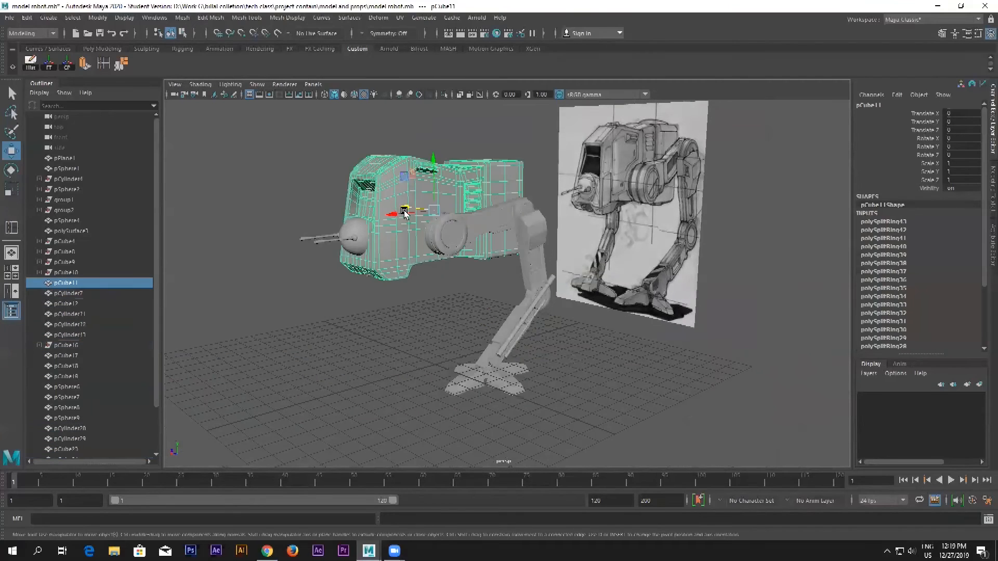
pyautogui.scroll(-2, 901, 240)
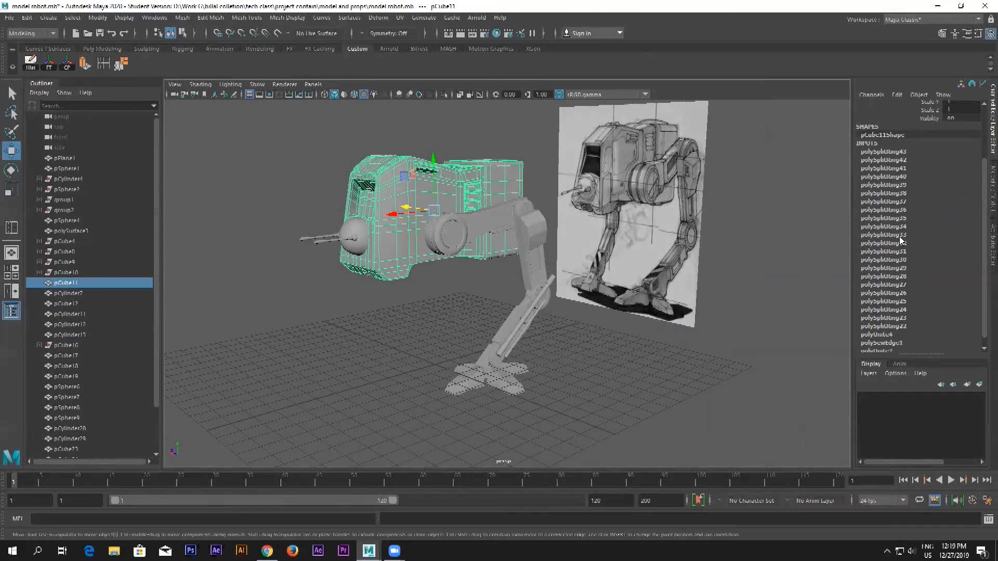
pyautogui.click(51, 66)
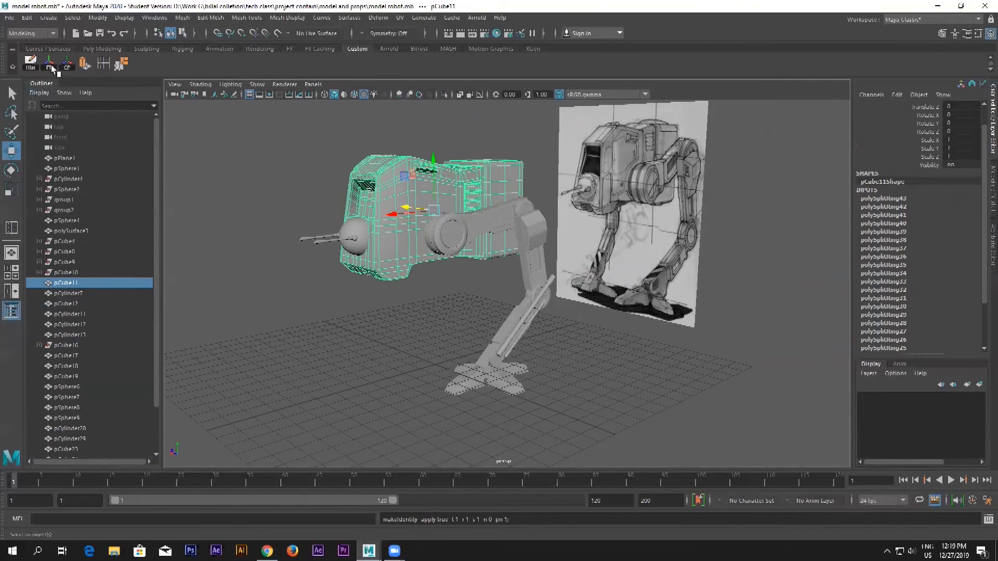
pyautogui.click(68, 66)
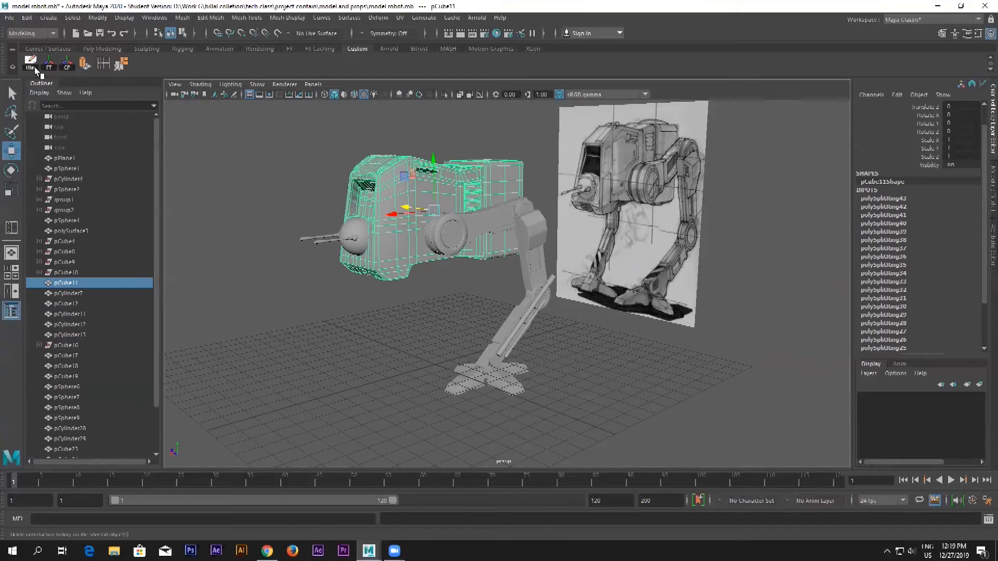
pyautogui.click(447, 301)
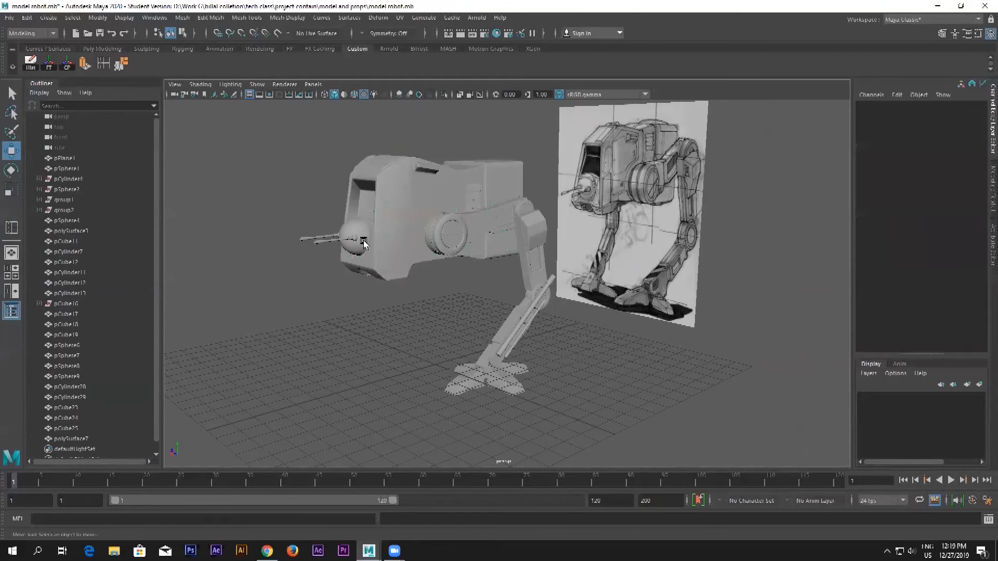
# Freeze transformations, center pivots and delete history for the front ball and its gun barrels, and deselect them
pyautogui.click(354, 220)
pyautogui.scroll(2, 350, 233)
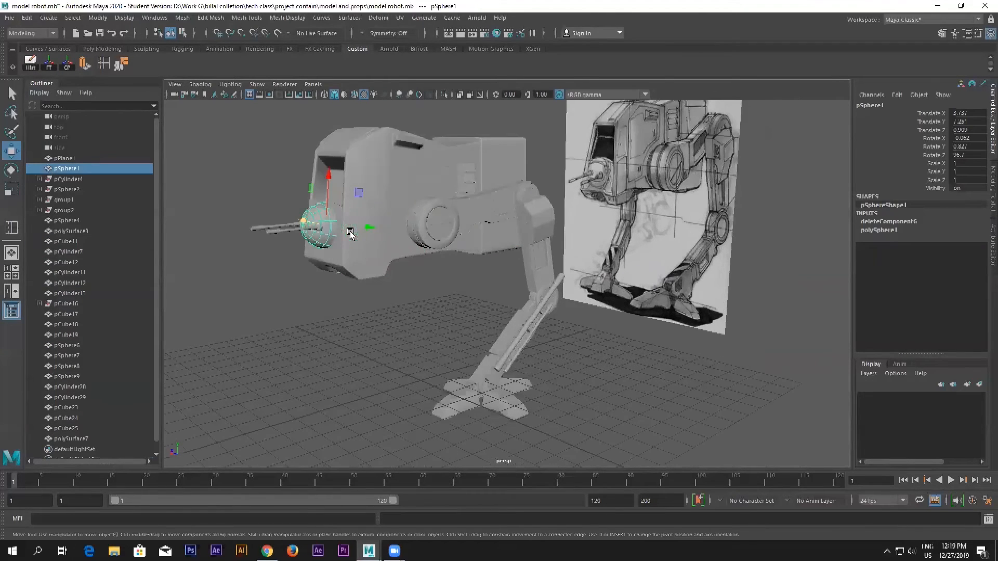
pyautogui.keyDown('shift'); pyautogui.click(286, 230); pyautogui.keyUp('shift')
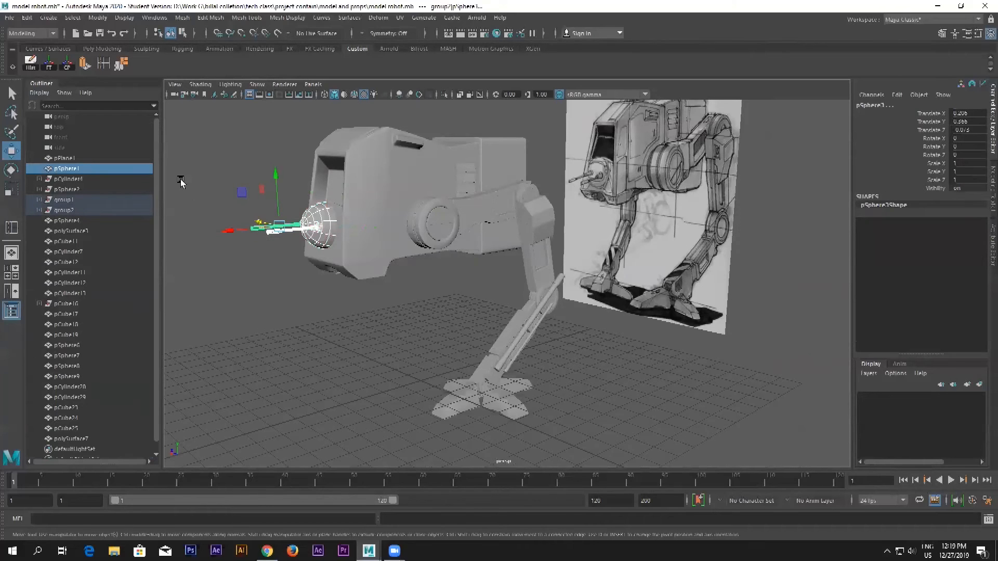
pyautogui.click(50, 64)
pyautogui.click(67, 68)
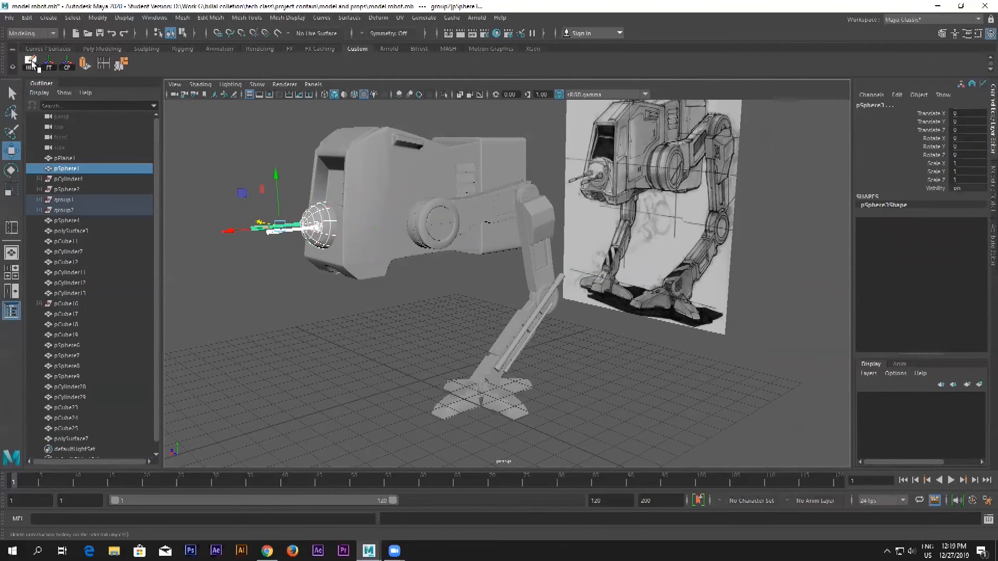
pyautogui.click(32, 63)
pyautogui.click(290, 337)
pyautogui.scroll(-5, 386, 303)
pyautogui.scroll(5, 460, 252)
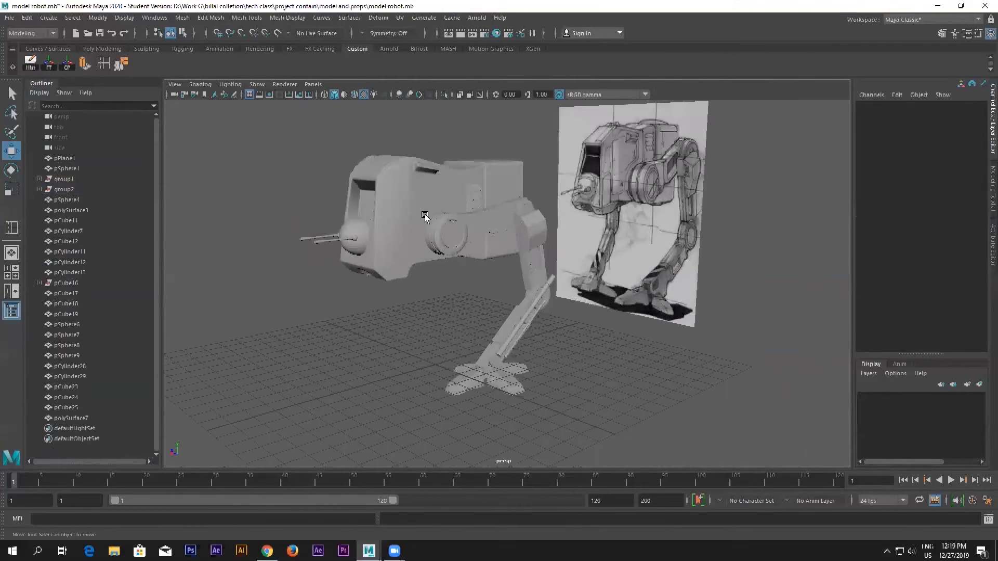
# Select all the robot's parts together to check them, and clear the selection
pyautogui.click(421, 210)
pyautogui.click(317, 188)
pyautogui.moveTo(294, 174); pyautogui.dragTo(566, 396)
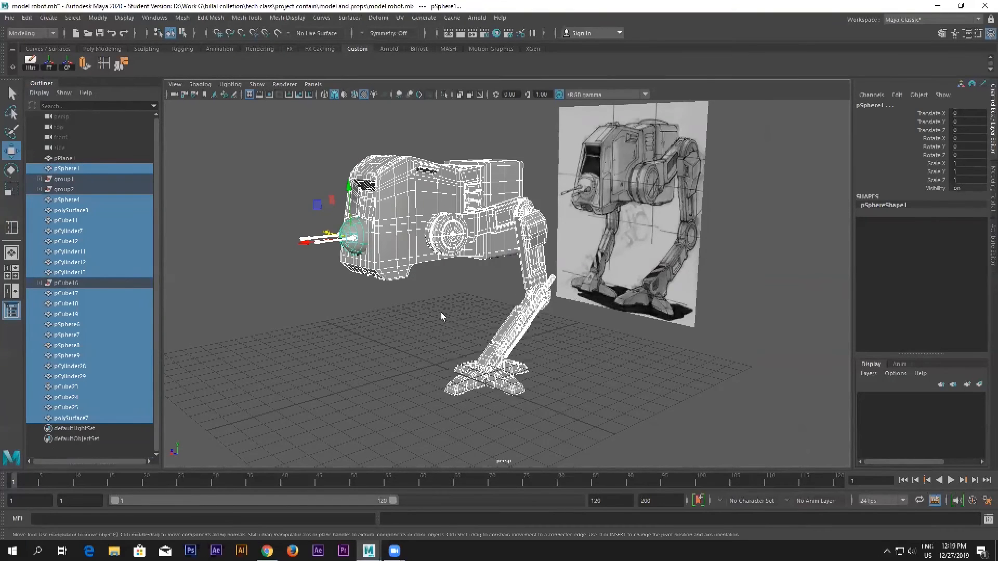
pyautogui.scroll(-5, 441, 317)
pyautogui.click(434, 329)
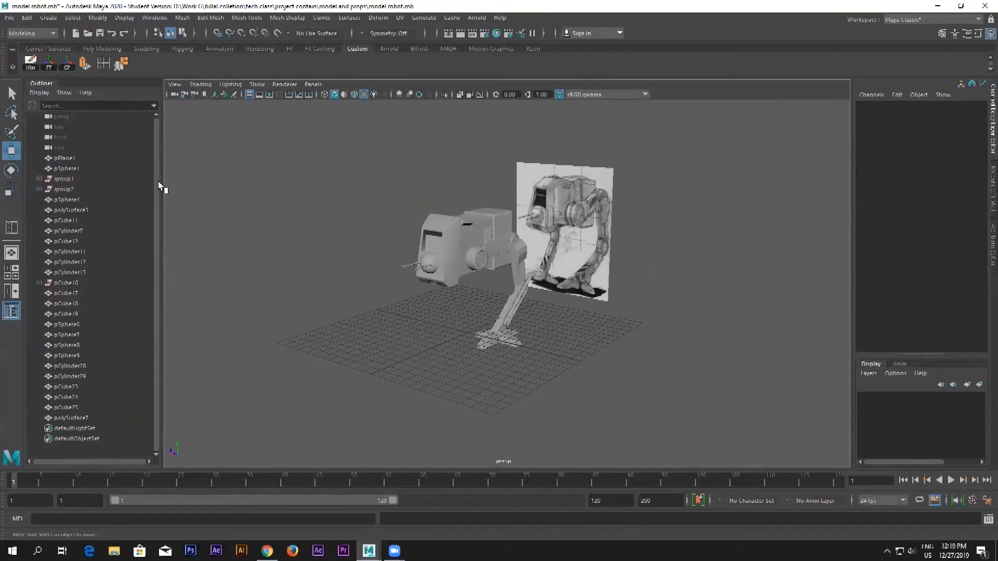
# Rename the main body mesh pCube11 as body, and deselect it
pyautogui.scroll(3, 515, 254)
pyautogui.click(390, 205)
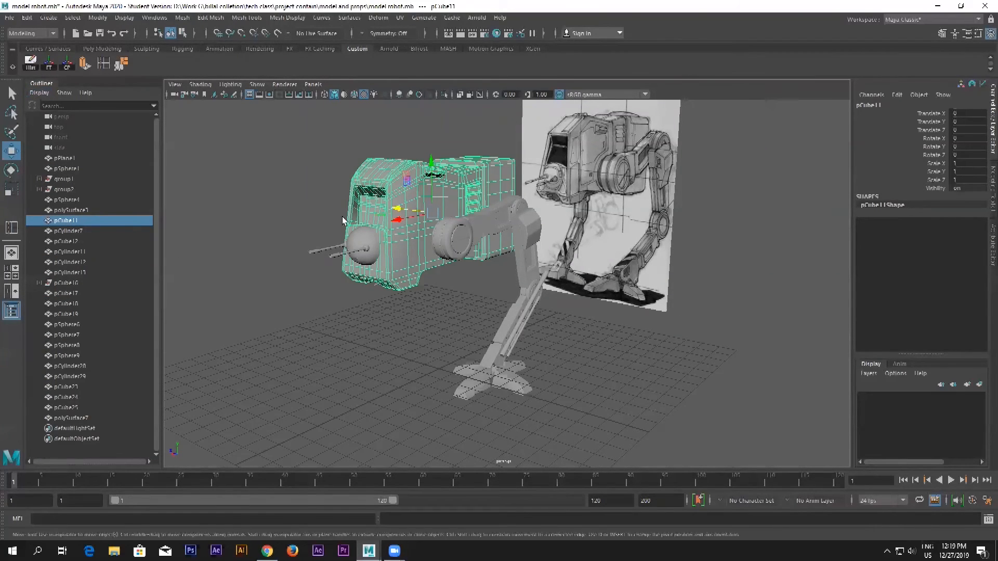
pyautogui.click(73, 211)
pyautogui.click(74, 220)
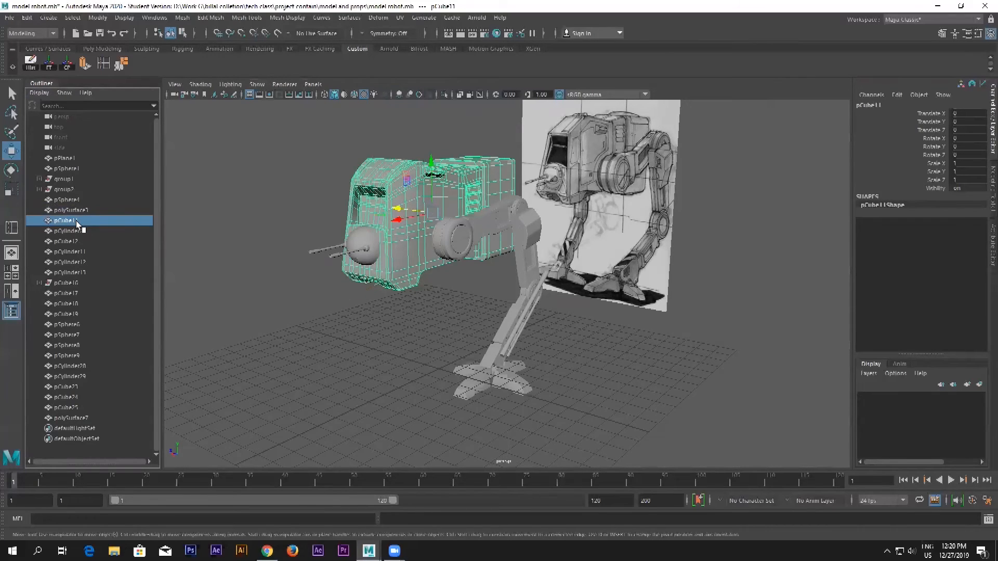
pyautogui.doubleClick(72, 221)
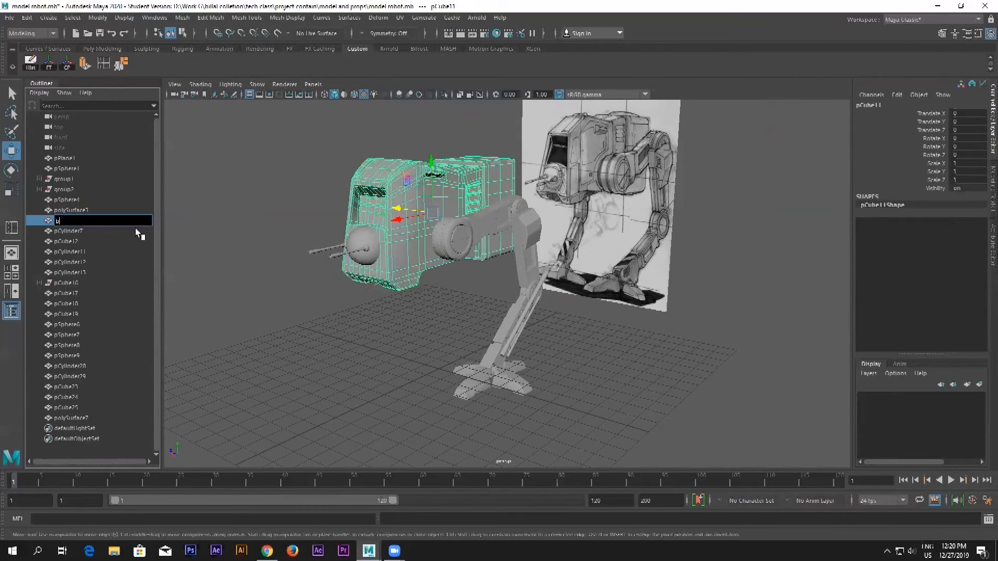
pyautogui.press('Return')
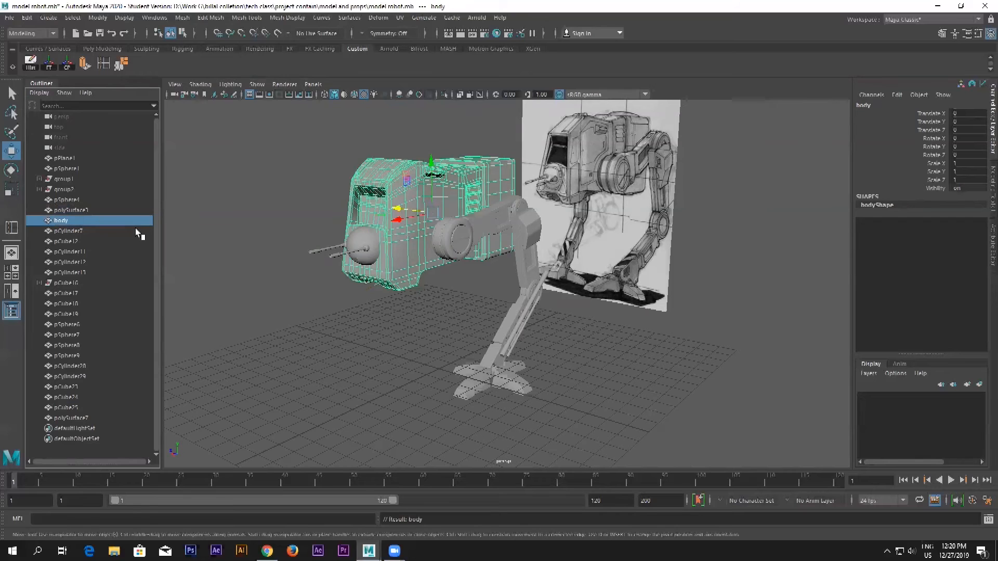
pyautogui.click(224, 219)
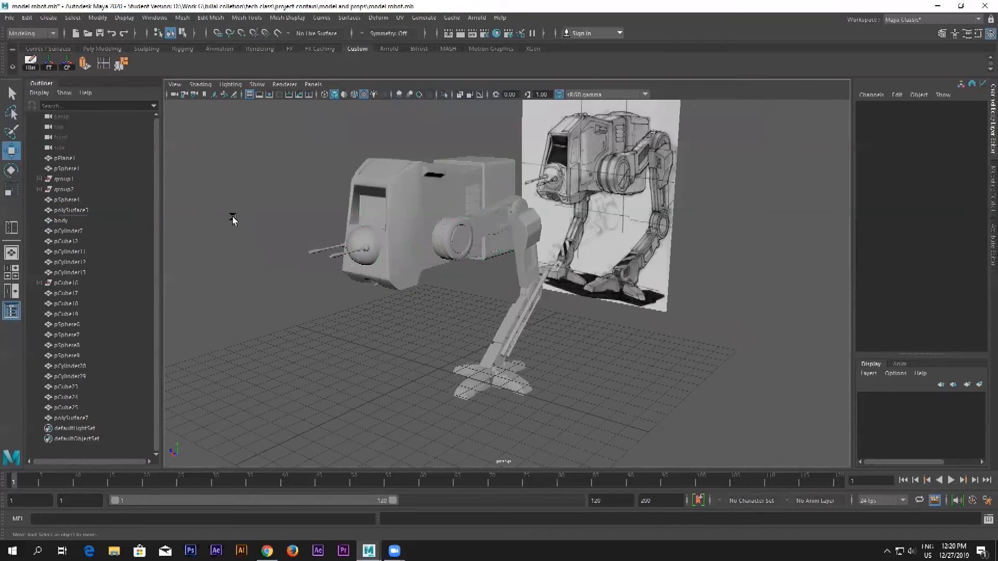
# Compare the body's roof, sides and rear block with the reference sketch from several angles to find missing details
pyautogui.click(380, 220)
pyautogui.click(362, 243)
pyautogui.keyDown('alt'); pyautogui.moveTo(362, 243); pyautogui.dragTo(423, 235); pyautogui.keyUp('alt')
pyautogui.click(489, 235)
pyautogui.keyDown('alt'); pyautogui.moveTo(488, 235); pyautogui.dragTo(735, 233); pyautogui.keyUp('alt')
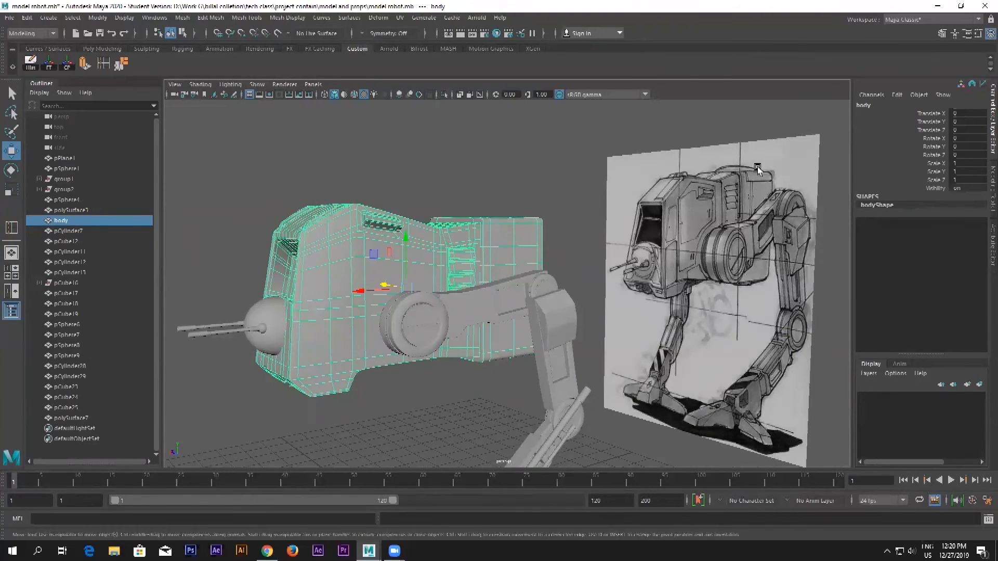
pyautogui.keyDown('alt'); pyautogui.moveTo(446, 238); pyautogui.dragTo(670, 183); pyautogui.keyUp('alt')
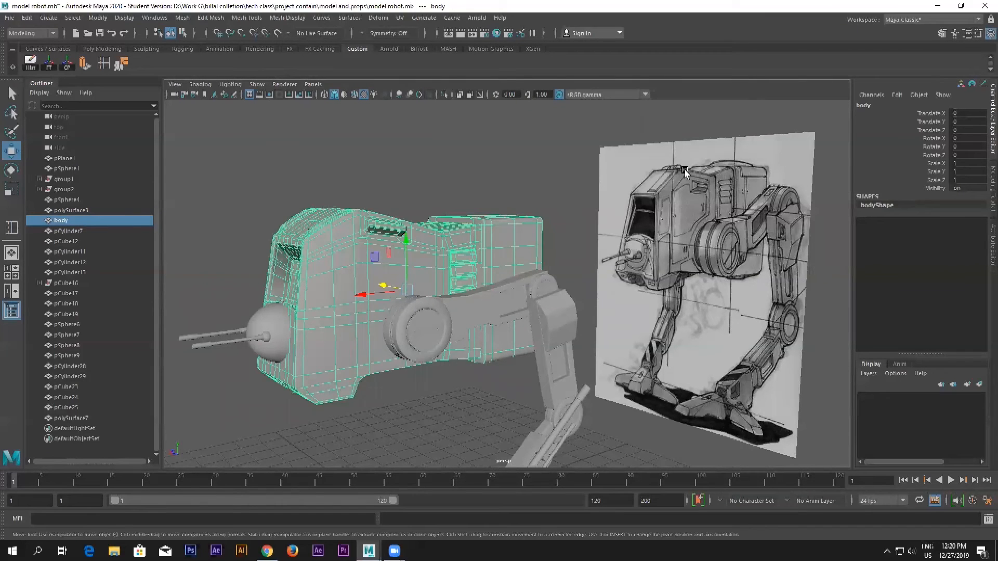
pyautogui.keyDown('alt'); pyautogui.moveTo(388, 242); pyautogui.dragTo(403, 264); pyautogui.keyUp('alt')
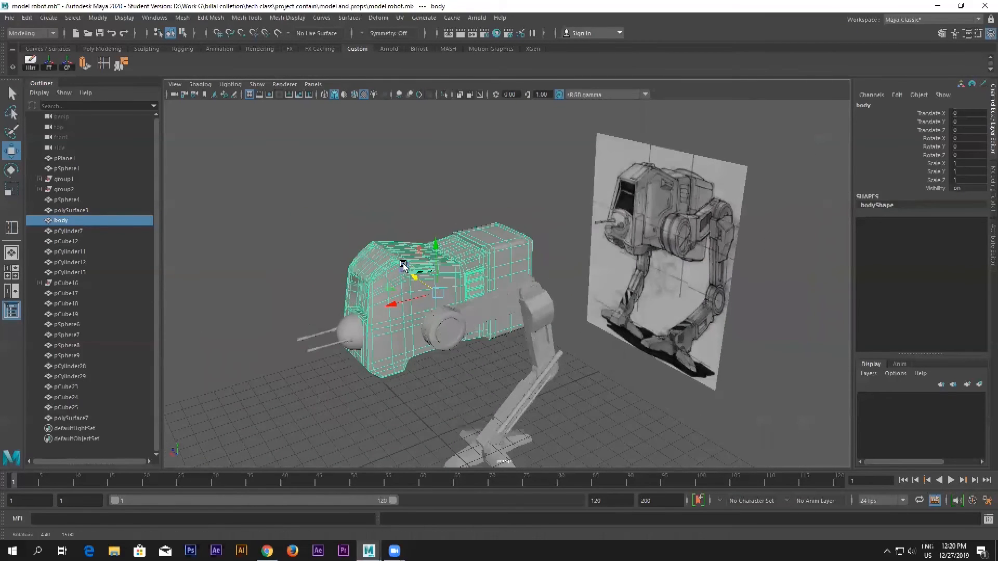
pyautogui.keyDown('alt'); pyautogui.moveTo(479, 245); pyautogui.dragTo(554, 234); pyautogui.keyUp('alt')
pyautogui.click(409, 181)
pyautogui.scroll(4, 414, 256)
pyautogui.scroll(3, 494, 234)
pyautogui.click(485, 218)
pyautogui.scroll(-5, 546, 241)
pyautogui.scroll(-3, 546, 241)
pyautogui.keyDown('alt'); pyautogui.moveTo(482, 282); pyautogui.dragTo(493, 264); pyautogui.keyUp('alt')
pyautogui.click(567, 182)
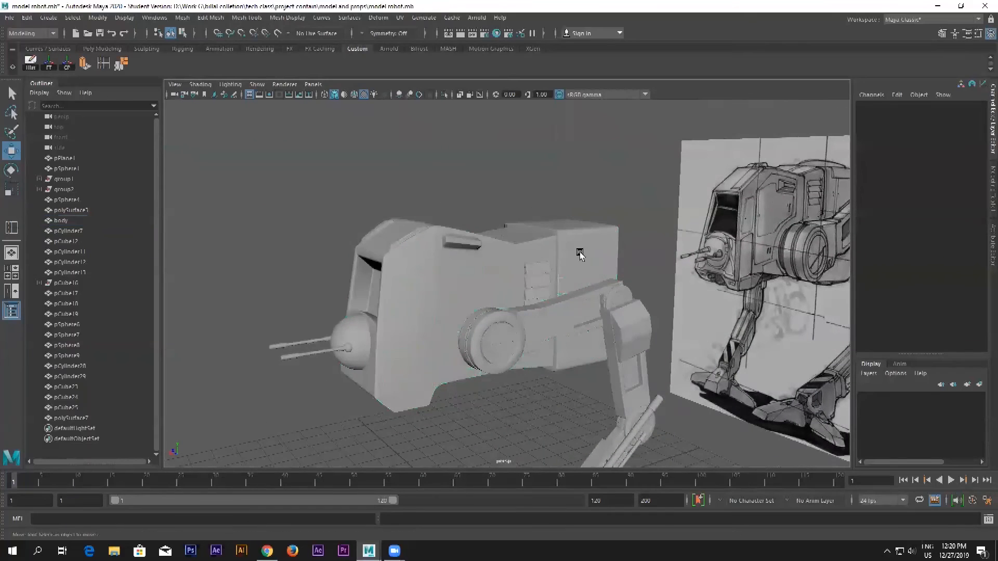
# Create a polygon cube and raise it onto the body's roof, in front of the rear block
pyautogui.click(102, 48)
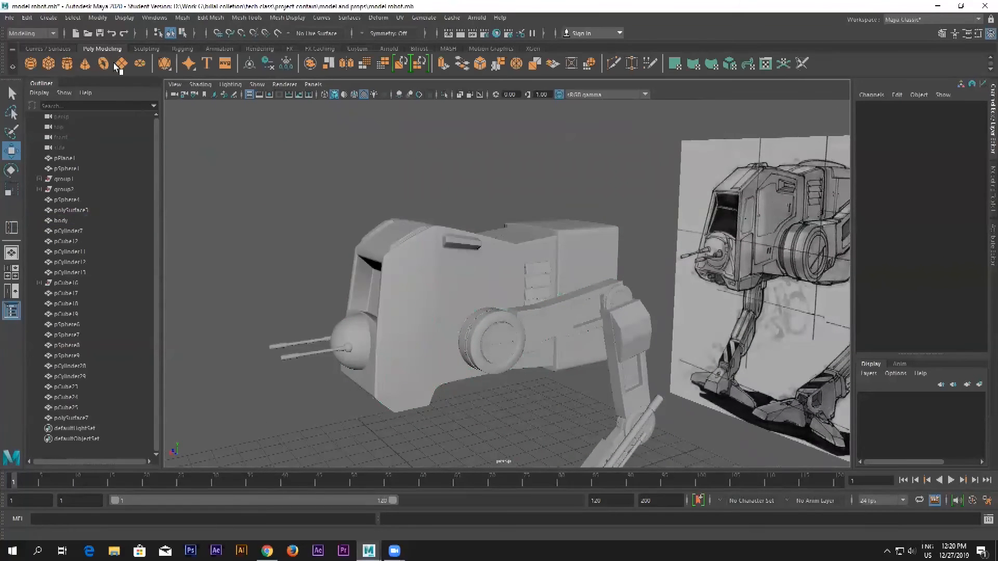
pyautogui.click(49, 64)
pyautogui.scroll(-3, 478, 291)
pyautogui.moveTo(492, 350); pyautogui.dragTo(508, 219)
pyautogui.scroll(4, 509, 219)
pyautogui.moveTo(430, 251); pyautogui.dragTo(531, 215)
pyautogui.scroll(3, 531, 242)
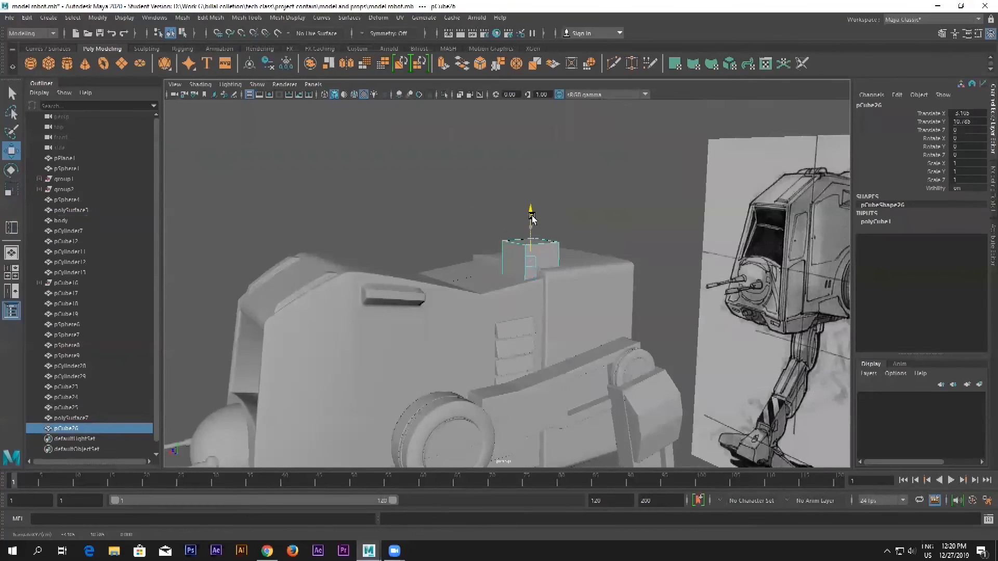
# Shift the new cube off the roof's centre line along Z to about 0.913
pyautogui.keyDown('alt'); pyautogui.moveTo(513, 254); pyautogui.dragTo(530, 298); pyautogui.keyUp('alt')
pyautogui.moveTo(493, 263); pyautogui.dragTo(466, 255)
pyautogui.scroll(3, 527, 296)
pyautogui.keyDown('alt'); pyautogui.moveTo(530, 294); pyautogui.dragTo(552, 265); pyautogui.keyUp('alt')
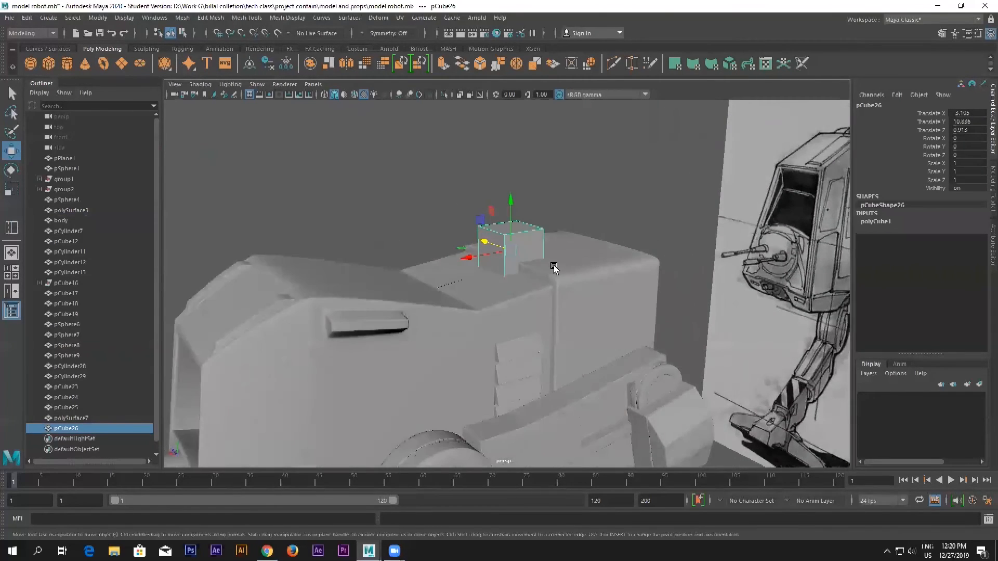
pyautogui.scroll(-5, 546, 289)
pyautogui.keyDown('alt'); pyautogui.moveTo(597, 302); pyautogui.dragTo(491, 335, button='middle'); pyautogui.keyUp('alt')
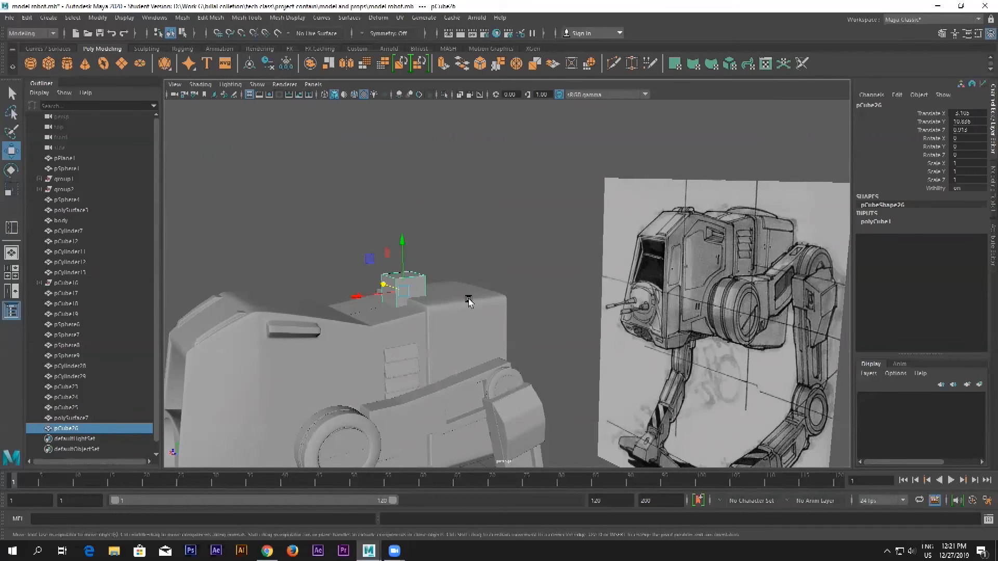
# Move the cube forward over the cockpit roof to about 1.47 in X and raise it to about 11.5 in Y
pyautogui.keyDown('alt'); pyautogui.moveTo(480, 257); pyautogui.dragTo(445, 280); pyautogui.keyUp('alt')
pyautogui.click(443, 224)
pyautogui.click(411, 284)
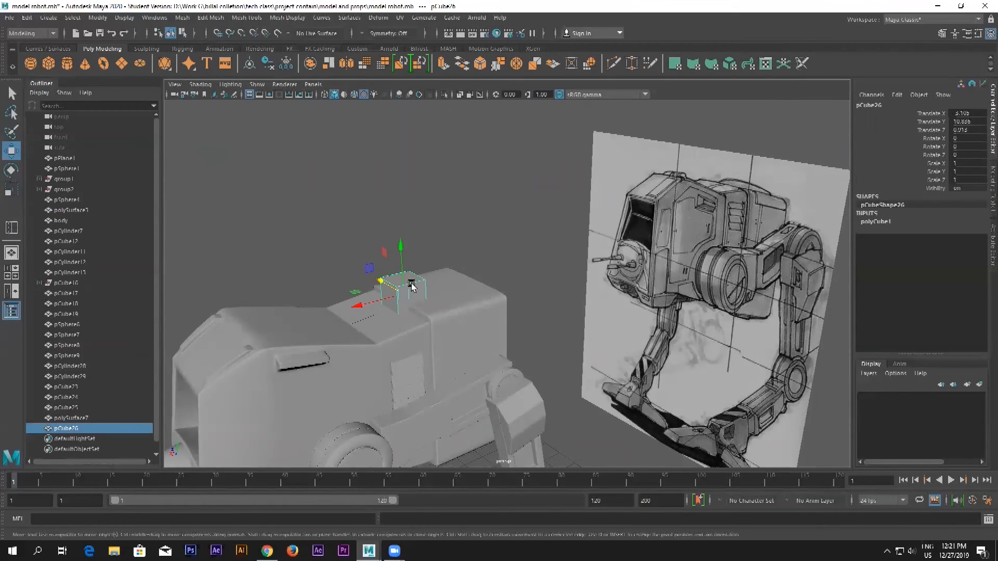
pyautogui.moveTo(372, 310); pyautogui.dragTo(195, 335)
pyautogui.keyDown('alt'); pyautogui.moveTo(515, 252); pyautogui.dragTo(438, 227); pyautogui.keyUp('alt')
pyautogui.scroll(3, 575, 207)
pyautogui.keyDown('alt'); pyautogui.moveTo(437, 228); pyautogui.dragTo(488, 232, button='middle'); pyautogui.keyUp('alt')
pyautogui.moveTo(357, 223); pyautogui.dragTo(358, 193)
# Set the roof cube's width subdivisions to 3
pyautogui.keyDown('alt'); pyautogui.moveTo(424, 182); pyautogui.dragTo(486, 247, button='right'); pyautogui.keyUp('alt')
pyautogui.keyDown('alt'); pyautogui.moveTo(486, 247); pyautogui.dragTo(499, 227); pyautogui.keyUp('alt')
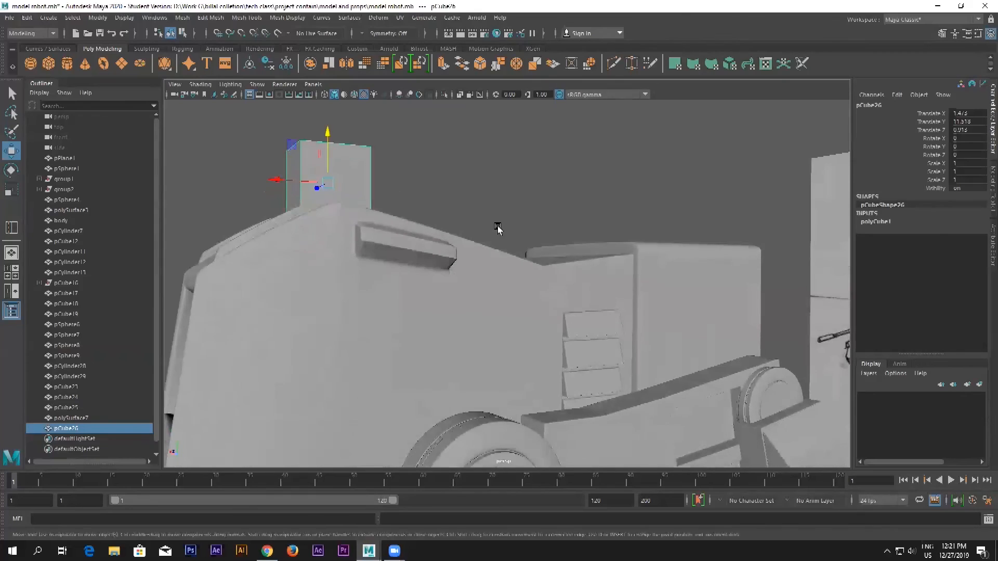
pyautogui.keyDown('alt'); pyautogui.moveTo(499, 227); pyautogui.dragTo(508, 314, button='middle'); pyautogui.keyUp('alt')
pyautogui.click(878, 221)
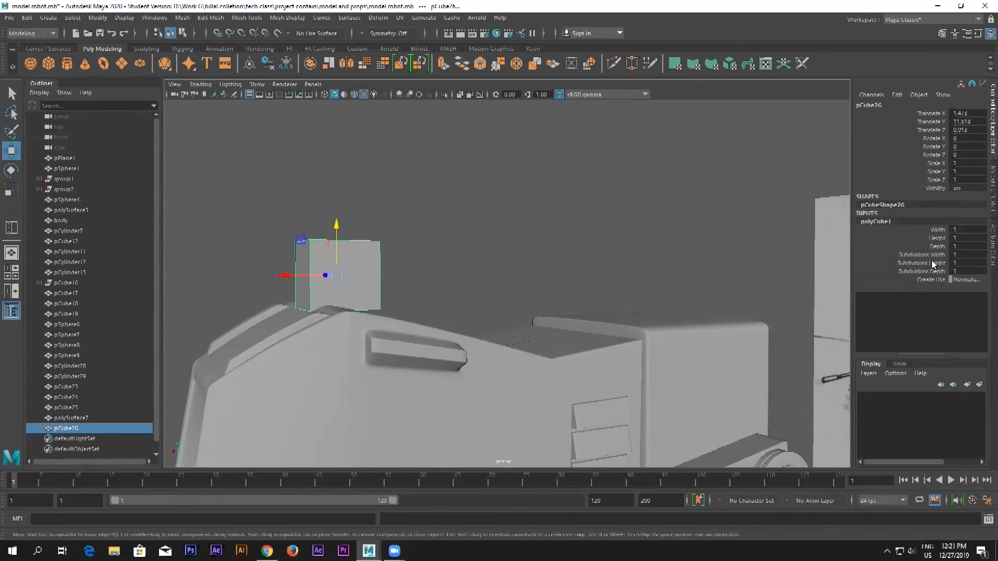
pyautogui.click(933, 255)
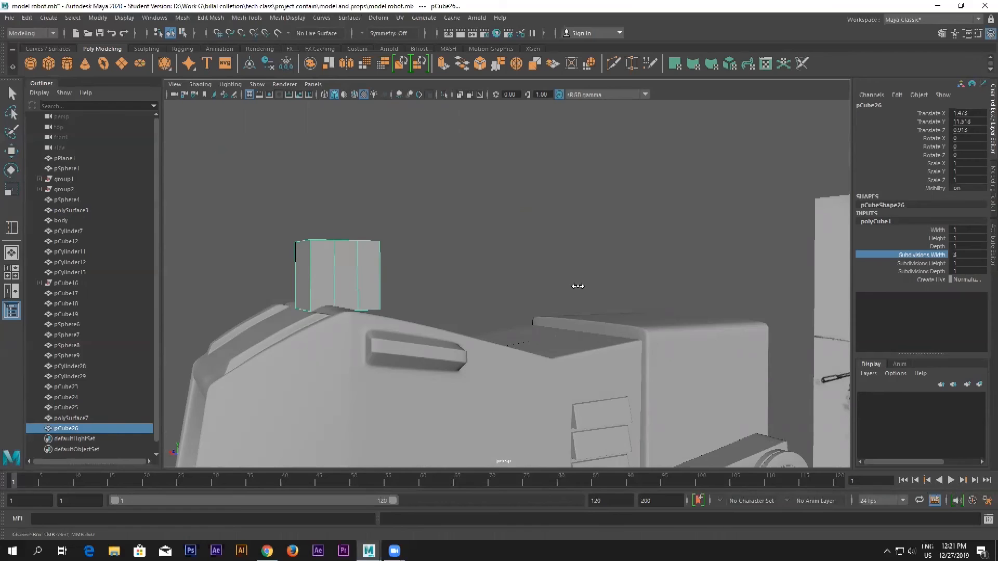
# Taper the cube by scaling its top vertices inward along X, keeping the base at full width
pyautogui.keyDown('alt'); pyautogui.moveTo(428, 269); pyautogui.dragTo(367, 275); pyautogui.keyUp('alt')
pyautogui.moveTo(325, 254); pyautogui.dragTo(276, 252, button='right')
pyautogui.moveTo(241, 225); pyautogui.dragTo(390, 268)
pyautogui.press('w')
pyautogui.press('r')
pyautogui.moveTo(268, 244); pyautogui.dragTo(290, 245)
pyautogui.keyDown('alt'); pyautogui.moveTo(338, 246); pyautogui.dragTo(413, 244, button='right'); pyautogui.keyUp('alt')
pyautogui.keyDown('alt'); pyautogui.moveTo(413, 244); pyautogui.dragTo(480, 251, button='middle'); pyautogui.keyUp('alt')
pyautogui.click(479, 251)
# Raise the two middle columns of top vertices slightly to round the cube's crown, and return to object mode
pyautogui.moveTo(323, 222); pyautogui.dragTo(343, 264)
pyautogui.keyDown('shift'); pyautogui.moveTo(297, 214); pyautogui.dragTo(315, 252); pyautogui.keyUp('shift')
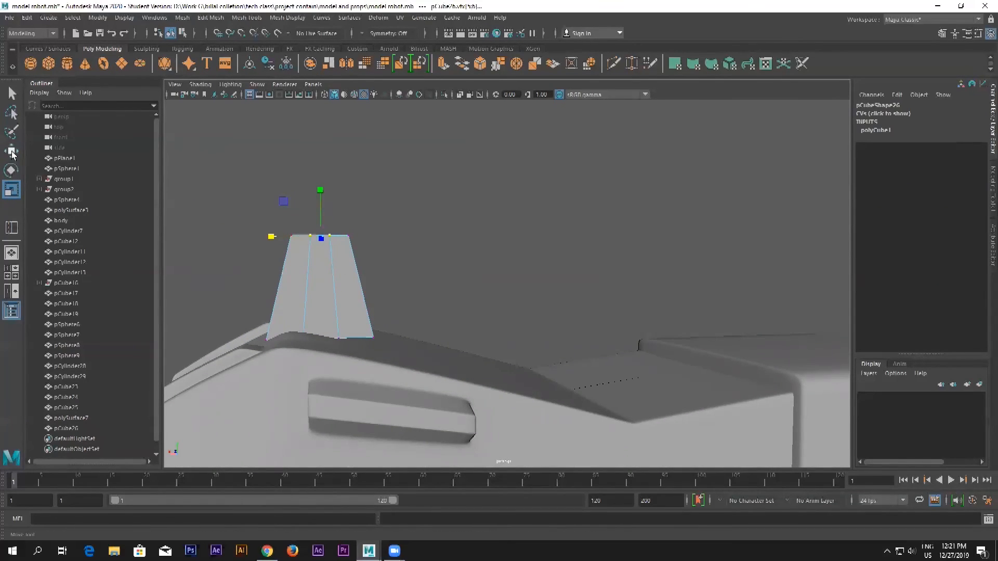
pyautogui.click(11, 151)
pyautogui.moveTo(320, 192); pyautogui.dragTo(320, 182)
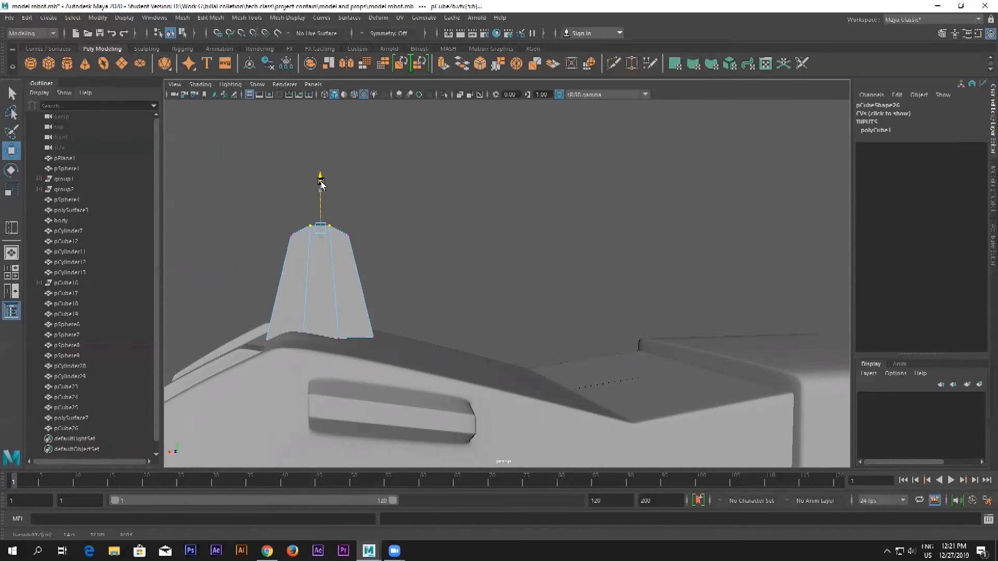
pyautogui.moveTo(493, 248)
pyautogui.keyDown('alt'); pyautogui.mouseDown()
pyautogui.moveTo(509, 265)
pyautogui.moveTo(495, 232)
pyautogui.mouseUp(); pyautogui.keyUp('alt')
pyautogui.click(430, 285)
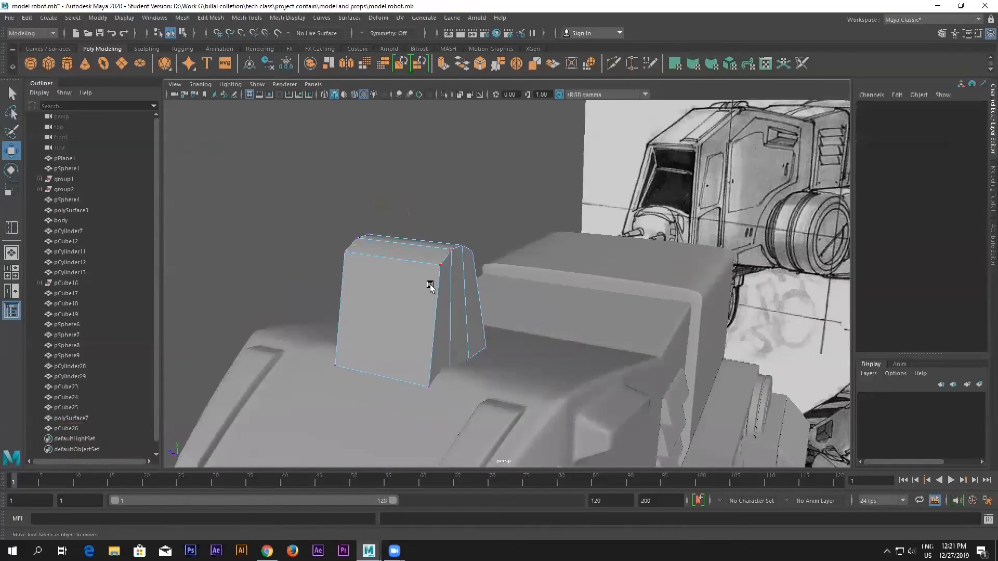
pyautogui.press('F8')
pyautogui.click(494, 227)
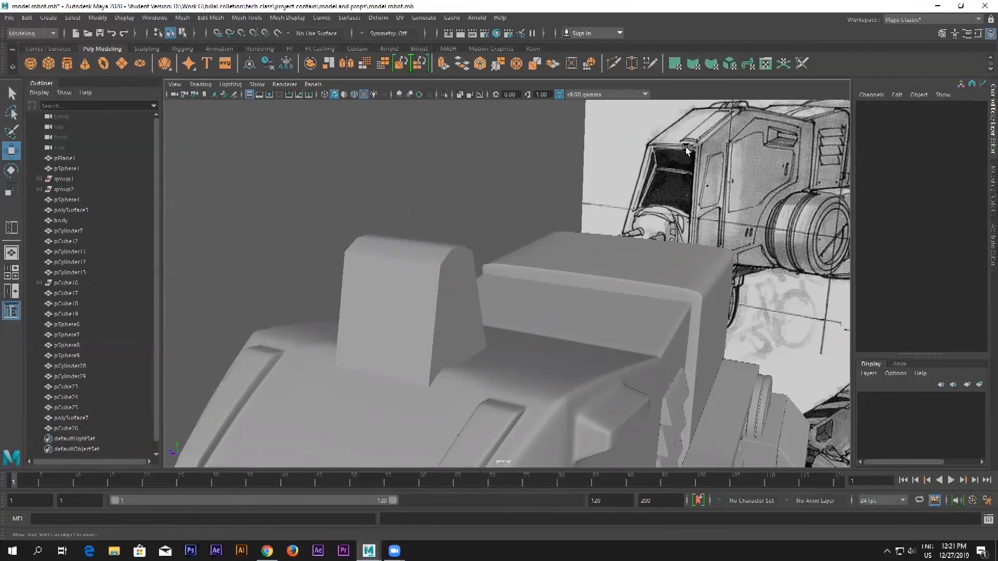
# Thin the cube into a fin by scaling it to about 0.218 in Z, and check its smoothed preview
pyautogui.click(401, 297)
pyautogui.click(11, 188)
pyautogui.moveTo(372, 300); pyautogui.dragTo(403, 301)
pyautogui.press('3')
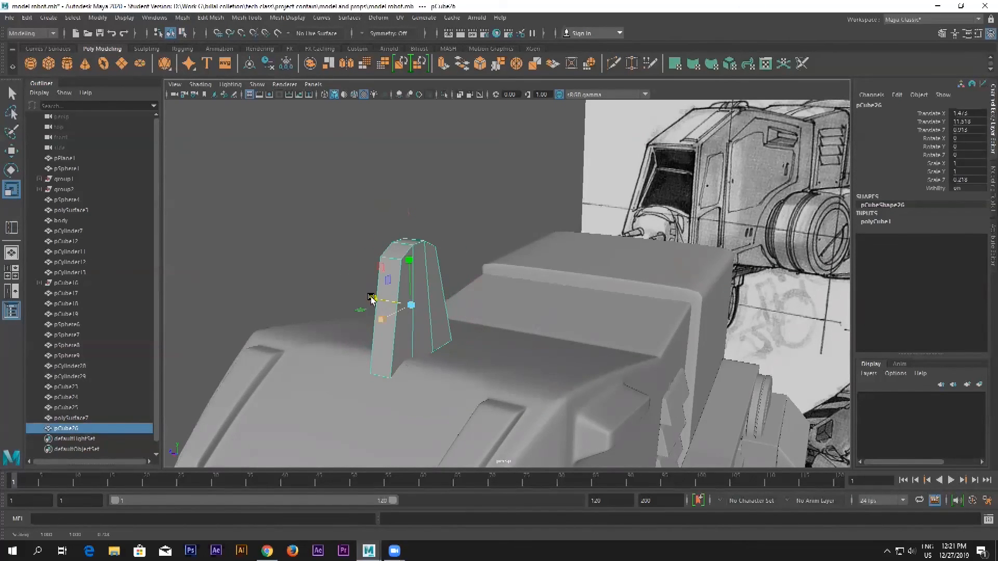
pyautogui.press('1')
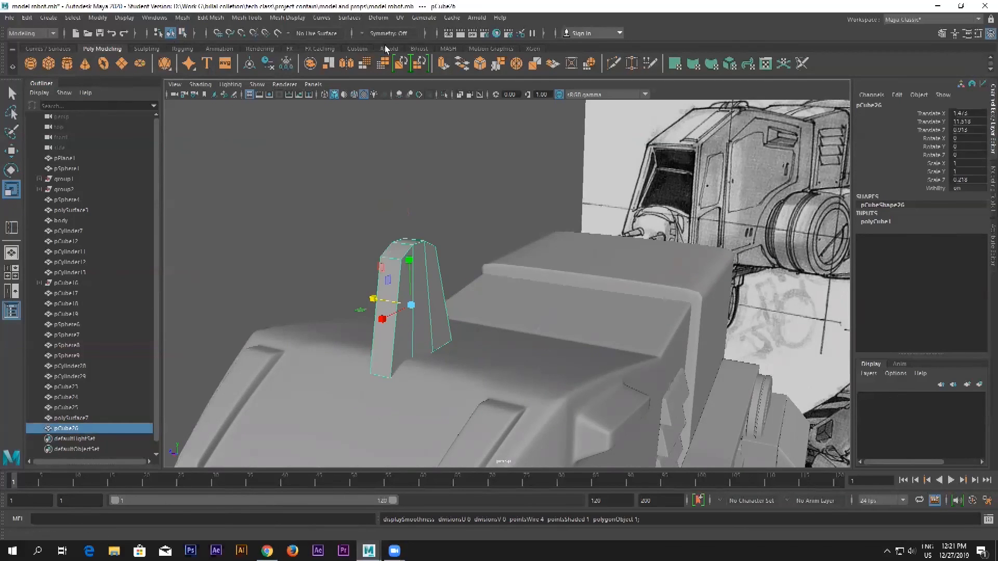
# Insert four supporting edge loops near the fin's side, upper and base edges, and leave it deselected in smoothed object mode
pyautogui.click(347, 49)
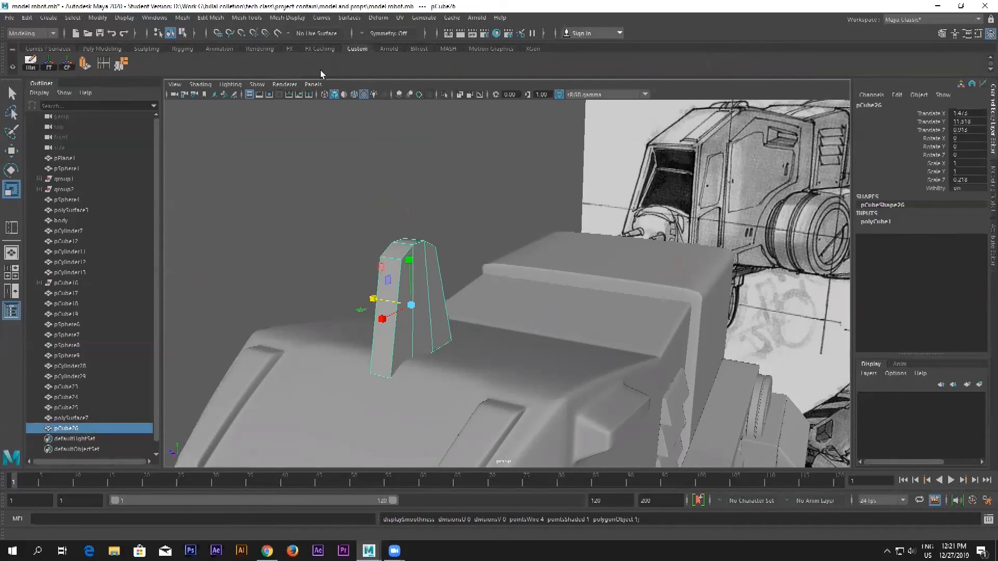
pyautogui.click(103, 63)
pyautogui.click(392, 259)
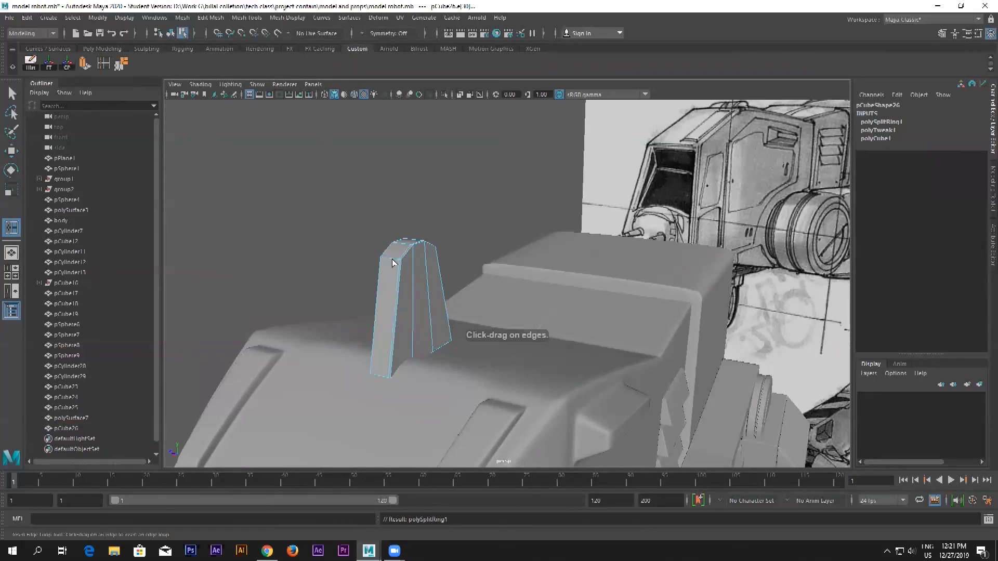
pyautogui.click(385, 266)
pyautogui.moveTo(401, 278); pyautogui.dragTo(402, 267)
pyautogui.moveTo(401, 338); pyautogui.dragTo(396, 375)
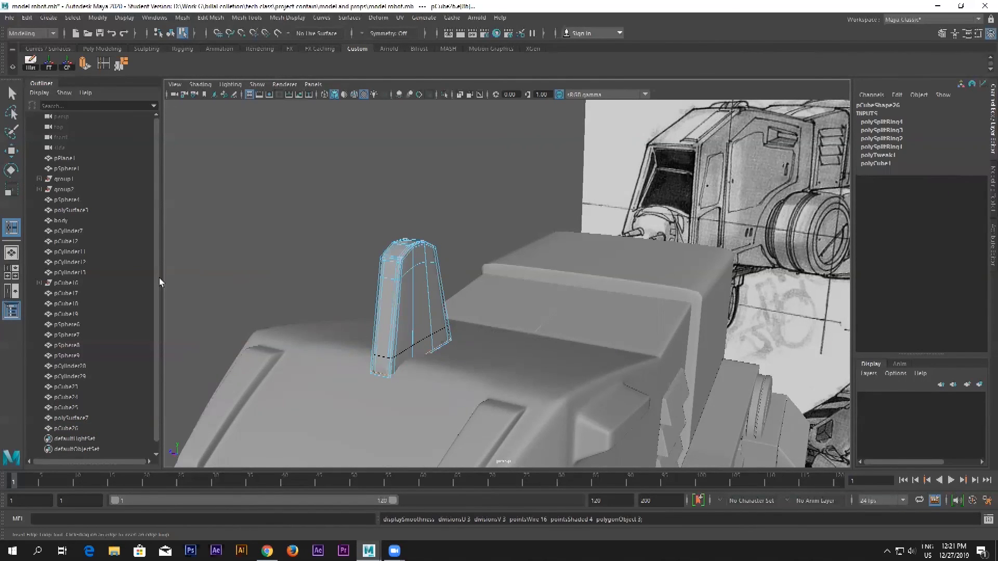
pyautogui.click(167, 33)
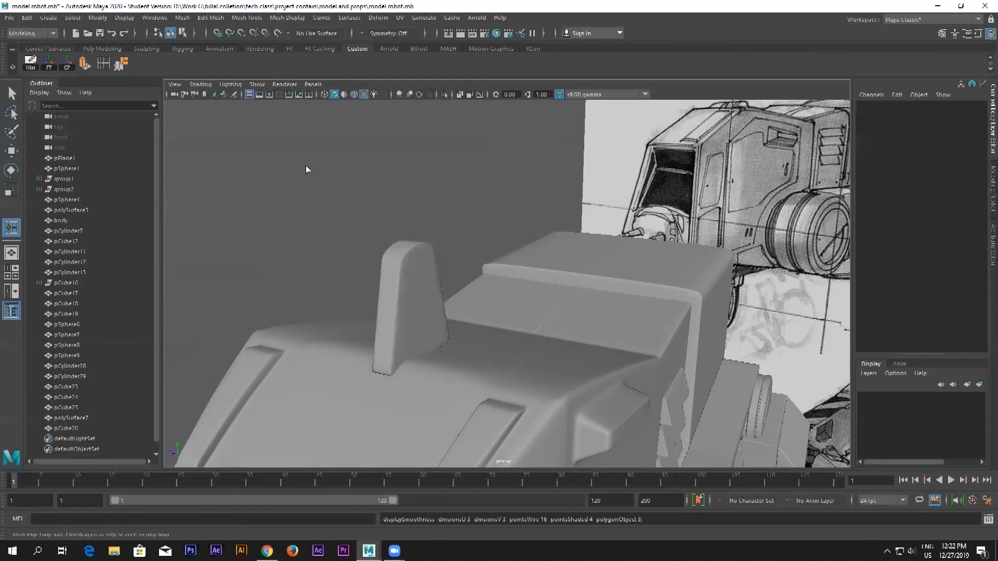
# Move the fin back to about 1.25 in X and lower it into the cockpit roof to about 10.95 in Y
pyautogui.click(427, 266)
pyautogui.press('w')
pyautogui.moveTo(412, 265); pyautogui.dragTo(464, 331)
pyautogui.keyDown('alt'); pyautogui.moveTo(547, 336); pyautogui.dragTo(281, 293); pyautogui.keyUp('alt')
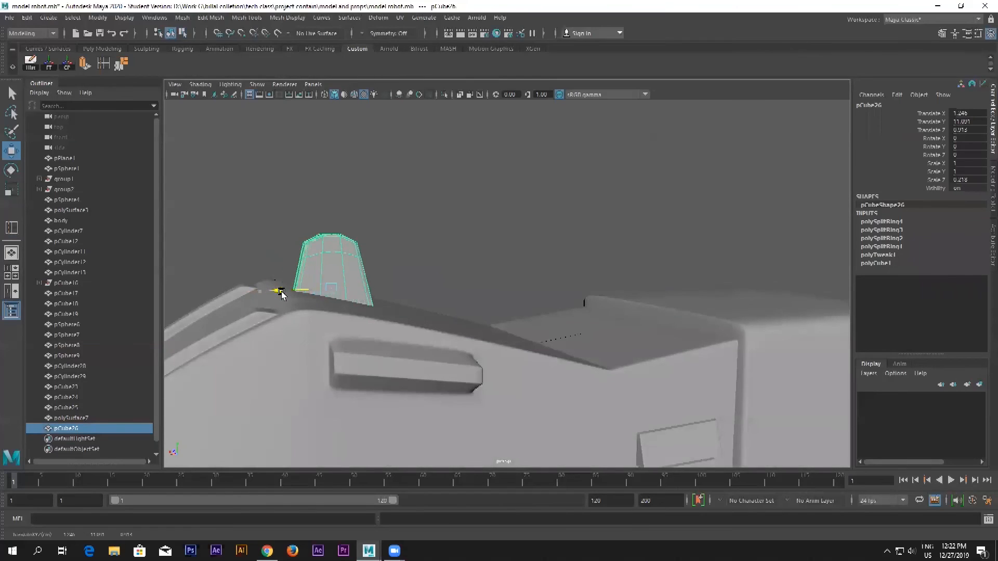
pyautogui.keyDown('alt'); pyautogui.moveTo(317, 334); pyautogui.dragTo(391, 318); pyautogui.keyUp('alt')
pyautogui.moveTo(483, 266); pyautogui.dragTo(484, 280)
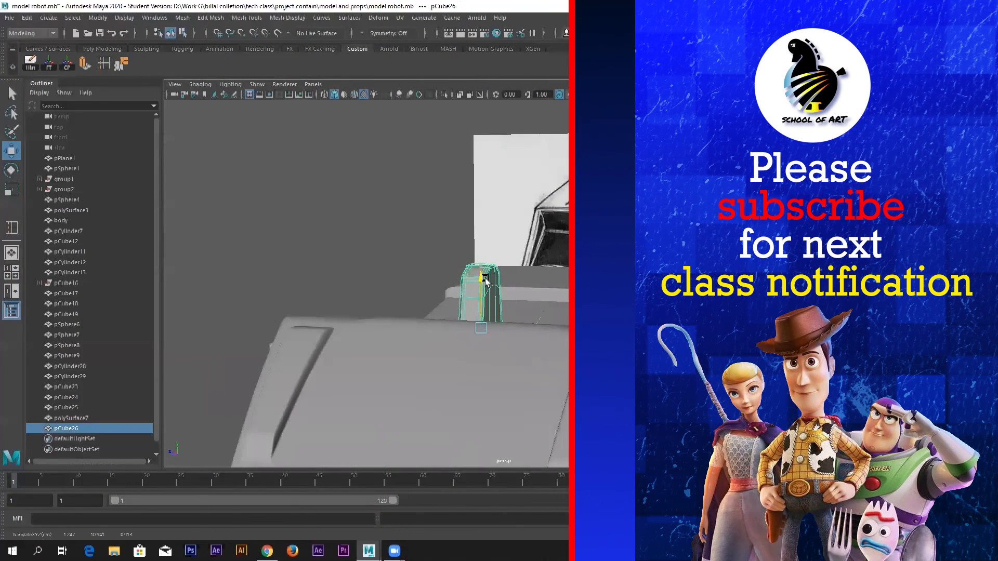
# Scale the fin's height to about 0.68 in Y and raise it slightly to about 10.98 on the roof
pyautogui.press('r')
pyautogui.keyDown('alt'); pyautogui.moveTo(412, 305); pyautogui.dragTo(461, 338); pyautogui.keyUp('alt')
pyautogui.moveTo(419, 282); pyautogui.dragTo(414, 290)
pyautogui.press('w')
pyautogui.click(8, 154)
pyautogui.keyDown('alt'); pyautogui.moveTo(535, 322); pyautogui.dragTo(453, 354); pyautogui.keyUp('alt')
pyautogui.moveTo(339, 285); pyautogui.dragTo(338, 277)
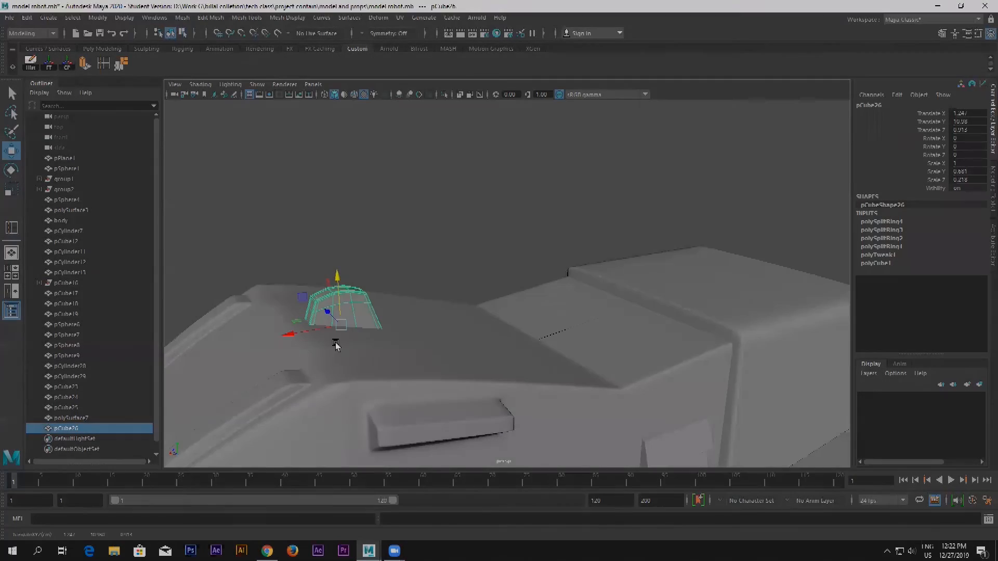